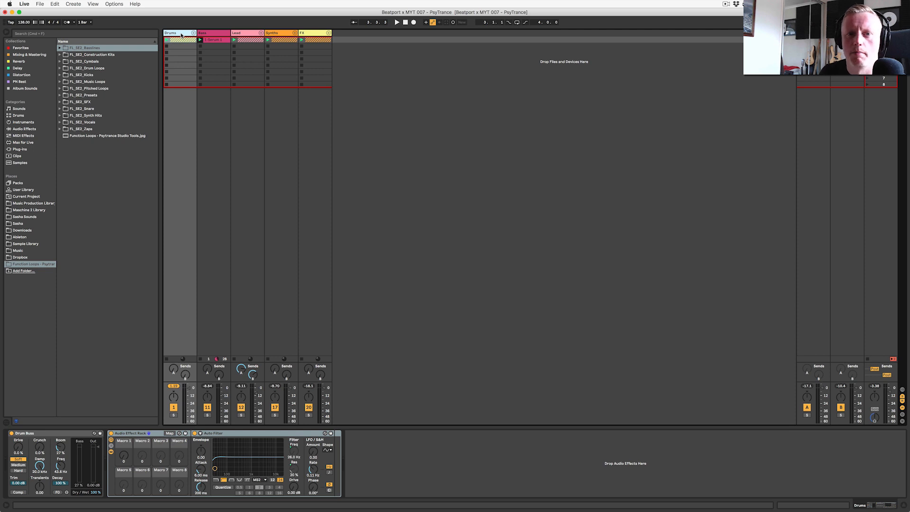
Play the full loop once, and audition the Drums group unfolded and soloed
{"action": "key", "text": "space"}
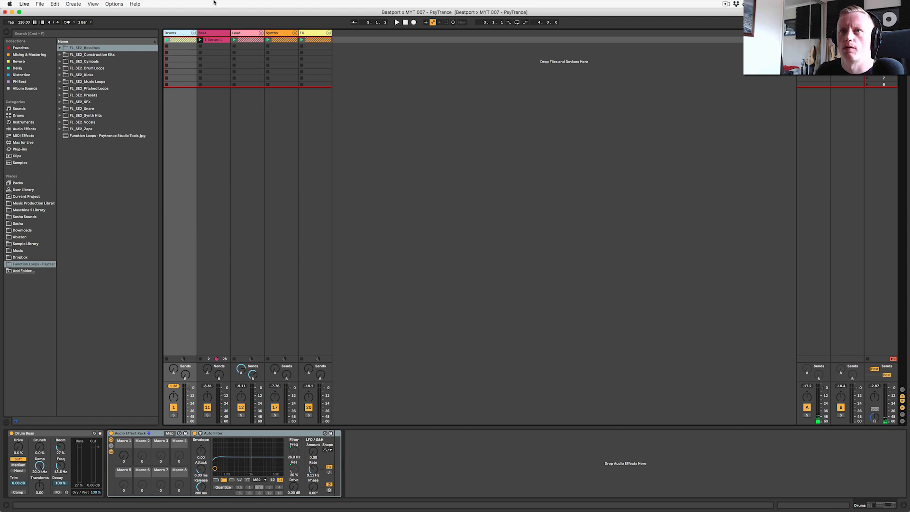
{"action": "left_click", "coordinate": [193, 33]}
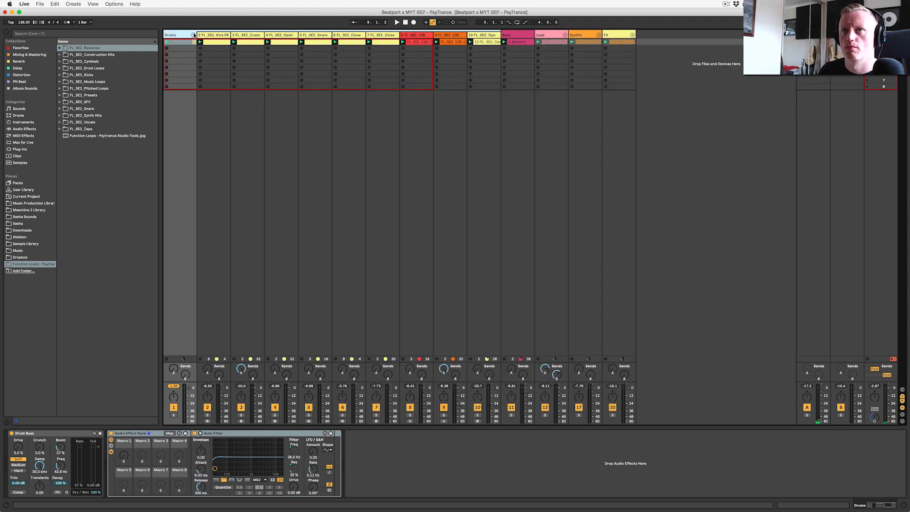
{"action": "left_click", "coordinate": [173, 415]}
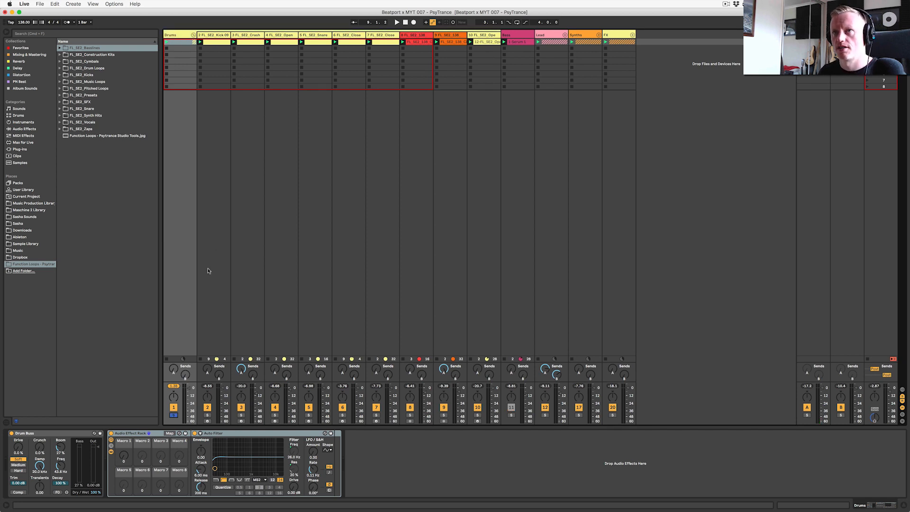
{"action": "left_click", "coordinate": [176, 35]}
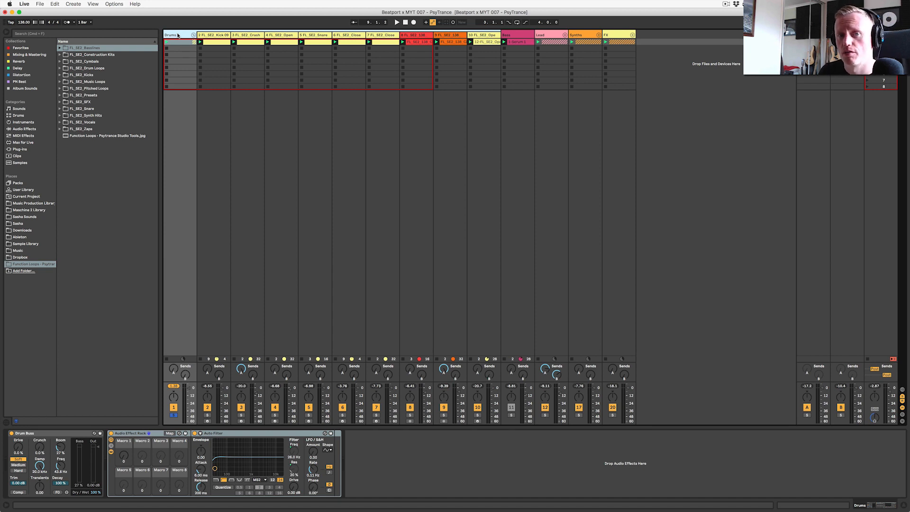
{"action": "key", "text": "space"}
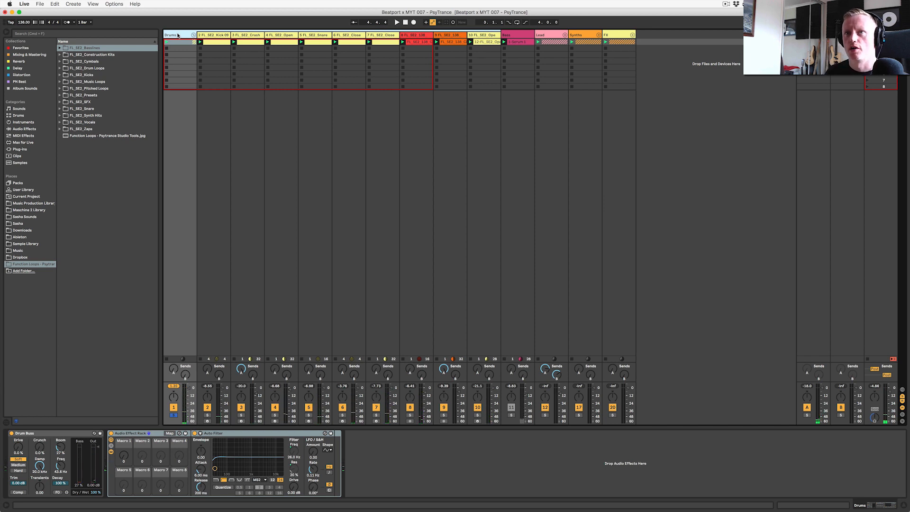
Solo the FL_SE2_Kick 09 track, examine the low cuts of its two EQ Eight devices and play the kick back
{"action": "left_click", "coordinate": [207, 415]}
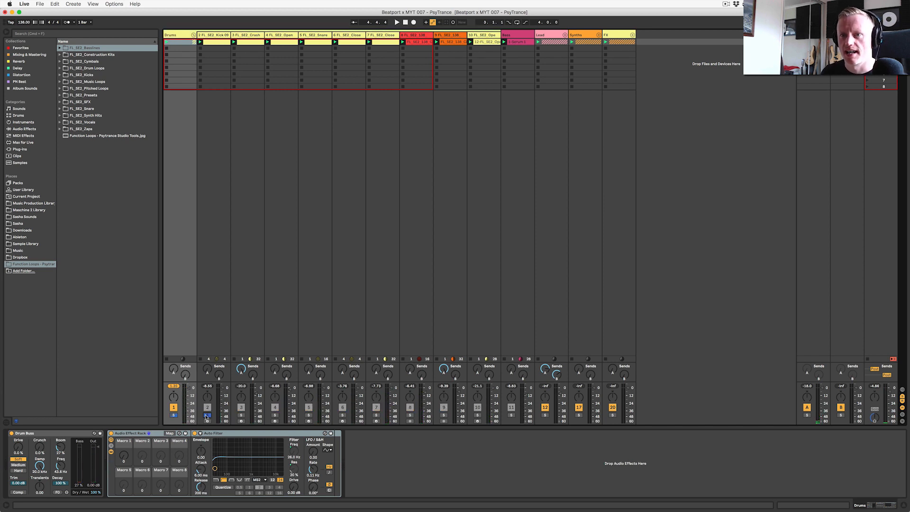
{"action": "left_click", "coordinate": [214, 36]}
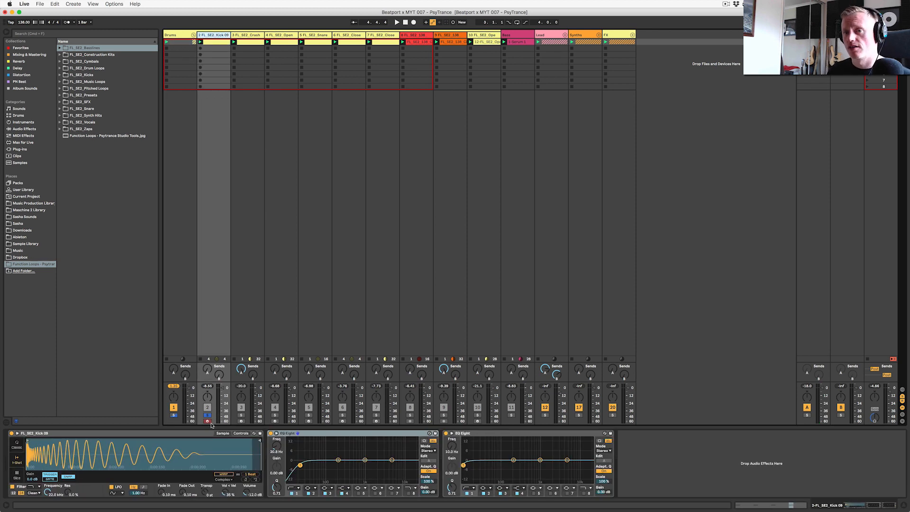
{"action": "left_click", "coordinate": [283, 433]}
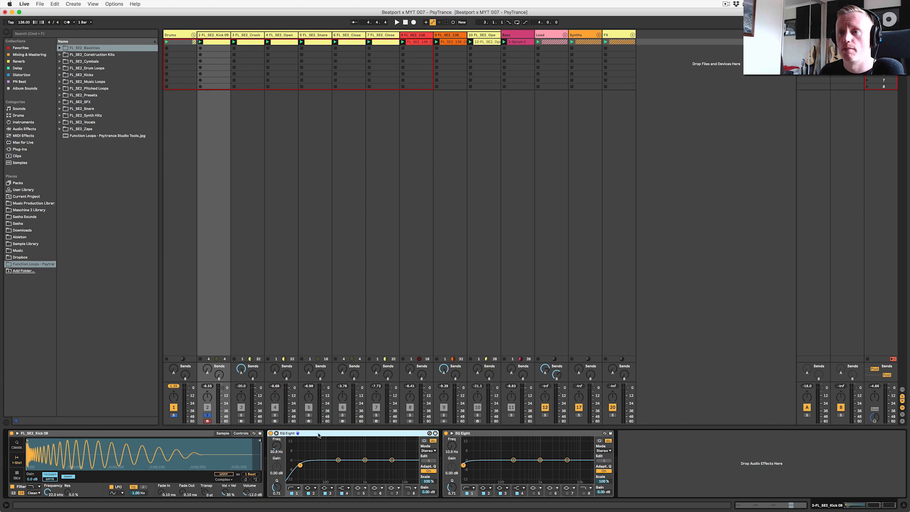
{"action": "left_click", "coordinate": [489, 434]}
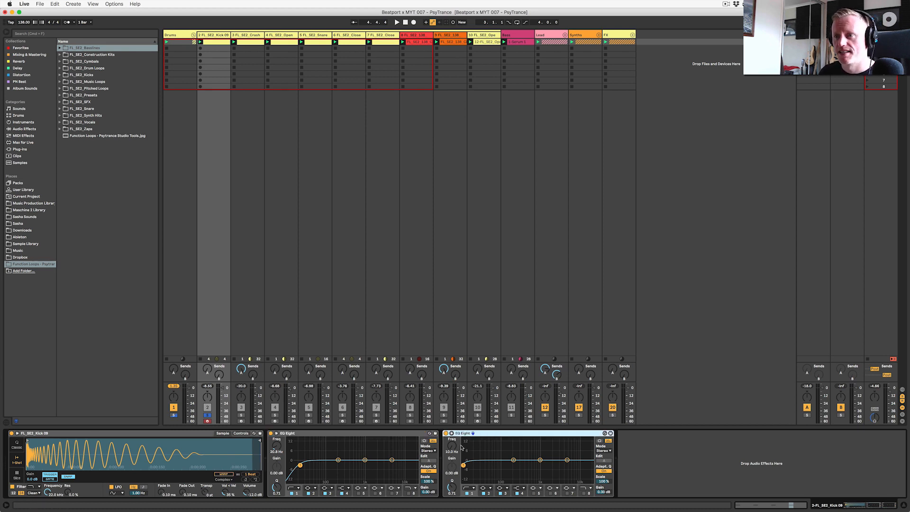
{"action": "mouse_move", "coordinate": [451, 448]}
{"action": "left_mouse_down"}
{"action": "mouse_move", "coordinate": [451, 417]}
{"action": "mouse_move", "coordinate": [451, 449]}
{"action": "left_mouse_up"}
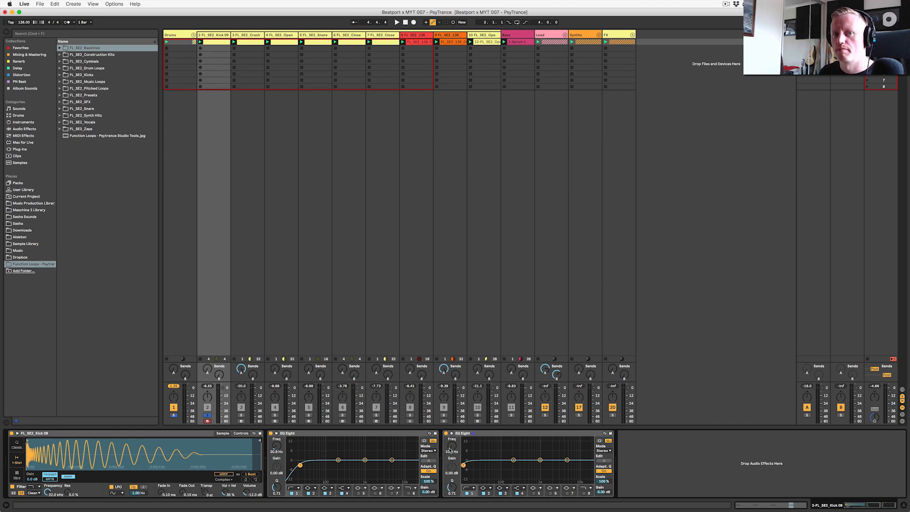
{"action": "key", "text": "space"}
{"action": "mouse_move", "coordinate": [451, 446]}
{"action": "left_mouse_down"}
{"action": "mouse_move", "coordinate": [451, 417]}
{"action": "mouse_move", "coordinate": [451, 447]}
{"action": "left_mouse_up"}
{"action": "key", "text": "space"}
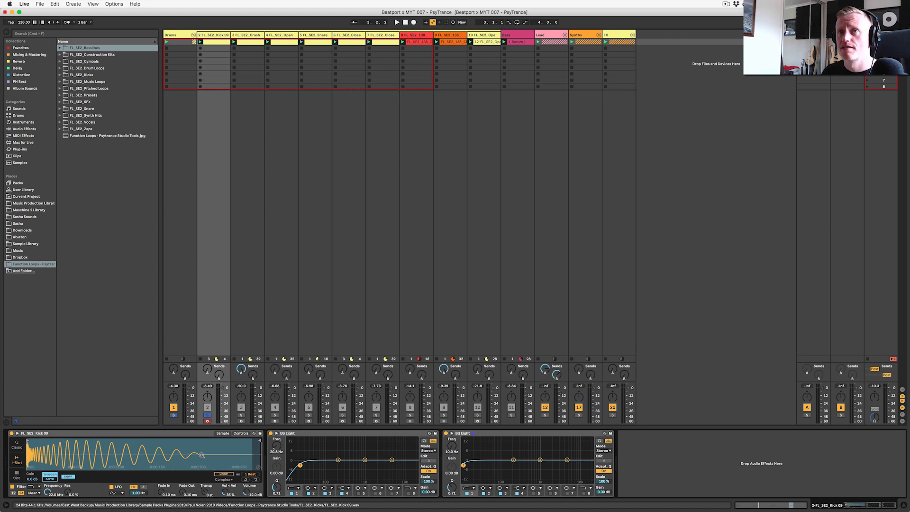
Solo the Open Hat 07 track instead of the kick and open its MIDI clip in an enlarged note editor
{"action": "left_click", "coordinate": [207, 416]}
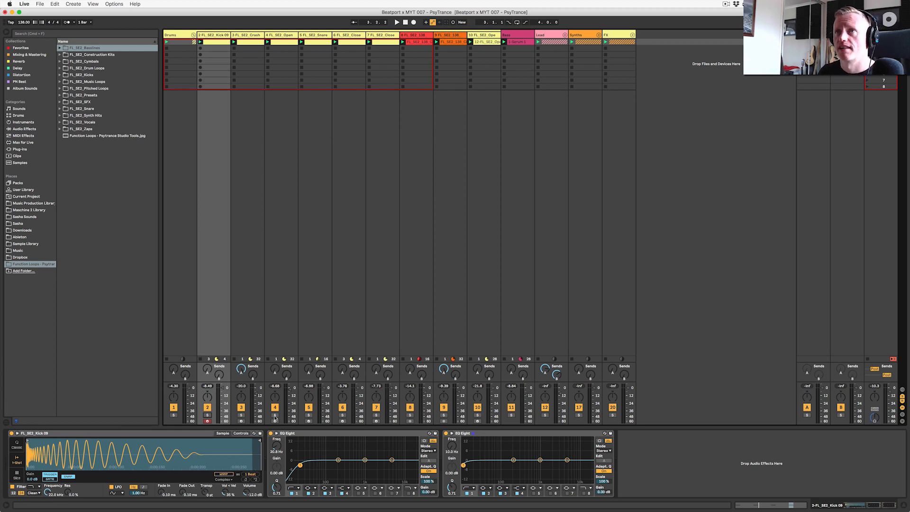
{"action": "left_click", "coordinate": [274, 416]}
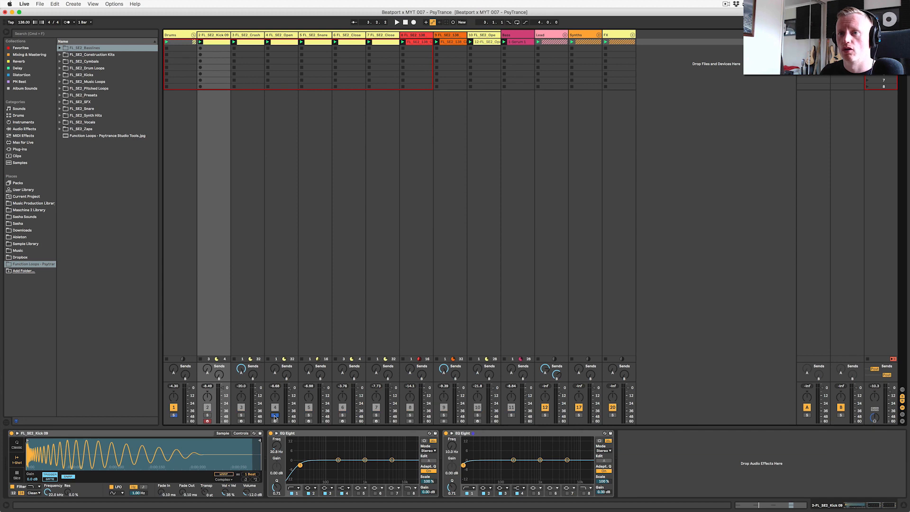
{"action": "left_click", "coordinate": [282, 44]}
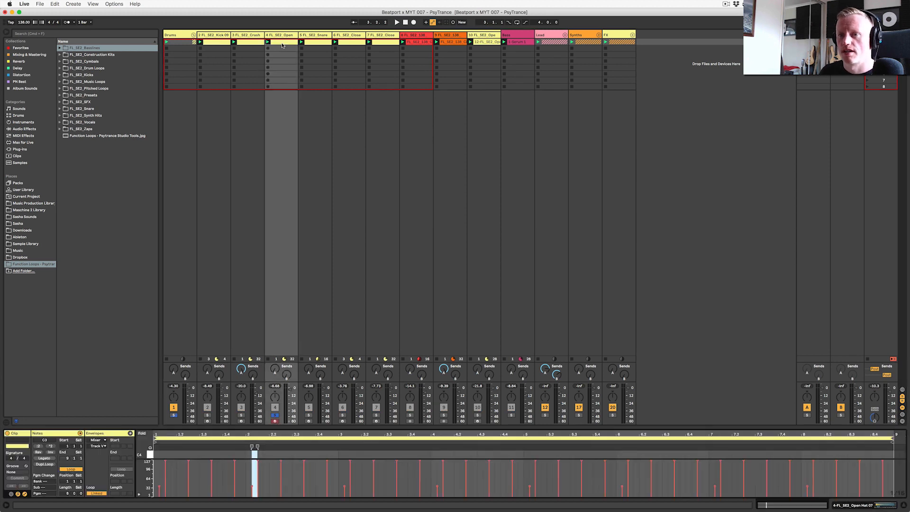
{"action": "left_click_drag", "start_coordinate": [409, 427], "coordinate": [402, 312]}
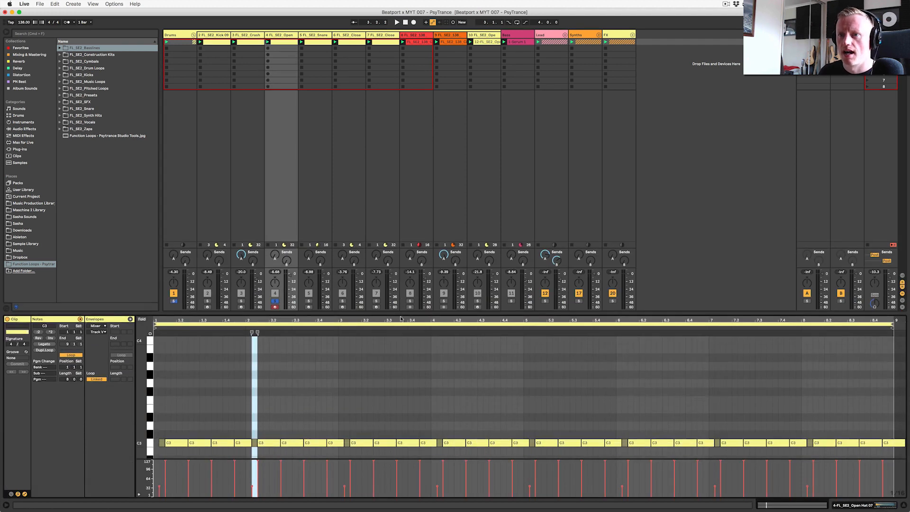
Play the Open Hat 07 clip and examine the short notes between the offbeat hats and their velocities
{"action": "left_click", "coordinate": [275, 406]}
{"action": "left_click", "coordinate": [255, 444]}
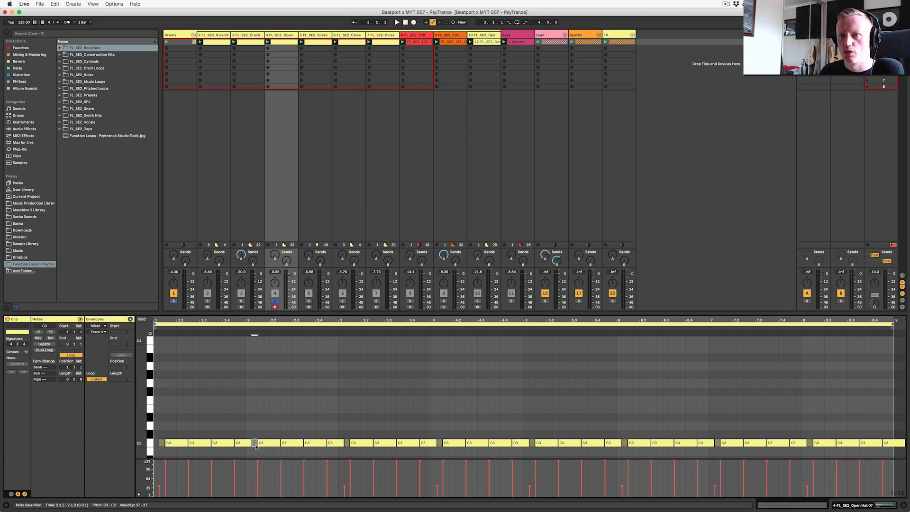
{"action": "left_click", "coordinate": [255, 445]}
{"action": "left_click", "coordinate": [261, 445]}
{"action": "left_click", "coordinate": [255, 444]}
{"action": "left_click", "coordinate": [261, 446]}
{"action": "left_click", "coordinate": [267, 377]}
{"action": "key", "text": "space"}
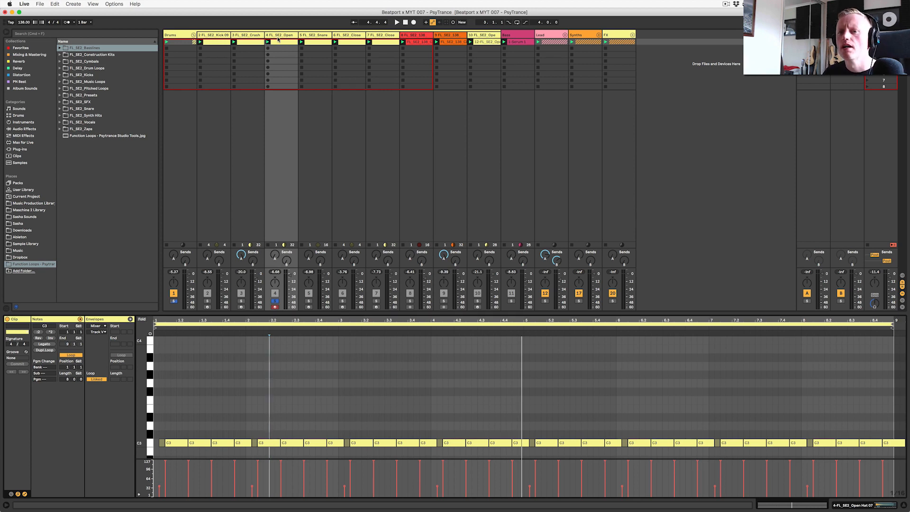
{"action": "left_click", "coordinate": [253, 447]}
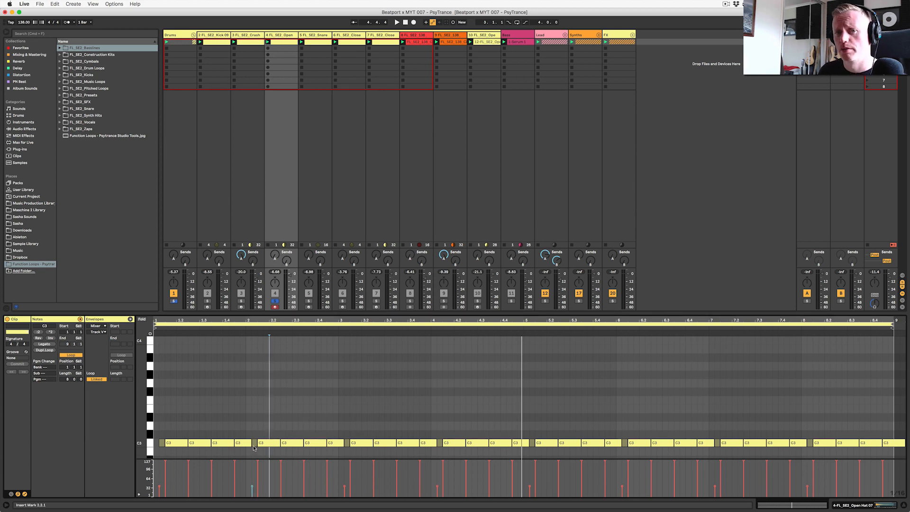
{"action": "left_click", "coordinate": [250, 447]}
{"action": "left_click", "coordinate": [251, 471]}
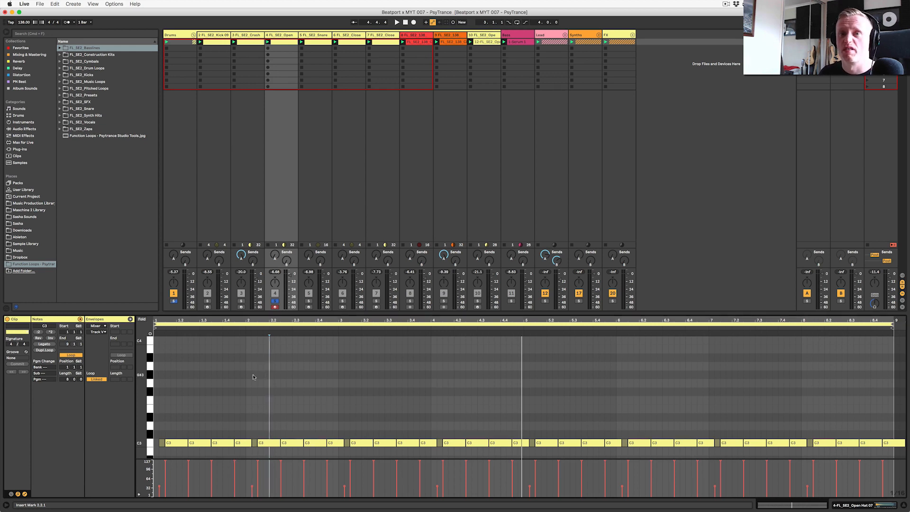
Audition the Closed Hat 03 track soloed and open its MIDI clip to examine the note pattern
{"action": "left_click", "coordinate": [342, 301]}
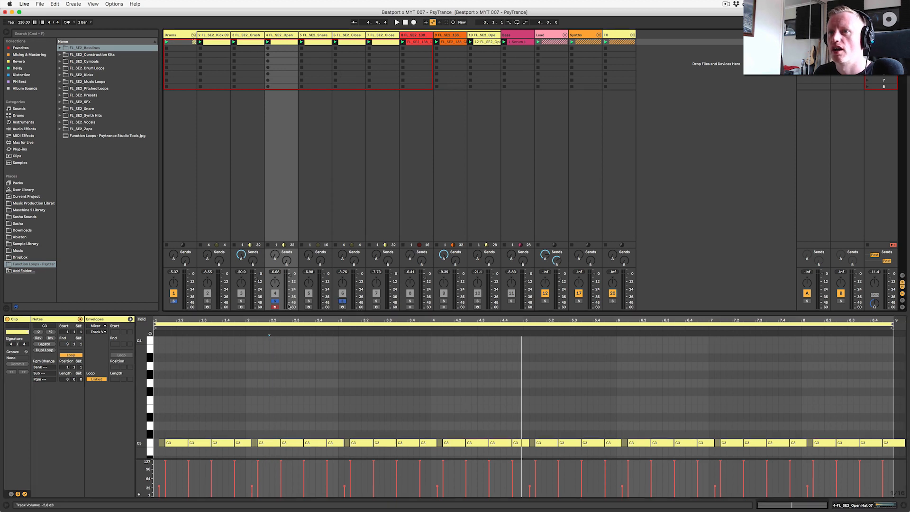
{"action": "left_click", "coordinate": [351, 37]}
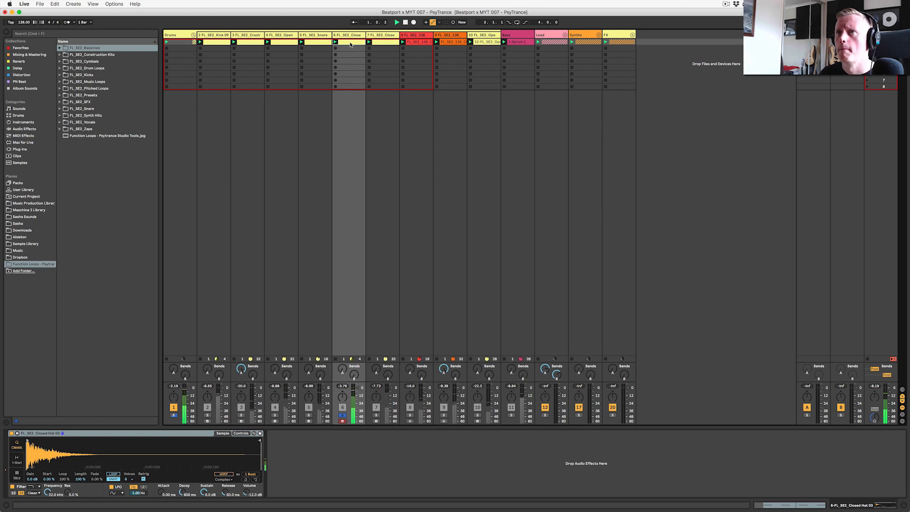
{"action": "left_click", "coordinate": [351, 43]}
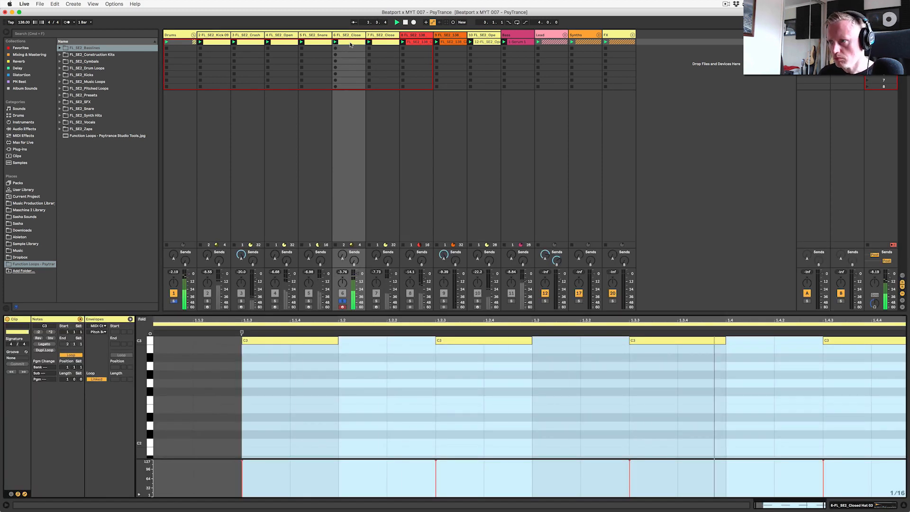
Solo only the Closed Hat 07 track, open its clip with a taller velocity lane and play the pattern
{"action": "left_click", "coordinate": [376, 301], "text": "super"}
{"action": "left_click", "coordinate": [381, 40]}
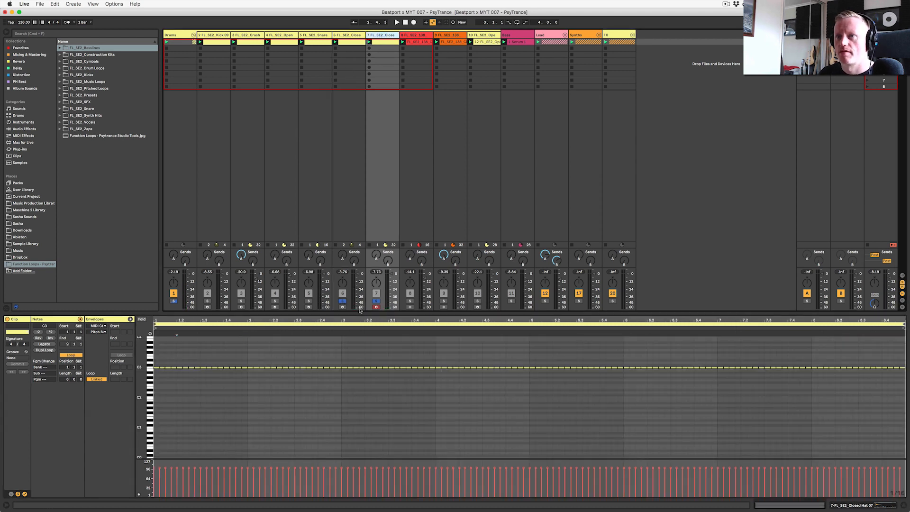
{"action": "left_click", "coordinate": [343, 302]}
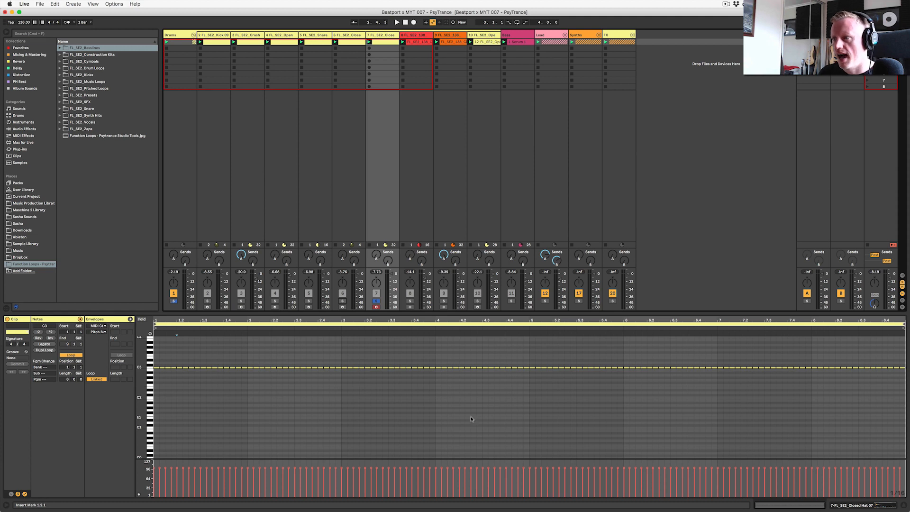
{"action": "left_click_drag", "start_coordinate": [471, 458], "coordinate": [468, 426]}
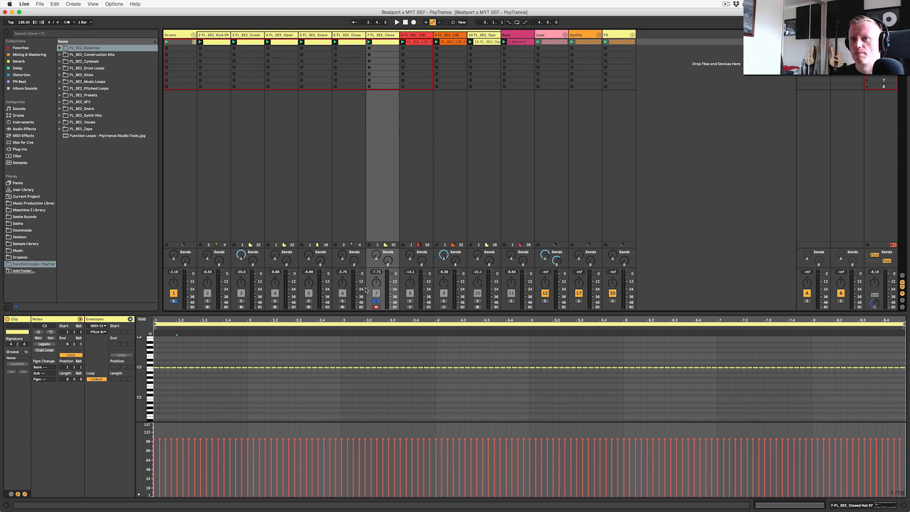
{"action": "key", "text": "space"}
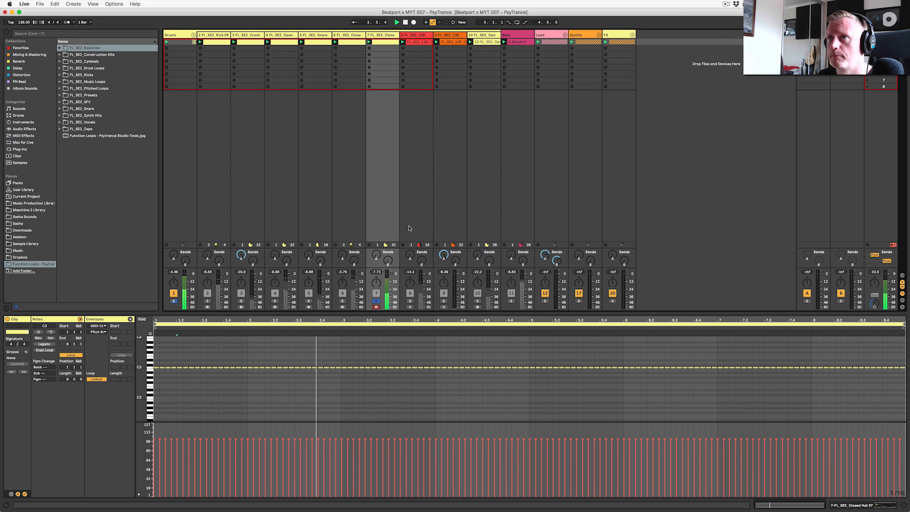
Solo the Open Hat 04 track in place of Closed Hat 07 and play its clip
{"action": "left_click", "coordinate": [478, 36]}
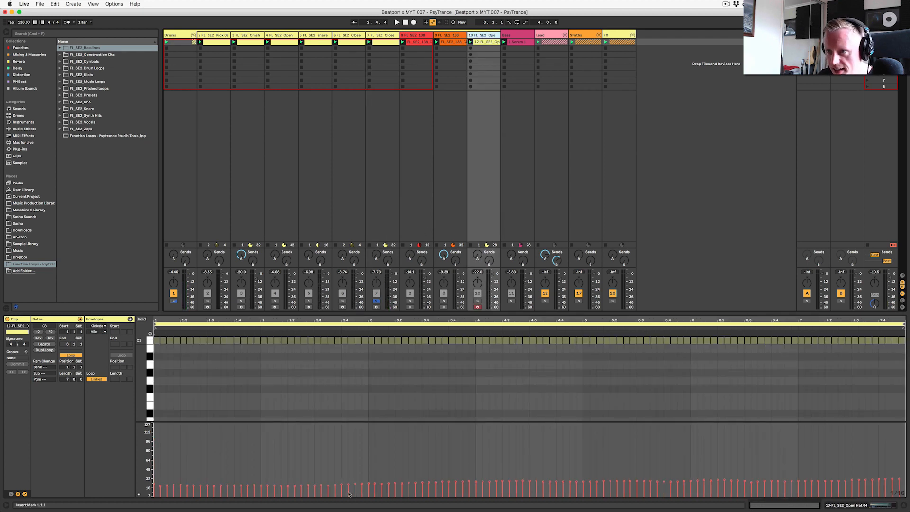
{"action": "left_click", "coordinate": [477, 301]}
{"action": "left_click", "coordinate": [376, 301]}
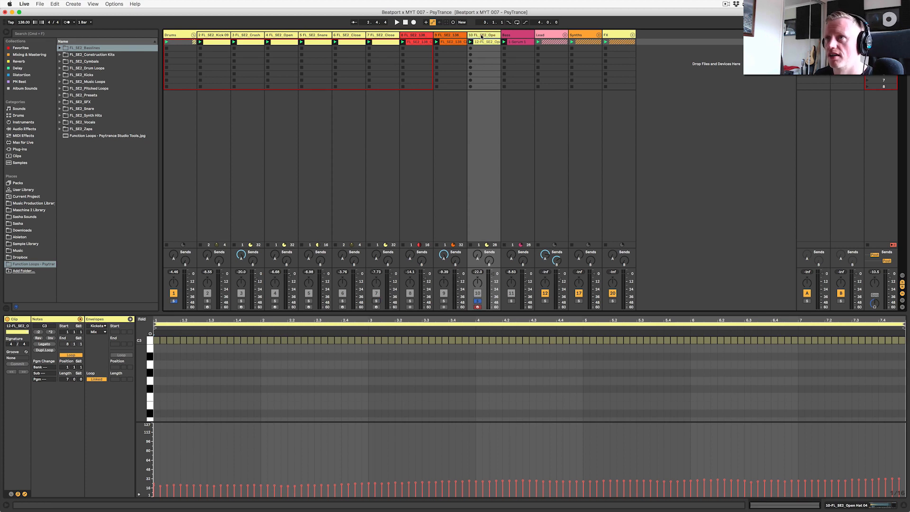
{"action": "key", "text": "space"}
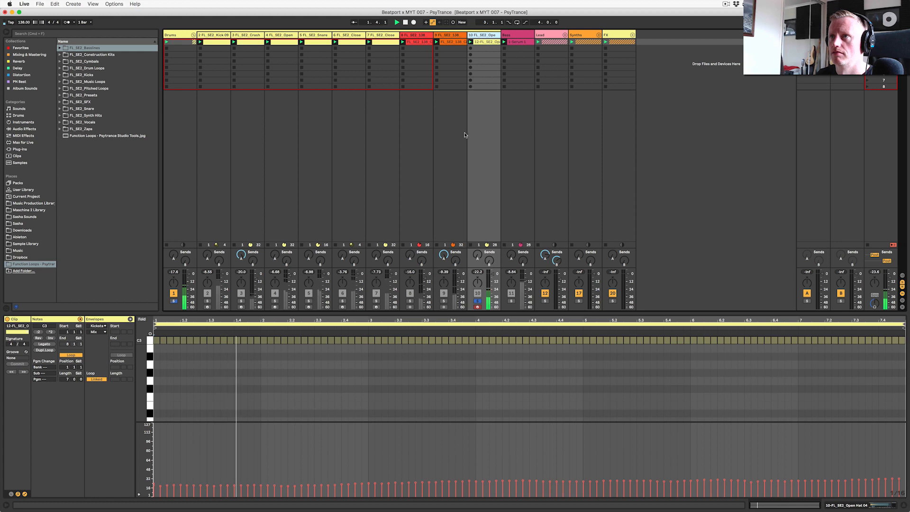
Show the Open Hat 04 track's devices and examine the Kickstart plugin's sidechain curve, stopping playback at the end
{"action": "double_click", "coordinate": [489, 35]}
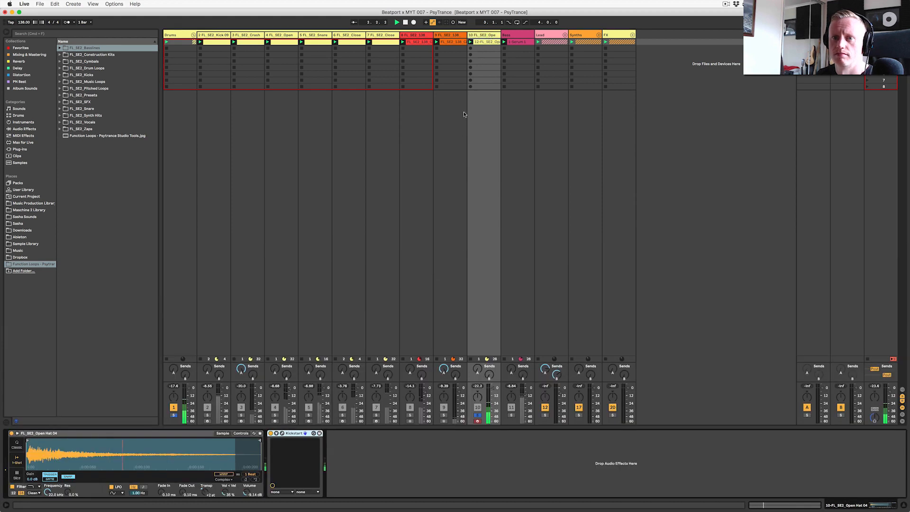
{"action": "left_click", "coordinate": [282, 433]}
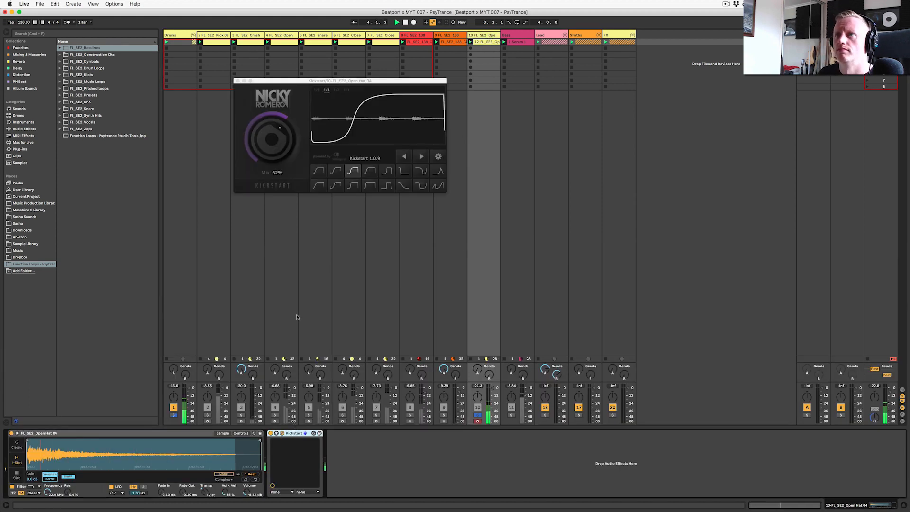
{"action": "left_click", "coordinate": [292, 81]}
{"action": "key", "text": "space"}
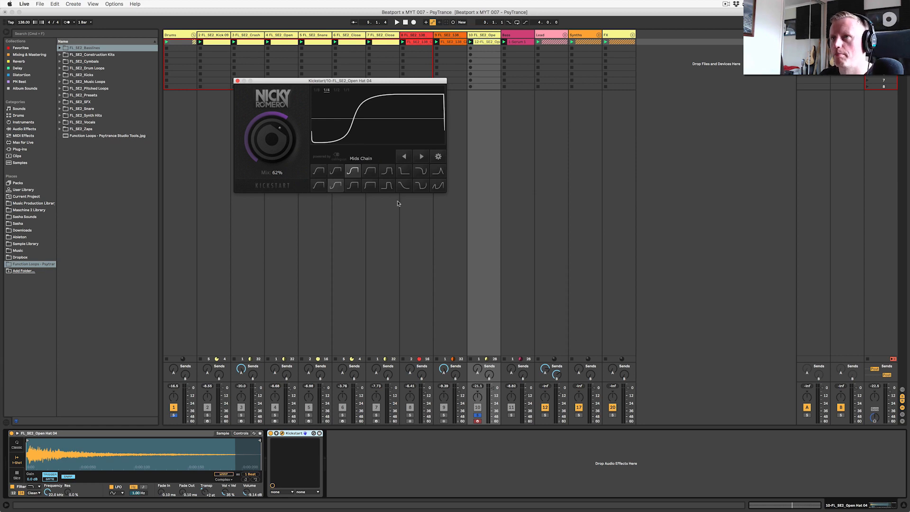
Add the Open Hat 07, Closed Hat 03 and Closed Hat 07 tracks to the solo and play all four hats together
{"action": "left_click", "coordinate": [275, 415]}
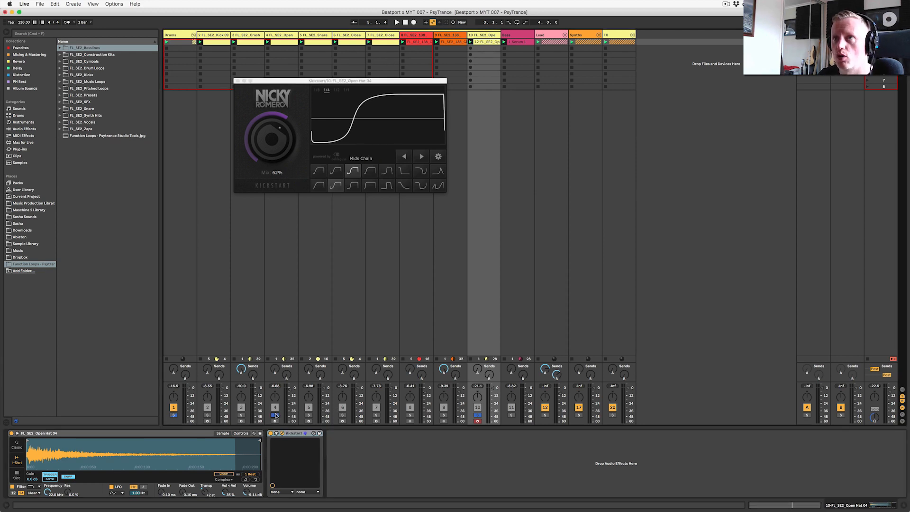
{"action": "left_click", "coordinate": [343, 415]}
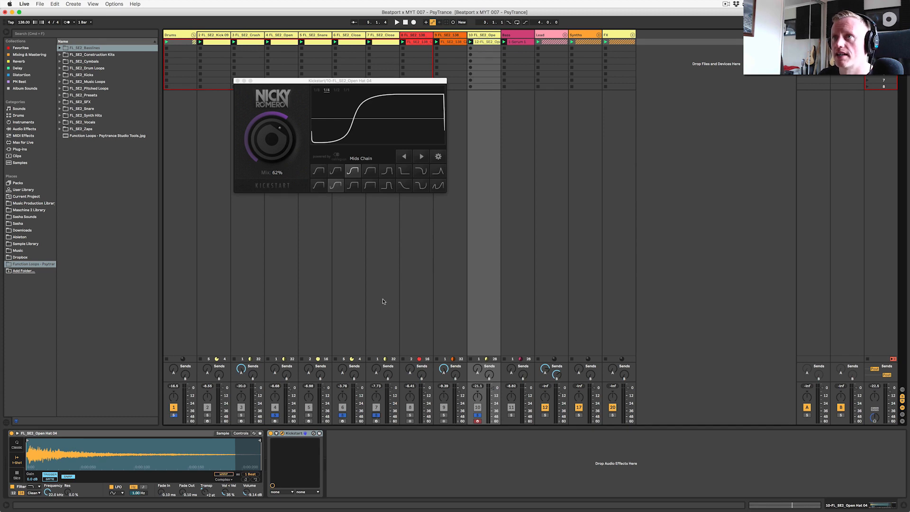
{"action": "key", "text": "space"}
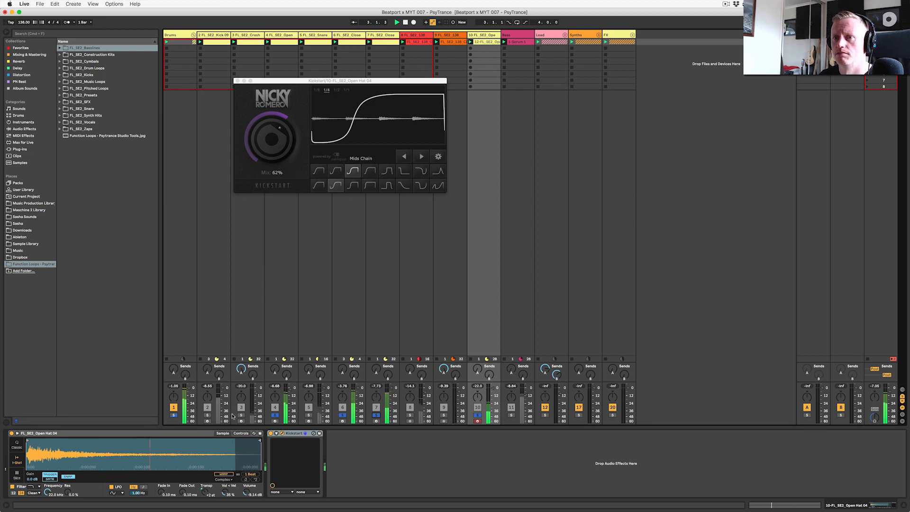
Add the Kick 09 track to the soloed hats during playback, then clear all the solos
{"action": "left_click", "coordinate": [207, 416]}
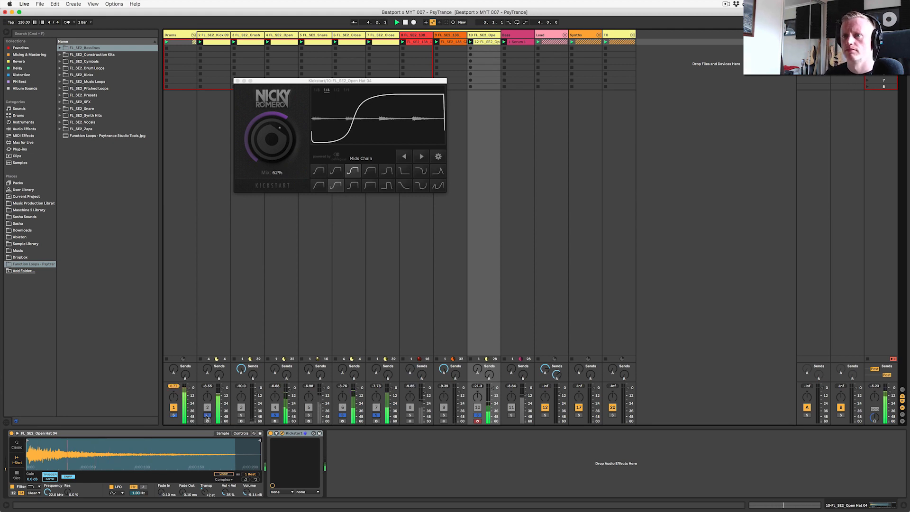
{"action": "left_click", "coordinate": [207, 416]}
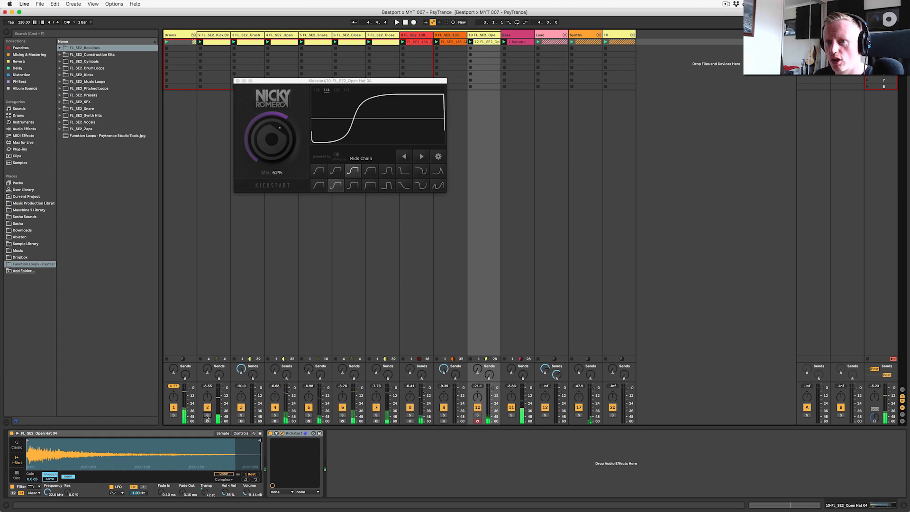
Solo the Snare 02 track within the Drums group, play it, open its clip and close the Kickstart window
{"action": "left_click", "coordinate": [174, 415]}
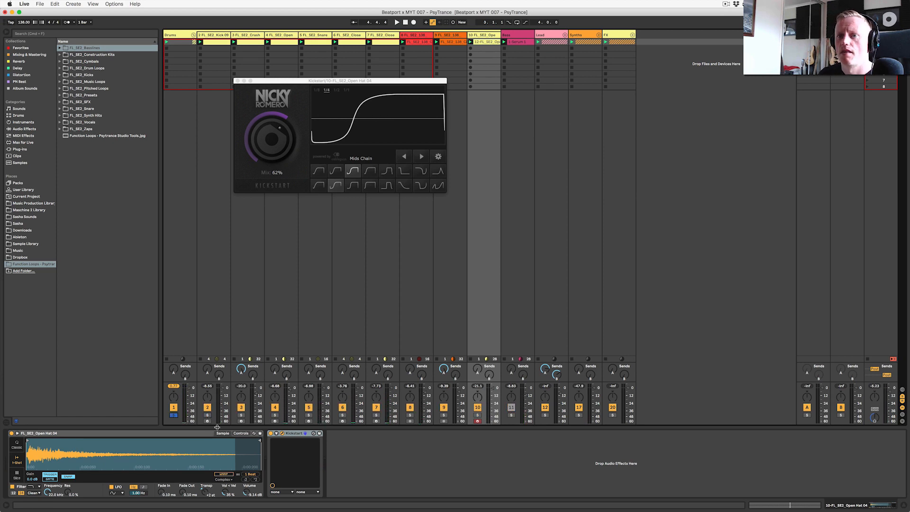
{"action": "left_click", "coordinate": [308, 415]}
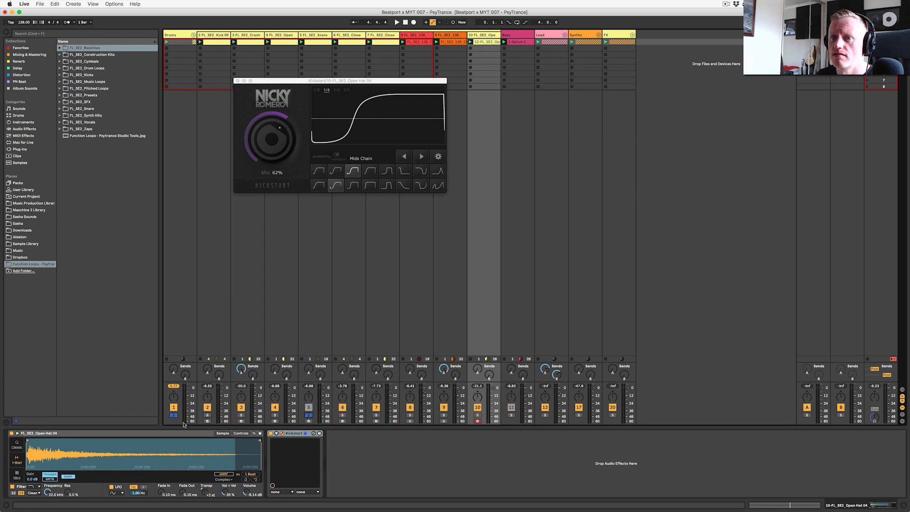
{"action": "left_click", "coordinate": [174, 416]}
{"action": "key", "text": "space"}
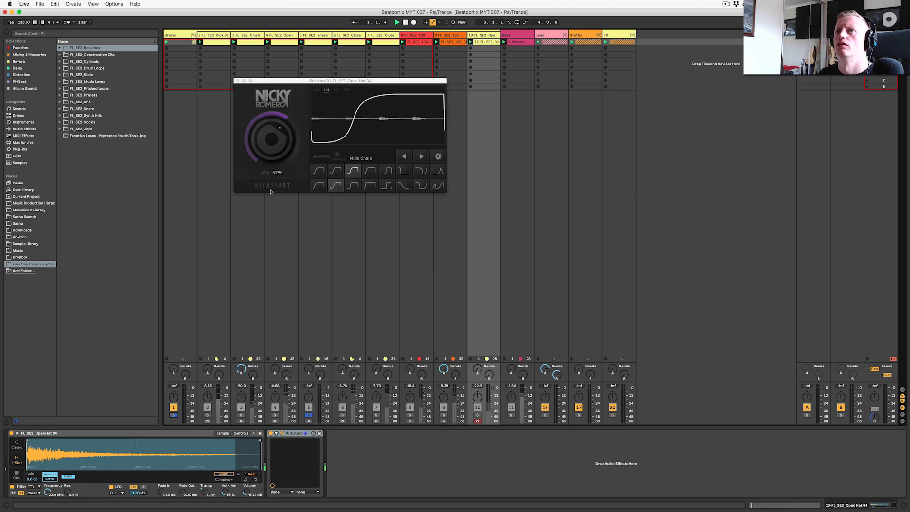
{"action": "left_click", "coordinate": [314, 42]}
{"action": "left_click", "coordinate": [238, 81]}
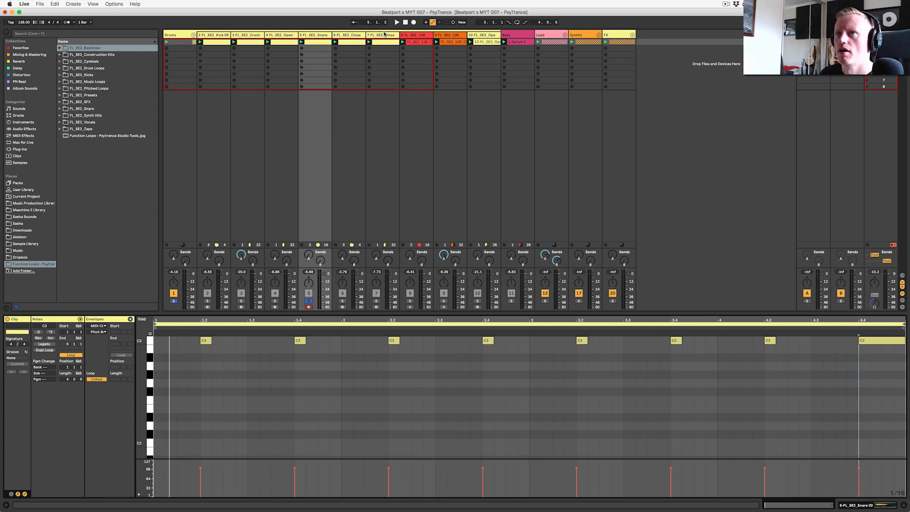
Show the devices of the Snare 02, Closed Hat 03 and Cinematic Drums 07 tracks one after another
{"action": "double_click", "coordinate": [328, 35]}
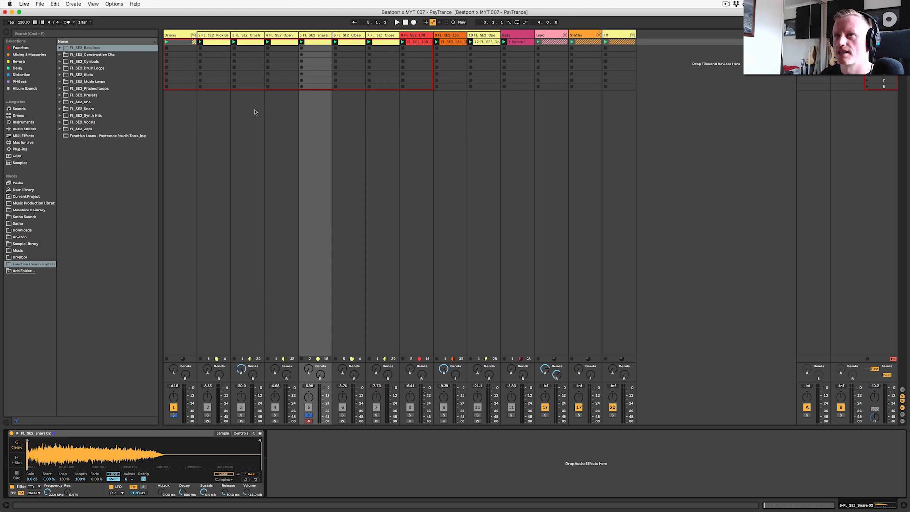
{"action": "left_click", "coordinate": [337, 35]}
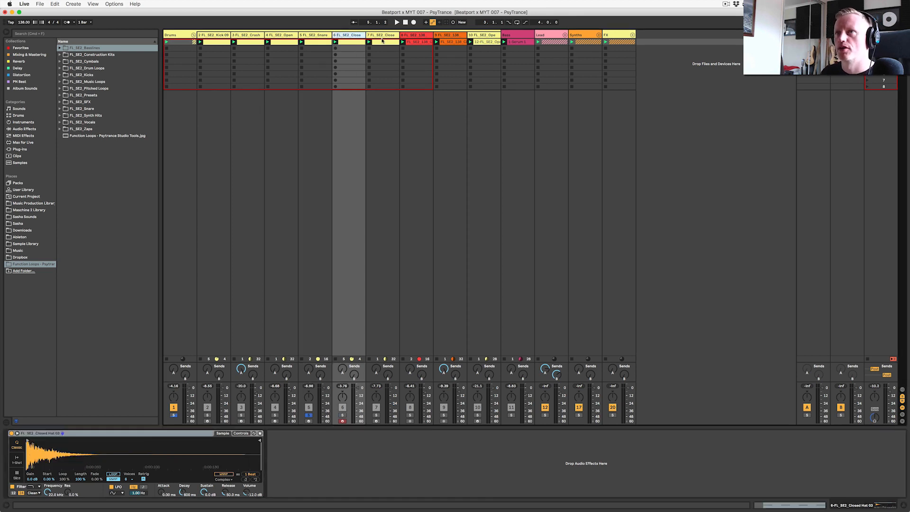
{"action": "left_click", "coordinate": [420, 38]}
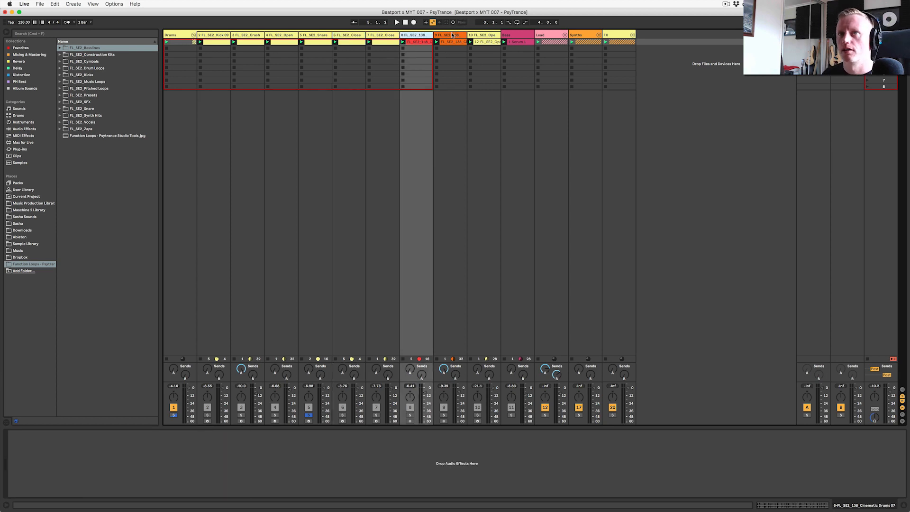
Browse the sample pack's FL_SE2_Drum Loops and FL_SE2_Music Loops folders to examine their subfolders
{"action": "left_click", "coordinate": [97, 68]}
{"action": "left_click", "coordinate": [60, 68]}
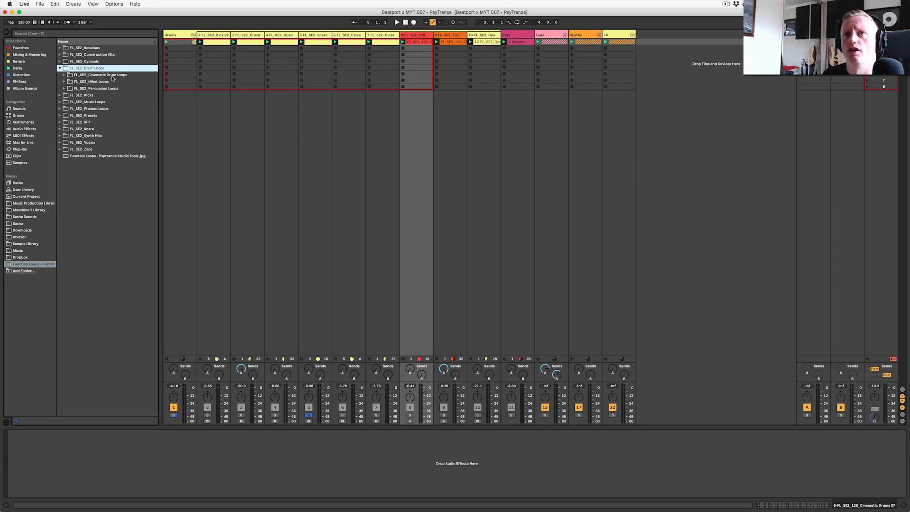
{"action": "left_click", "coordinate": [97, 76]}
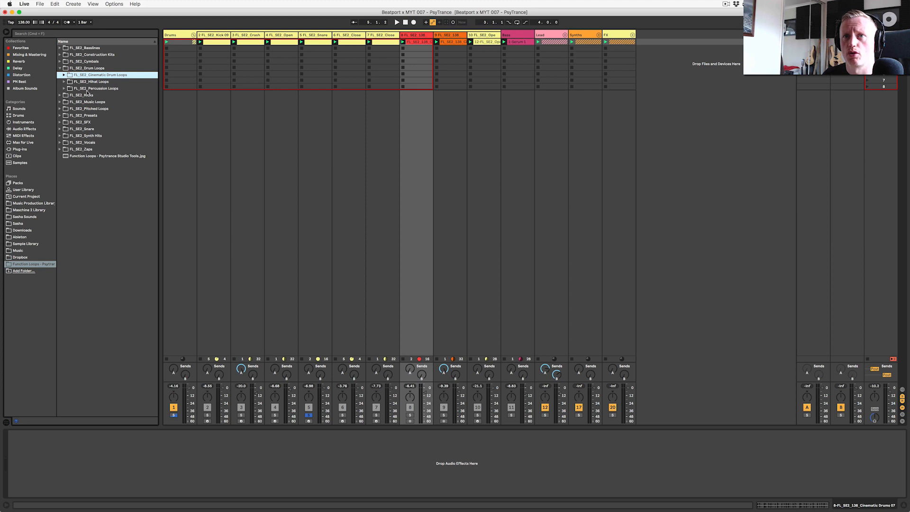
{"action": "left_click", "coordinate": [60, 102]}
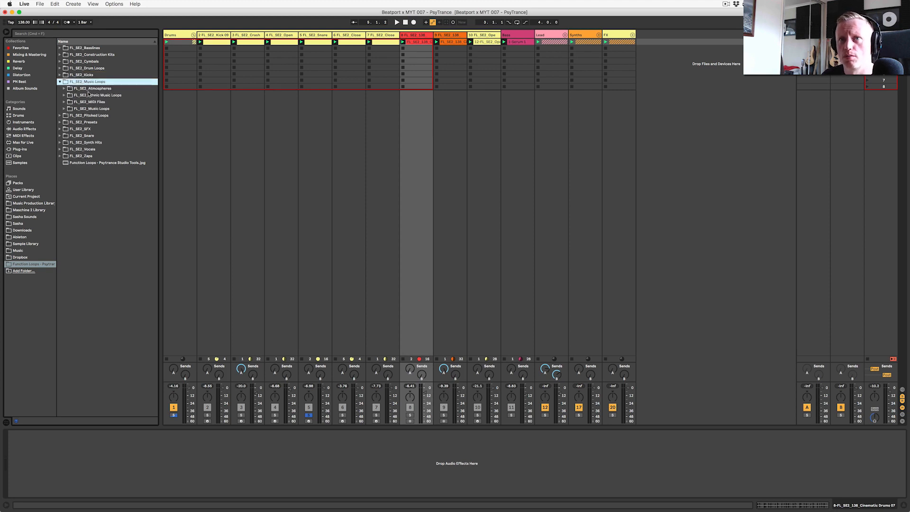
Open the Cinematic Drums 07 clip and solo its track in place of Snare 02
{"action": "left_click", "coordinate": [420, 43]}
{"action": "double_click", "coordinate": [421, 42]}
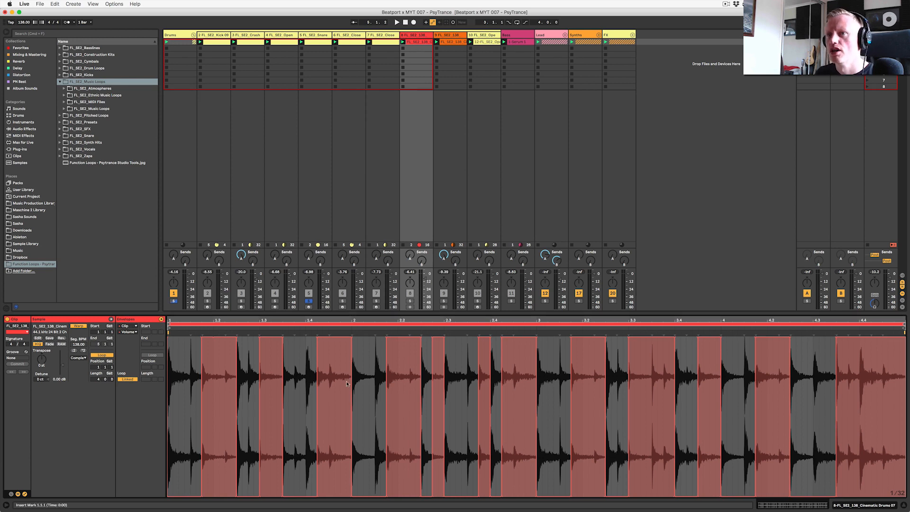
{"action": "left_click", "coordinate": [308, 300]}
{"action": "left_click", "coordinate": [410, 300]}
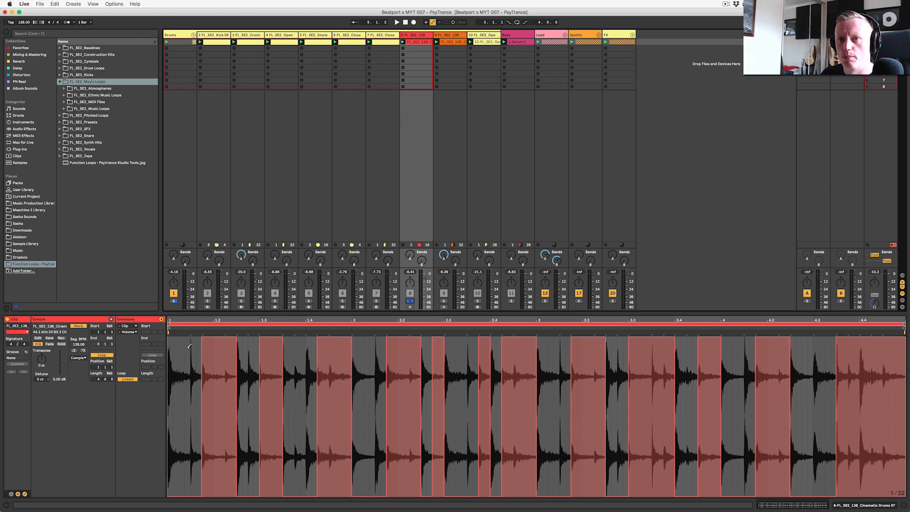
Try a full-level volume envelope across the whole Cinematic Drums 07 clip, play it and undo the envelope change
{"action": "mouse_move", "coordinate": [189, 345]}
{"action": "left_mouse_down"}
{"action": "mouse_move", "coordinate": [393, 341]}
{"action": "mouse_move", "coordinate": [768, 304]}
{"action": "left_mouse_up"}
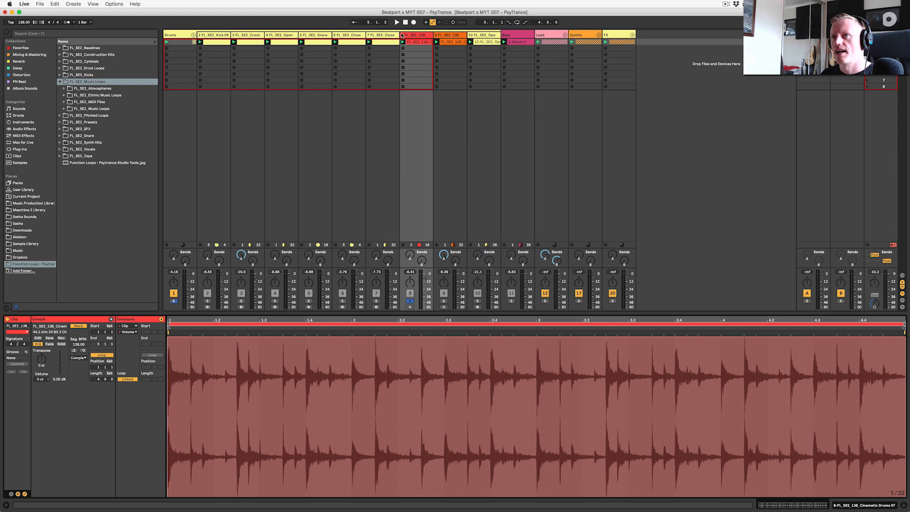
{"action": "key", "text": "space"}
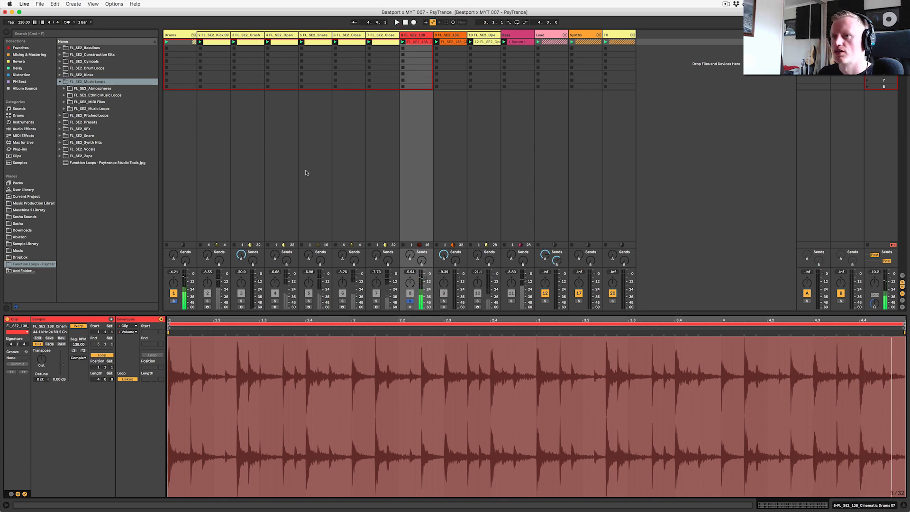
{"action": "key", "text": "super+z"}
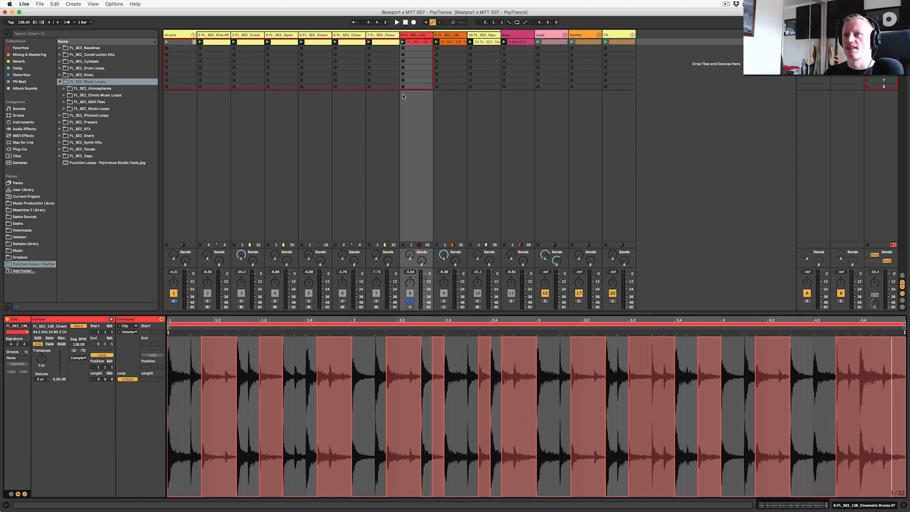
Play the soloed Cinematic Drums 07 clip with its gated volume envelope, clear its solo and play the whole Drums group
{"action": "key", "text": "space"}
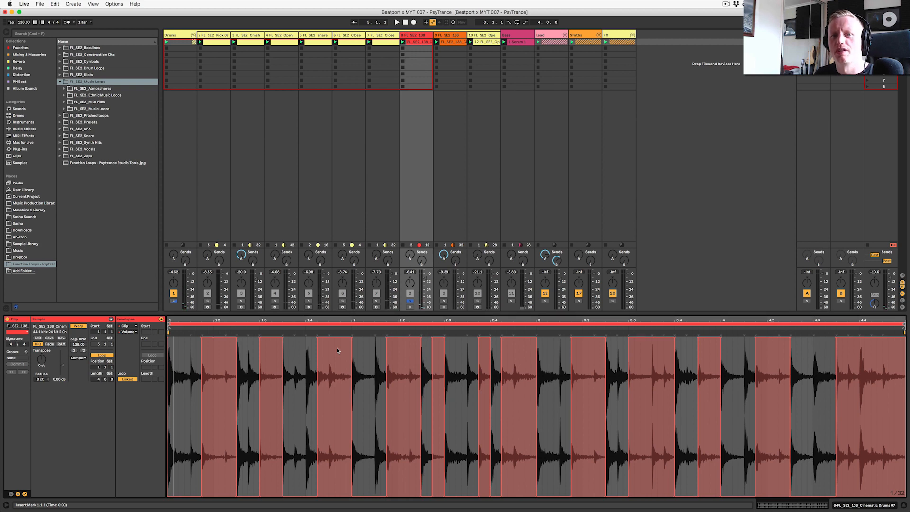
{"action": "left_click", "coordinate": [173, 301]}
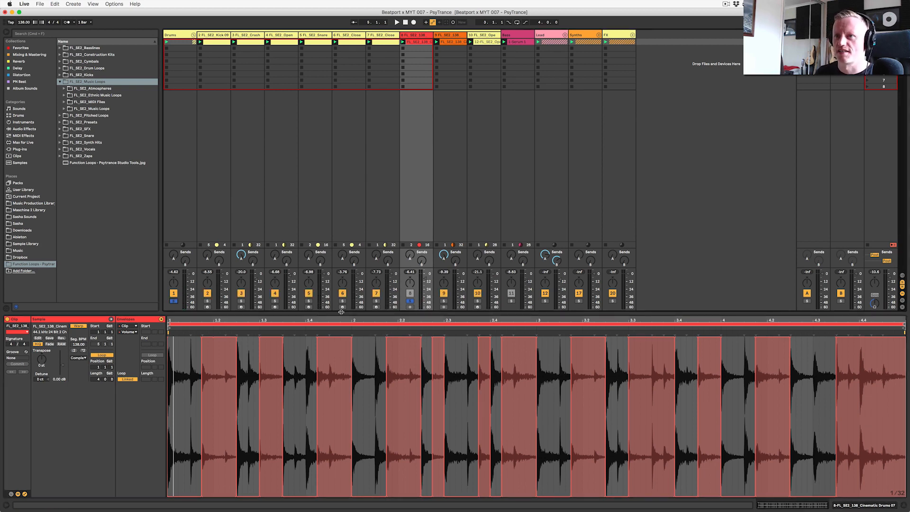
{"action": "left_click", "coordinate": [410, 301]}
{"action": "key", "text": "space"}
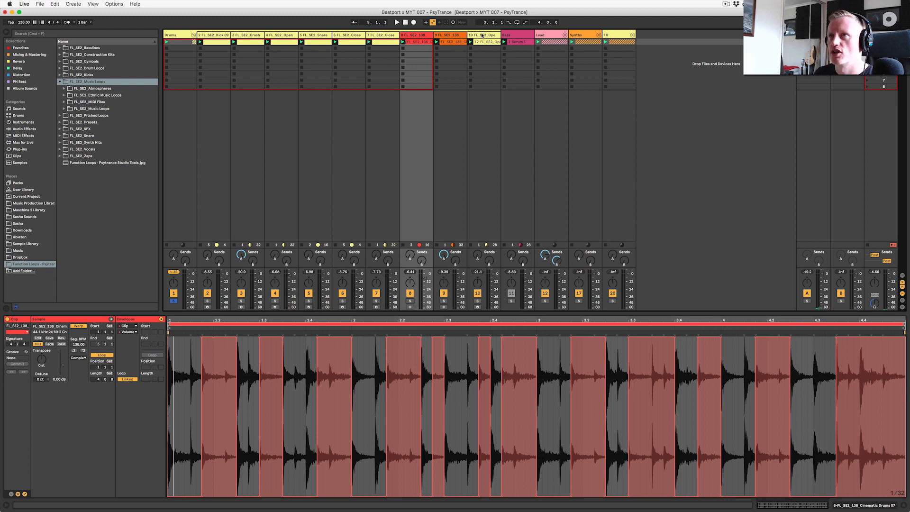
Select the Cinematic Drums 01 track and open its clip to examine the volume envelope
{"action": "left_click", "coordinate": [458, 38]}
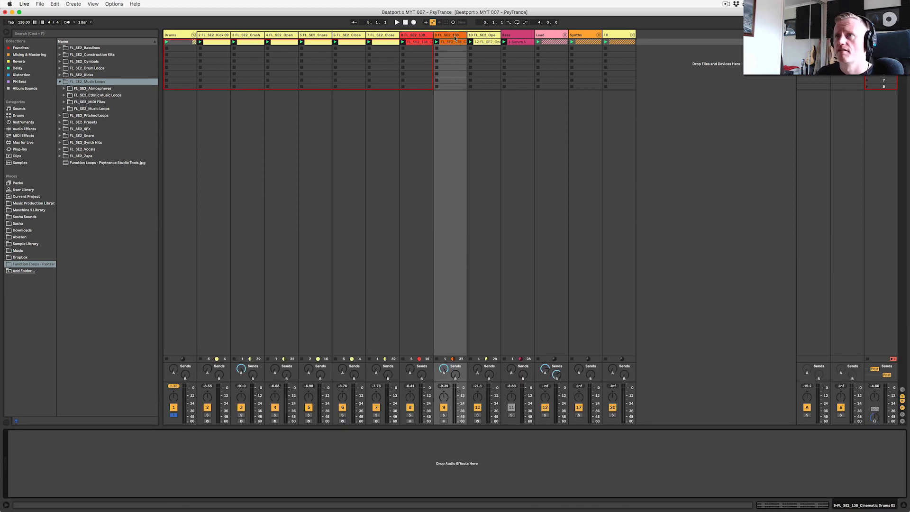
{"action": "left_click", "coordinate": [452, 42]}
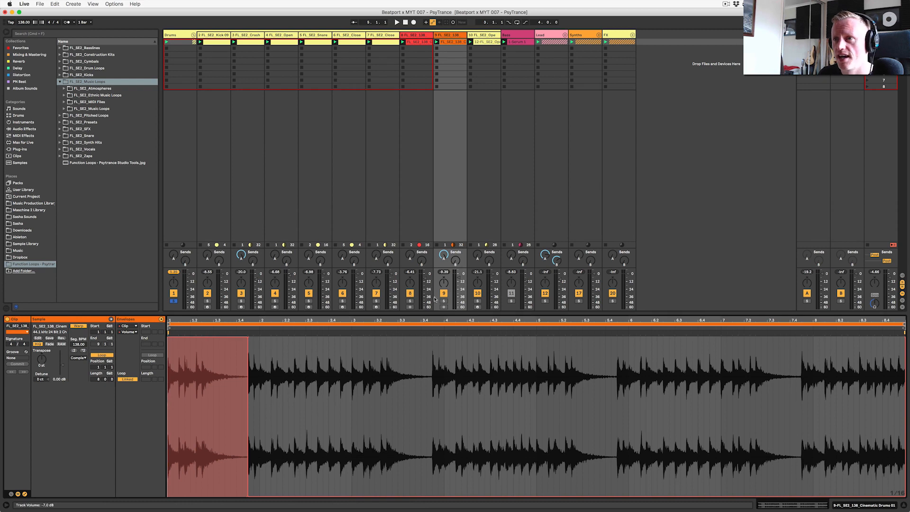
Try drawing the Cinematic Drums 01 clip's volume envelope at 100% across its full length
{"action": "left_click", "coordinate": [260, 369]}
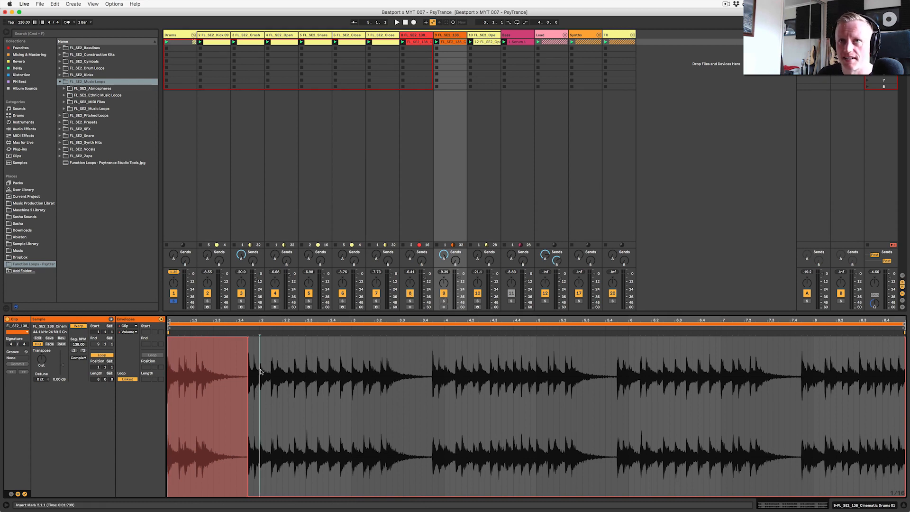
{"action": "key", "text": "b"}
{"action": "left_click_drag", "start_coordinate": [259, 340], "coordinate": [904, 304]}
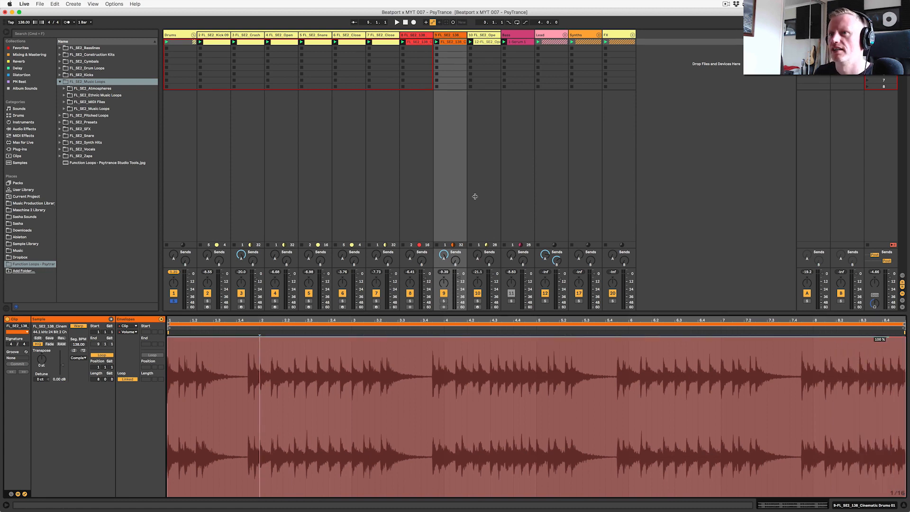
Solo the Cinematic Drums 01 track, set its A-Reverb send to -inf dB and play the loop dry
{"action": "left_click", "coordinate": [444, 301]}
{"action": "left_click", "coordinate": [443, 294]}
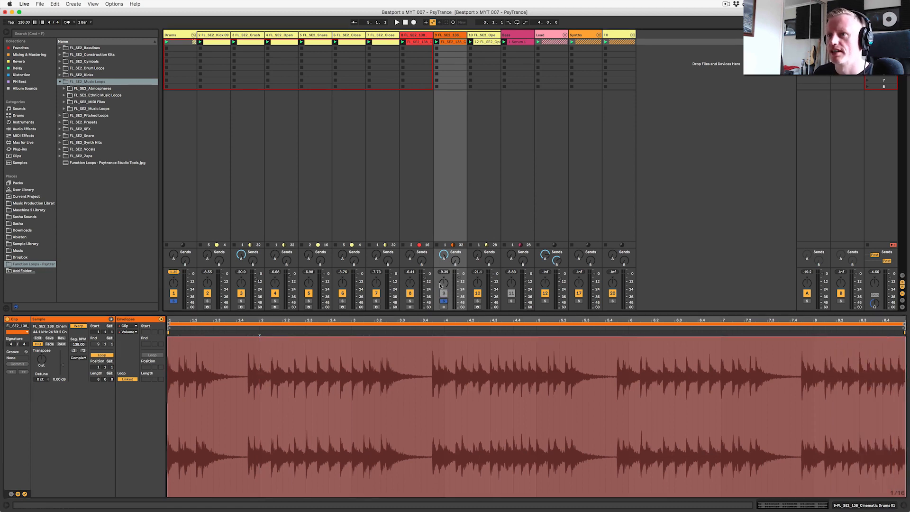
{"action": "double_click", "coordinate": [443, 256]}
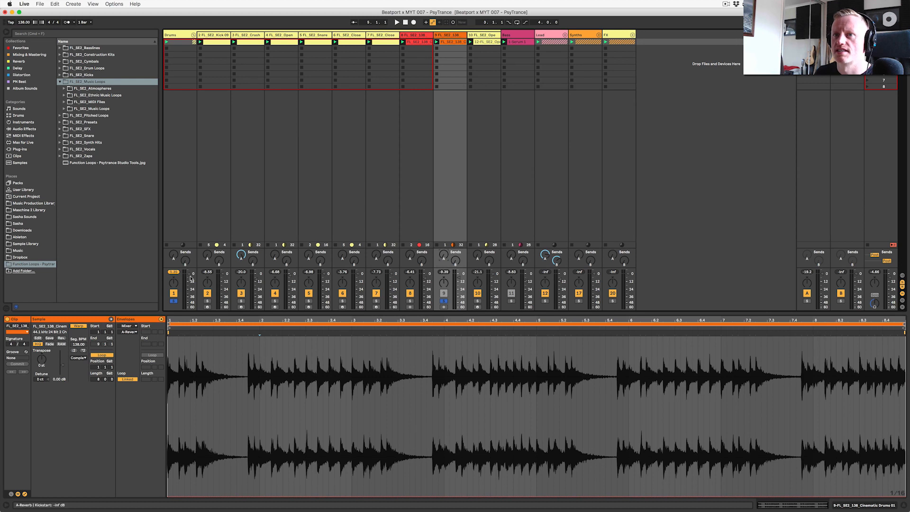
{"action": "left_click", "coordinate": [176, 300]}
{"action": "key", "text": "space"}
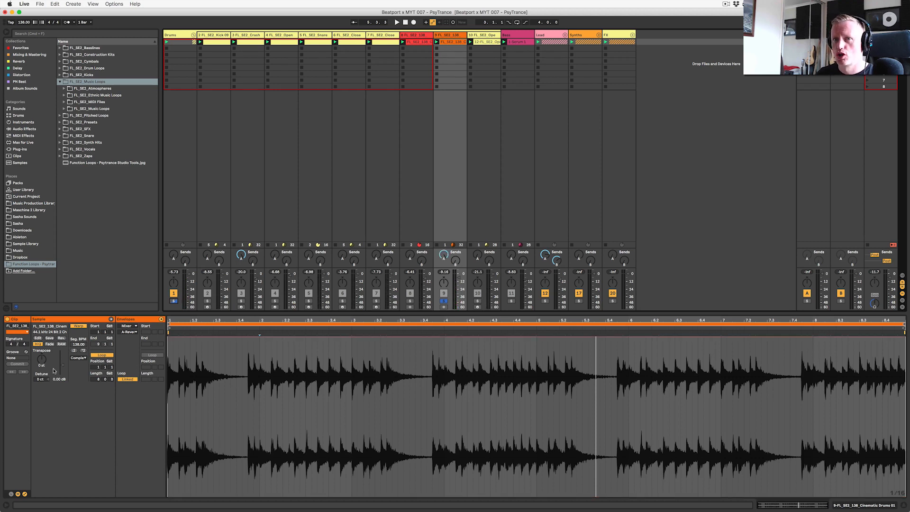
Display the Cinematic Drums 01 clip's volume envelope and play the loop with its volume cut and reverb send active
{"action": "left_click", "coordinate": [127, 327]}
{"action": "left_click", "coordinate": [130, 334]}
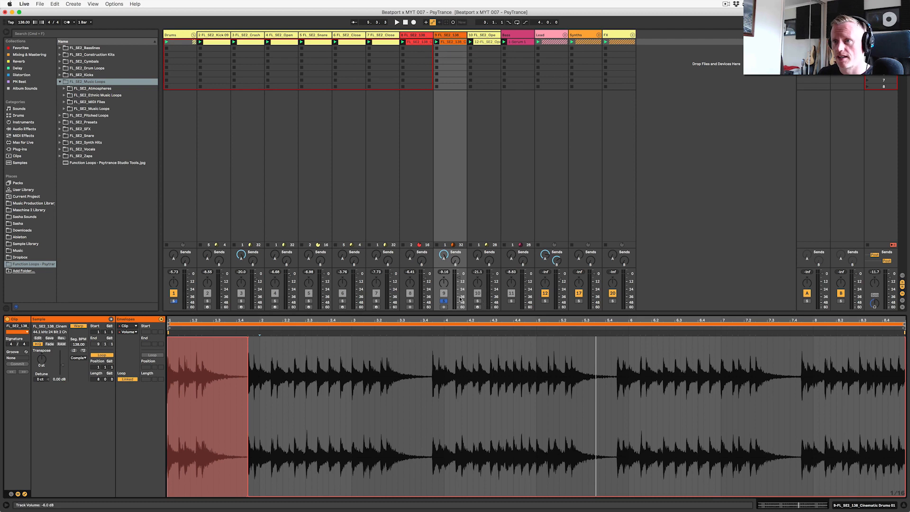
{"action": "key", "text": "space"}
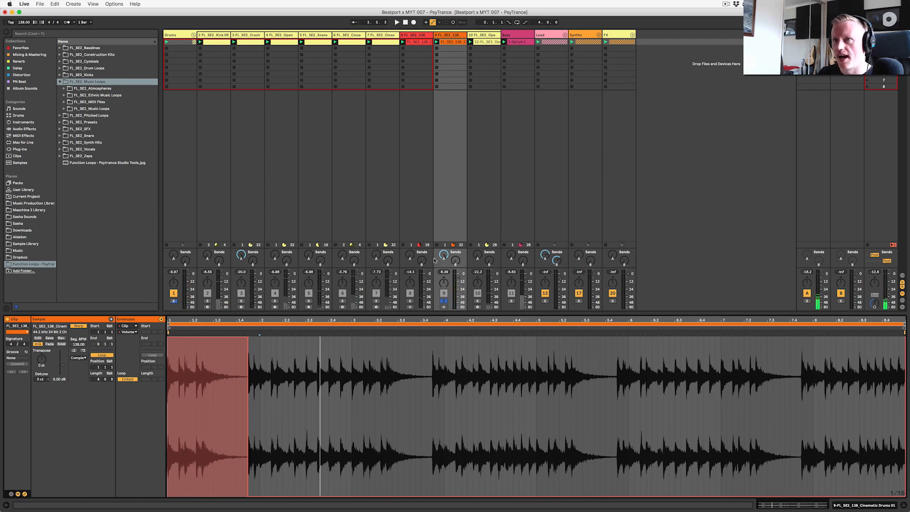
Show the A-Reverb return track's devices and examine its Reverb settings and Kickstart plugin
{"action": "double_click", "coordinate": [812, 35]}
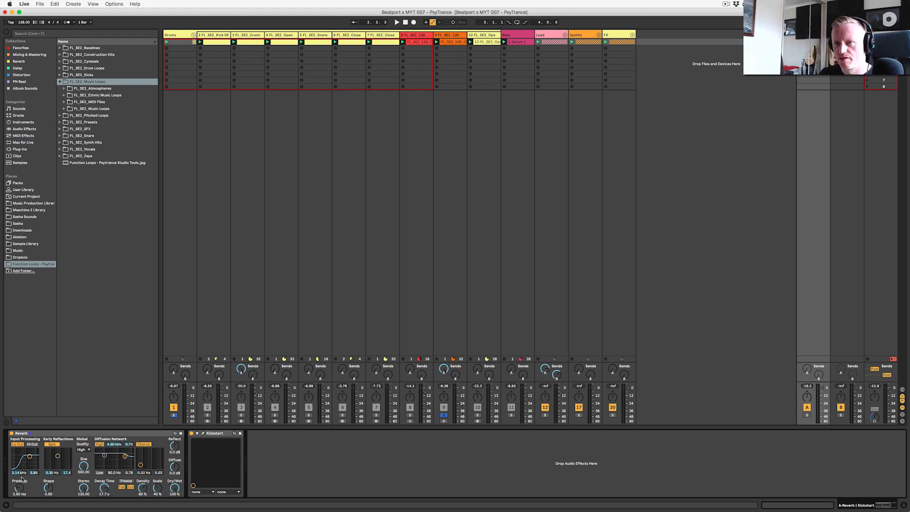
{"action": "left_click", "coordinate": [203, 433]}
{"action": "left_click", "coordinate": [203, 433]}
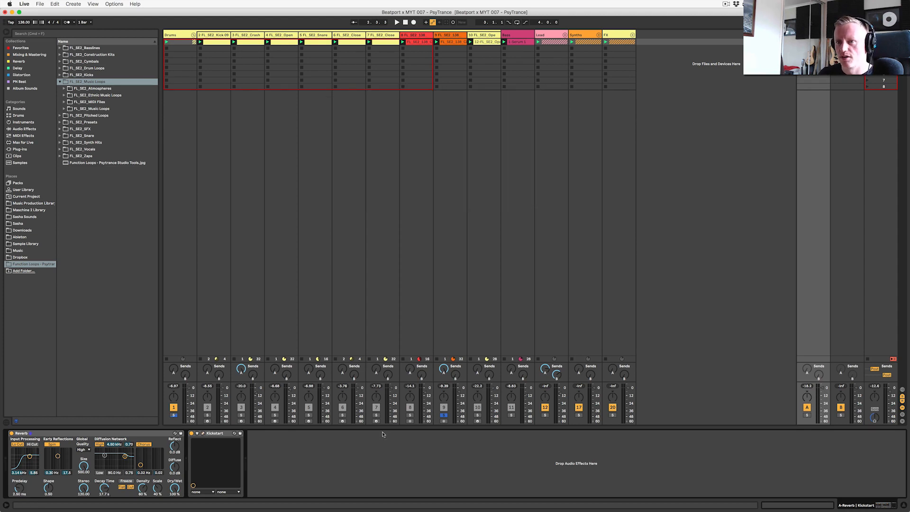
Solo the Crash 10 track in place of Cinematic Drums 01, show its devices and play it
{"action": "left_click", "coordinate": [444, 415]}
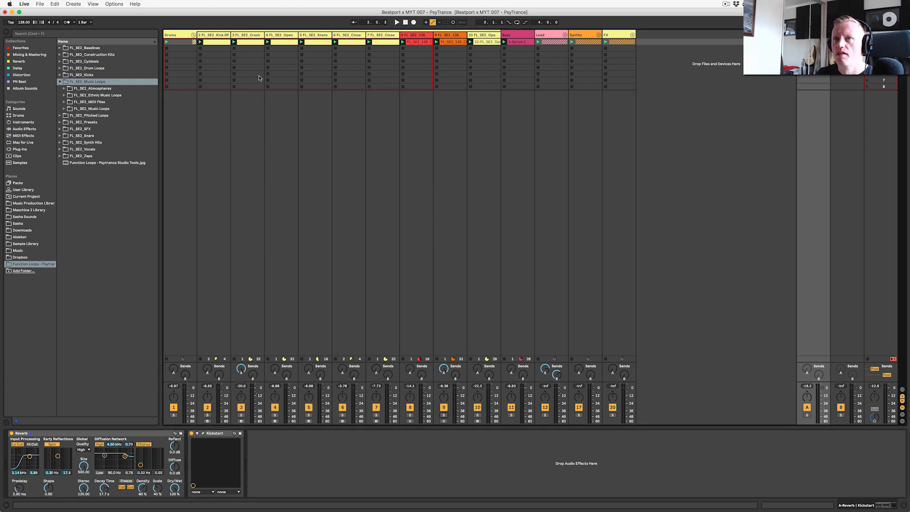
{"action": "left_click", "coordinate": [254, 36]}
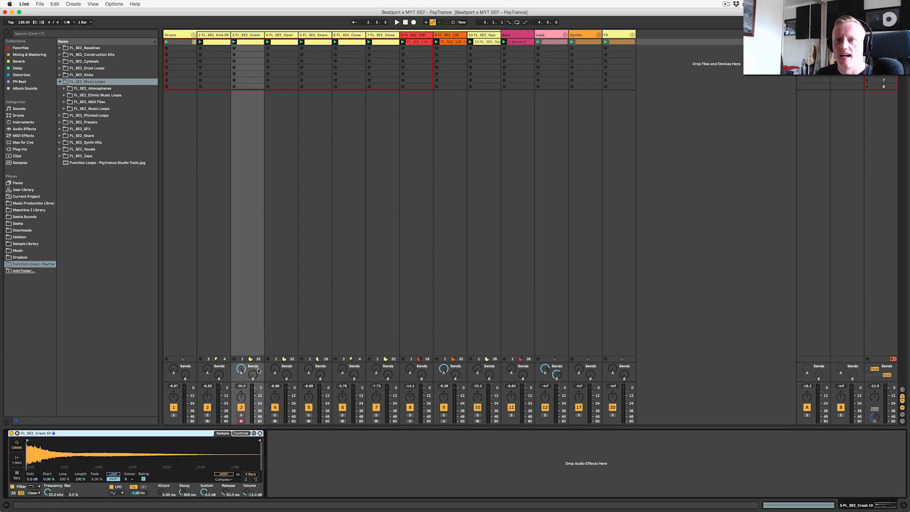
{"action": "left_click", "coordinate": [241, 415]}
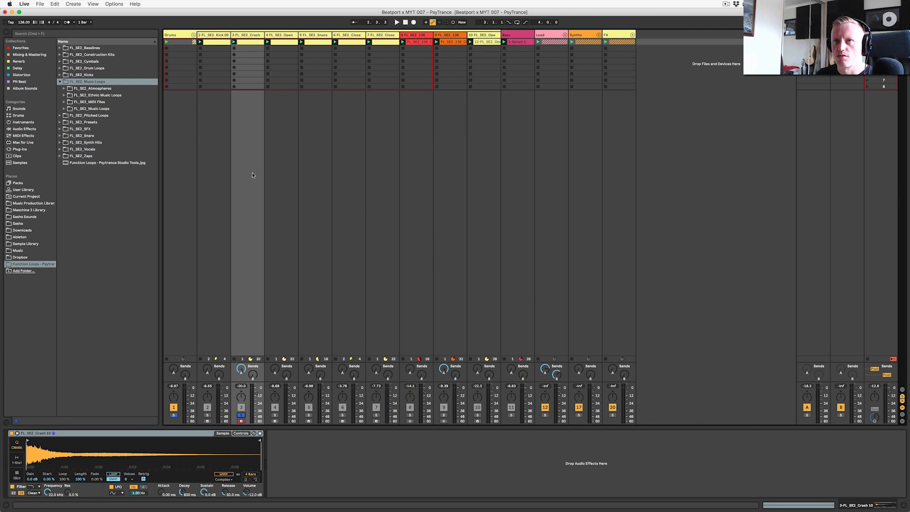
{"action": "key", "text": "space"}
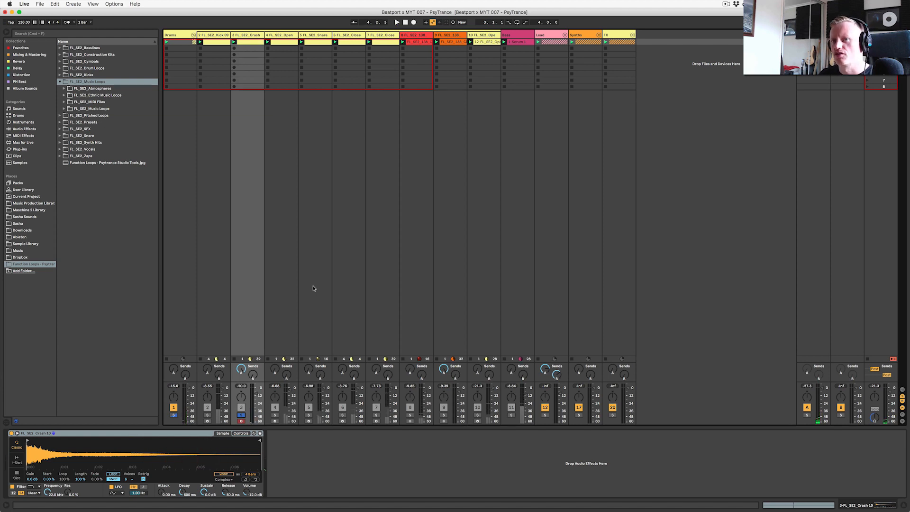
Unsolo the Crash 10 track, collapse the Drums group and select the Bass track to show its devices
{"action": "left_click", "coordinate": [241, 415]}
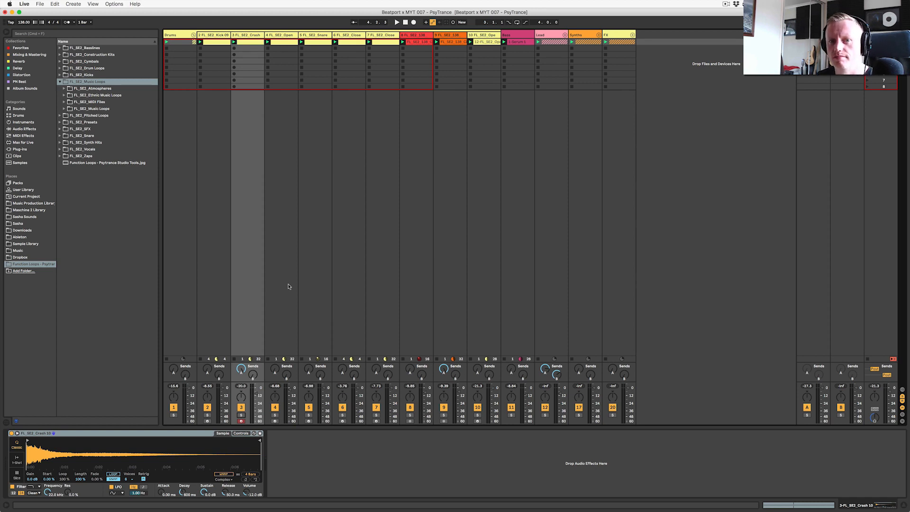
{"action": "left_click", "coordinate": [193, 34]}
{"action": "left_click", "coordinate": [208, 36]}
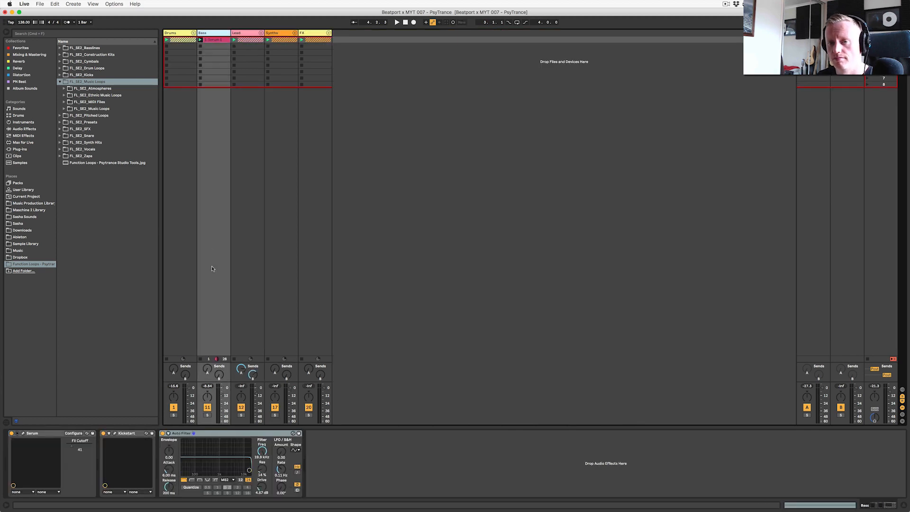
Open the Bass track's MIDI clip, fold the piano roll to the used notes and examine the bassline pattern
{"action": "double_click", "coordinate": [209, 40]}
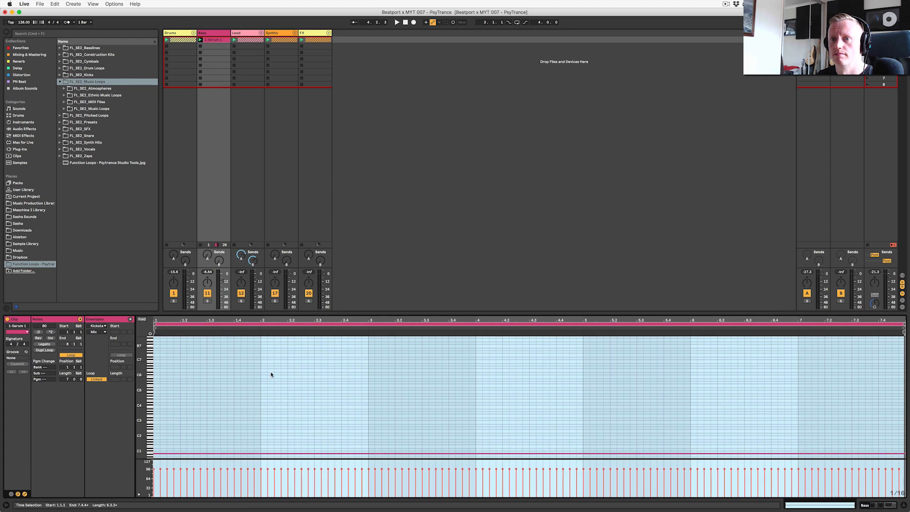
{"action": "left_click", "coordinate": [141, 319]}
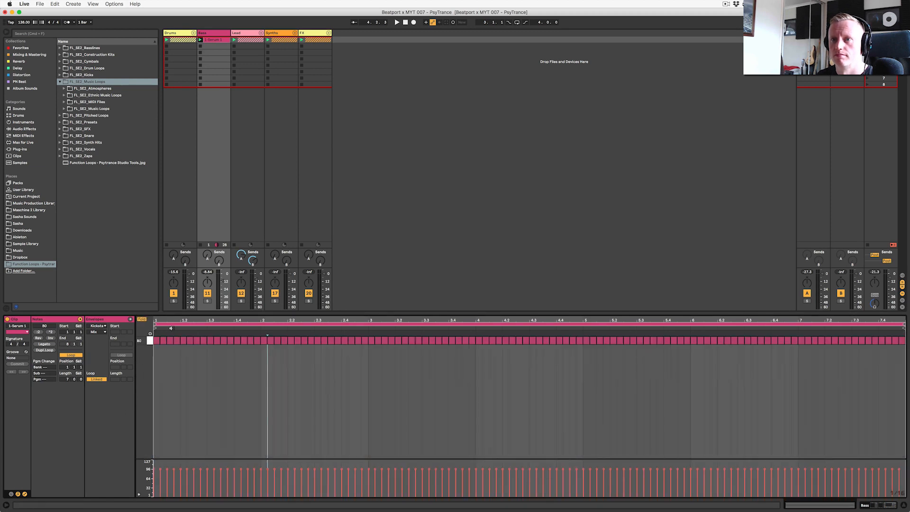
{"action": "left_click", "coordinate": [187, 372]}
{"action": "left_click", "coordinate": [159, 372]}
{"action": "left_click", "coordinate": [155, 374]}
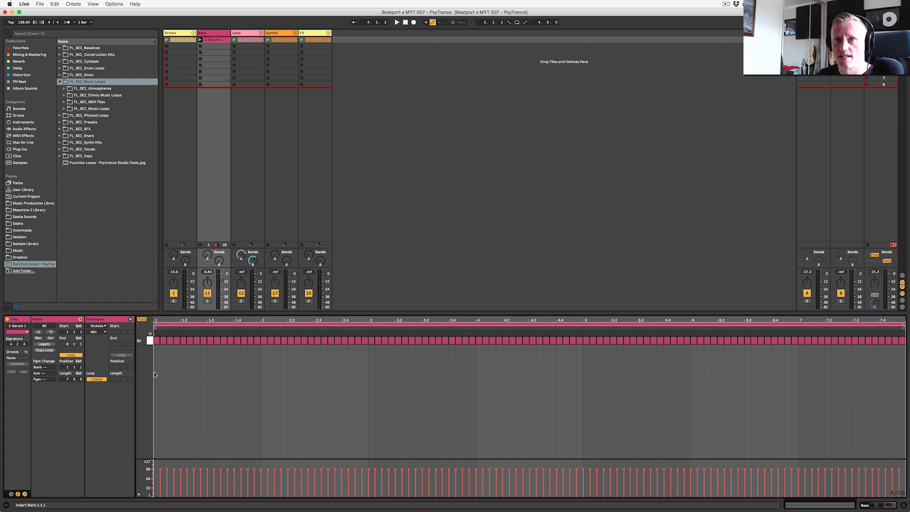
Highlight the FL_SE2_Presets folder in the browser and open the Serum plugin window from the Bass track's devices
{"action": "left_click", "coordinate": [94, 123]}
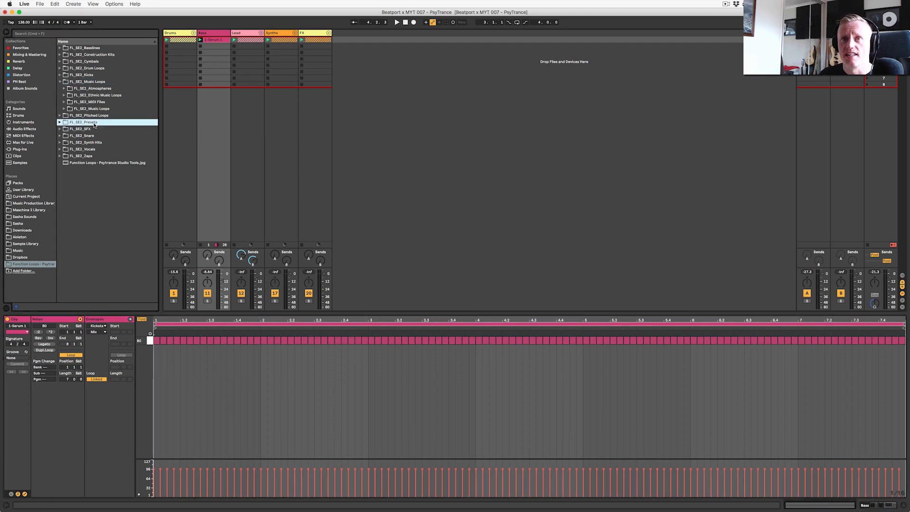
{"action": "double_click", "coordinate": [207, 34]}
{"action": "left_click", "coordinate": [23, 433]}
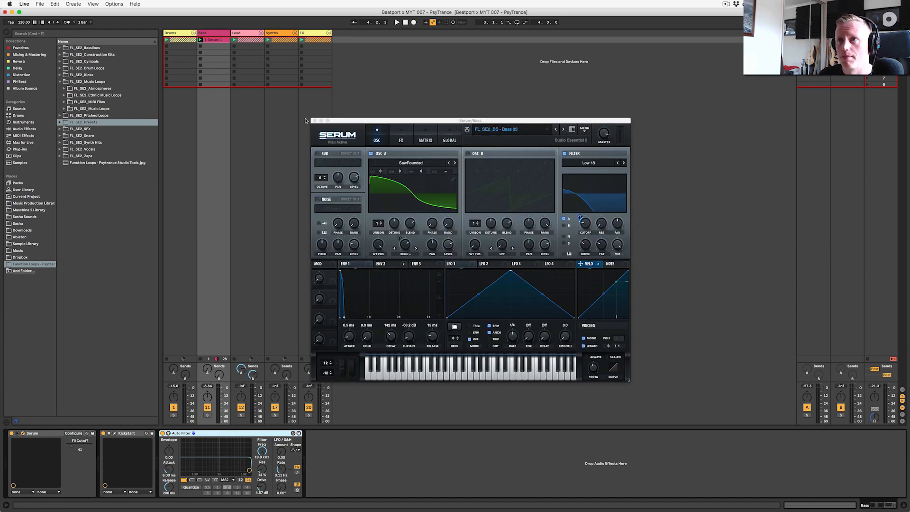
Browse Serum's User presets down to the FL_SE2_Presets list and close it without choosing another preset
{"action": "left_click", "coordinate": [487, 129]}
{"action": "left_click", "coordinate": [471, 121]}
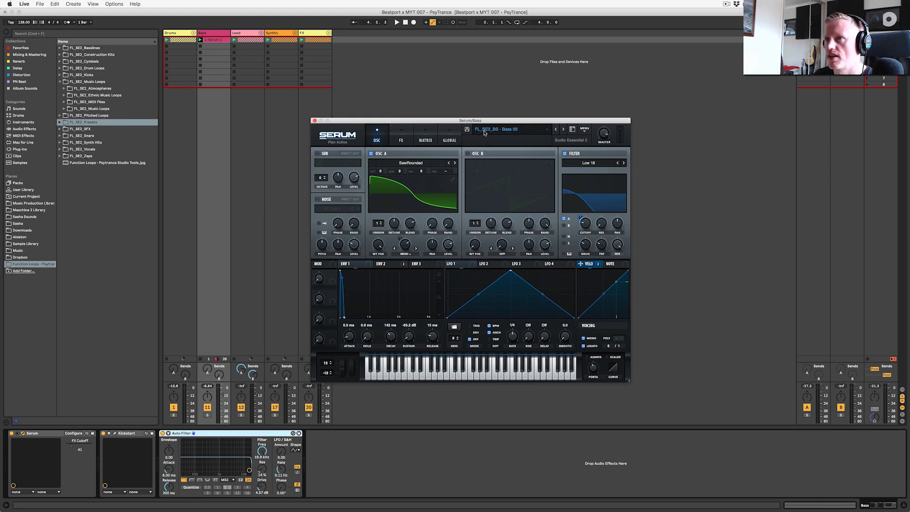
{"action": "left_click", "coordinate": [483, 130]}
{"action": "mouse_move", "coordinate": [504, 197]}
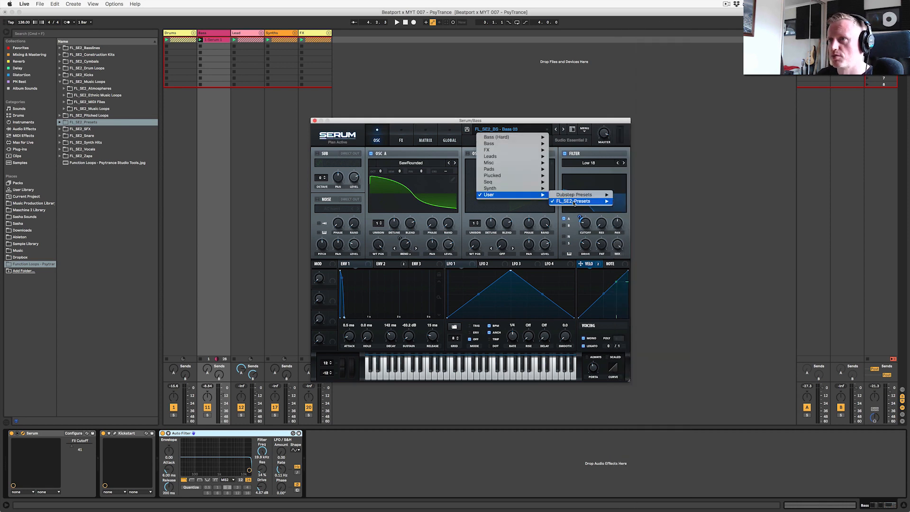
{"action": "mouse_move", "coordinate": [581, 201]}
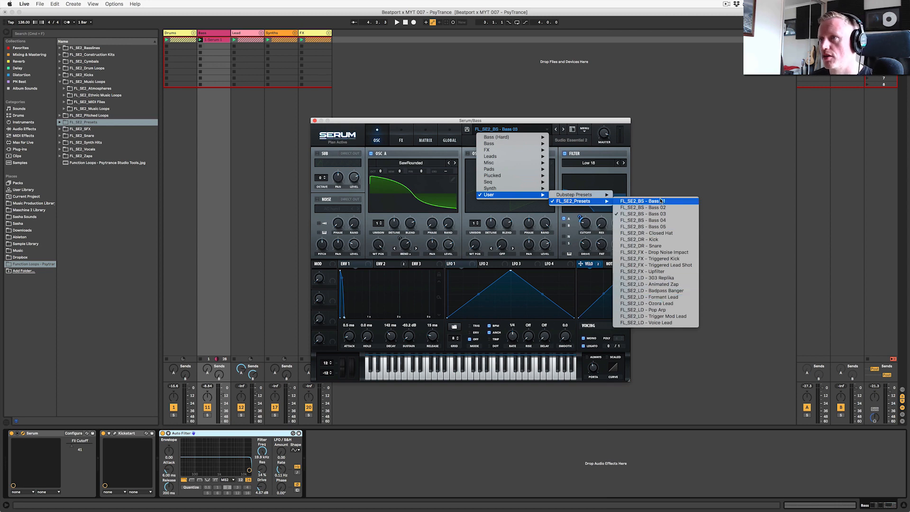
{"action": "left_click", "coordinate": [598, 127]}
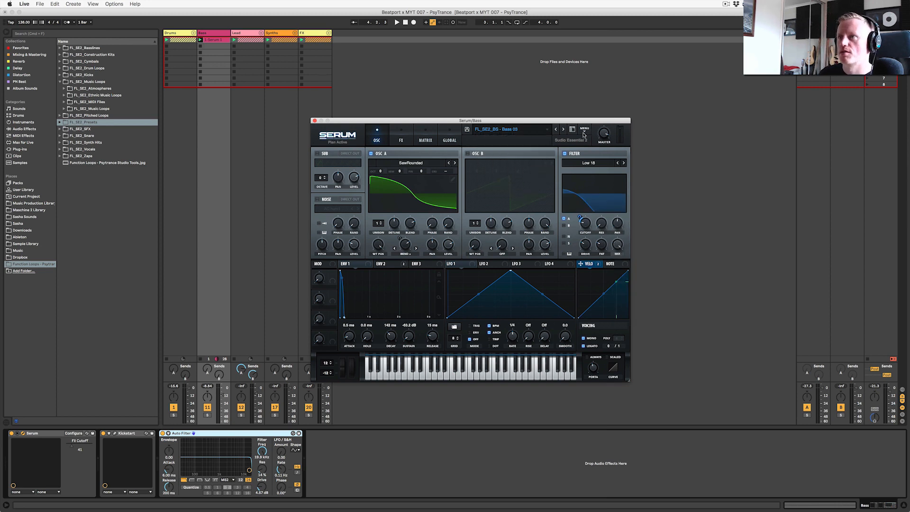
Open Serum's Load Preset dialog, examine the path of the User presets folder and cancel the dialog
{"action": "left_click", "coordinate": [584, 133]}
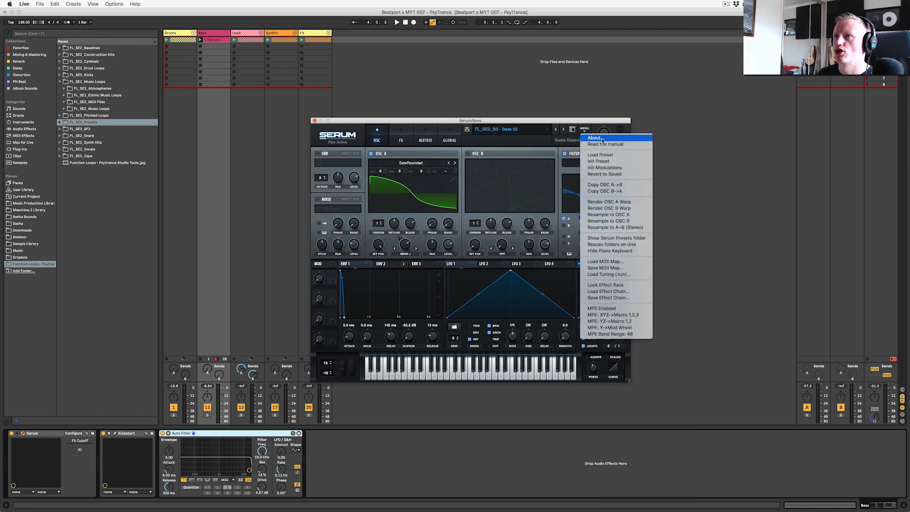
{"action": "left_click", "coordinate": [620, 157]}
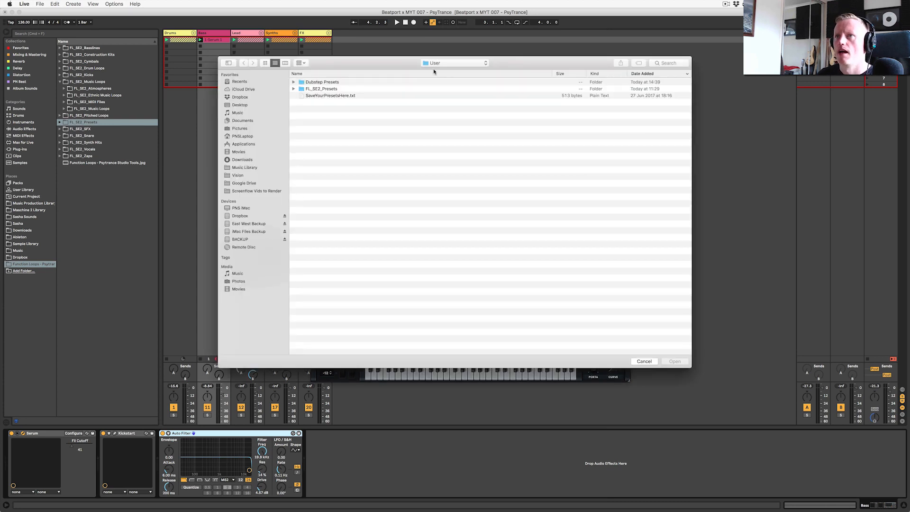
{"action": "left_click", "coordinate": [438, 63]}
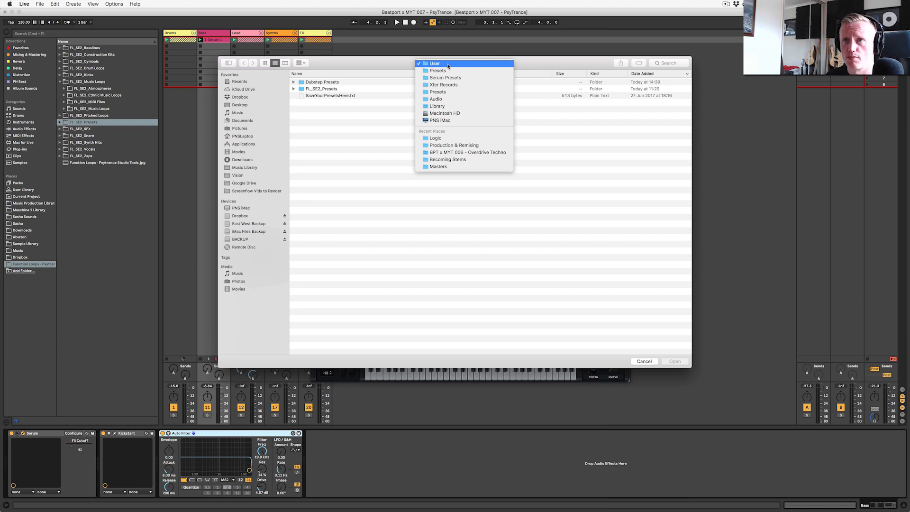
{"action": "left_click", "coordinate": [370, 64]}
{"action": "left_click", "coordinate": [644, 362]}
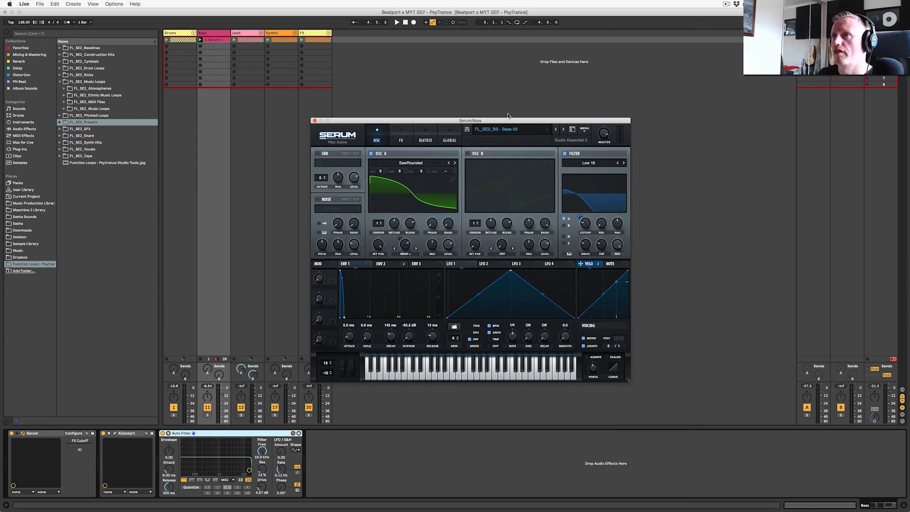
Solo the Bass track, set its MIDI input to All Ins and arm it for recording
{"action": "left_click_drag", "start_coordinate": [480, 123], "coordinate": [507, 115]}
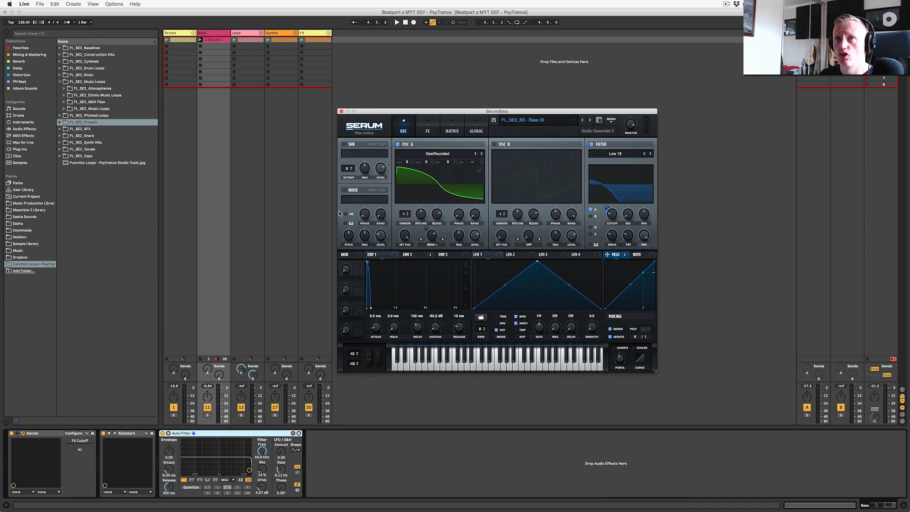
{"action": "left_click", "coordinate": [206, 415]}
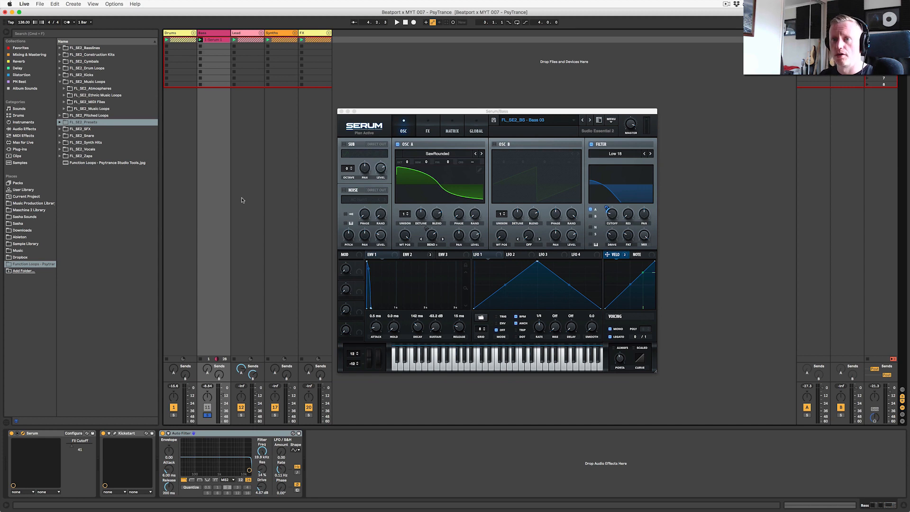
{"action": "left_click", "coordinate": [216, 33]}
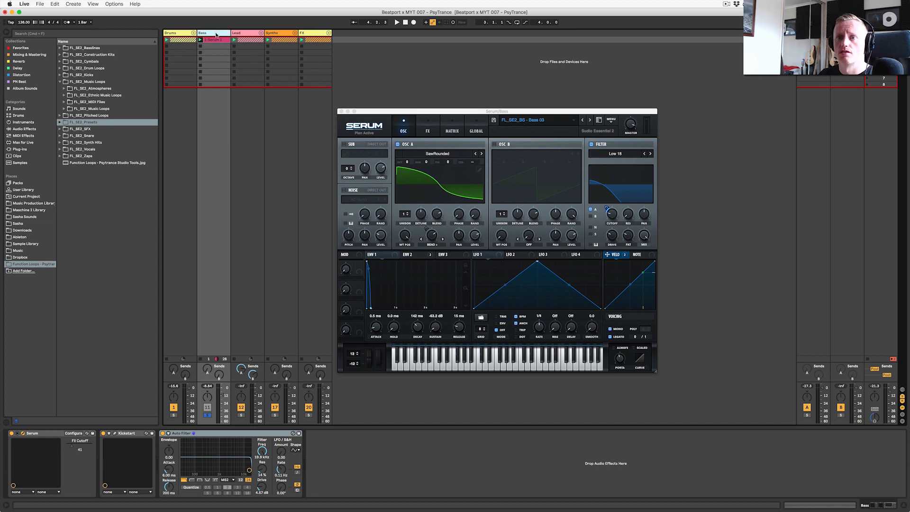
{"action": "left_click", "coordinate": [902, 391]}
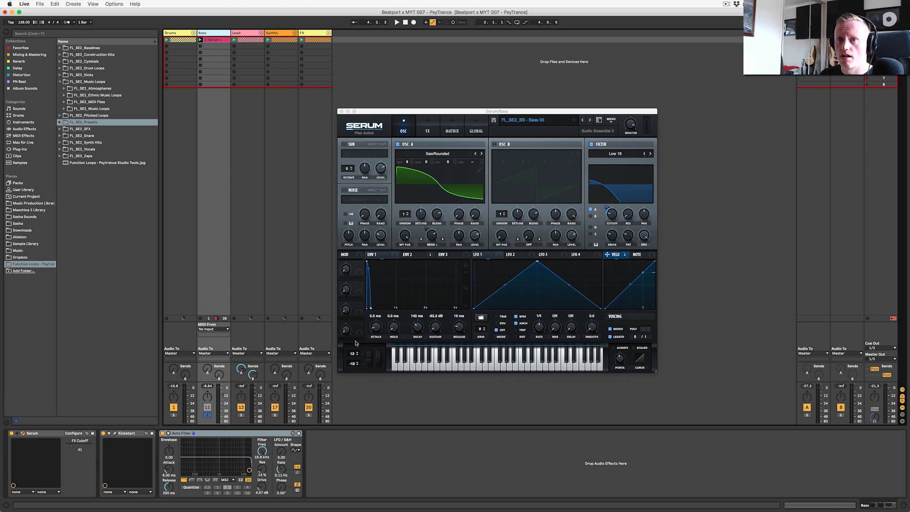
{"action": "left_click", "coordinate": [222, 329]}
{"action": "left_click", "coordinate": [208, 336]}
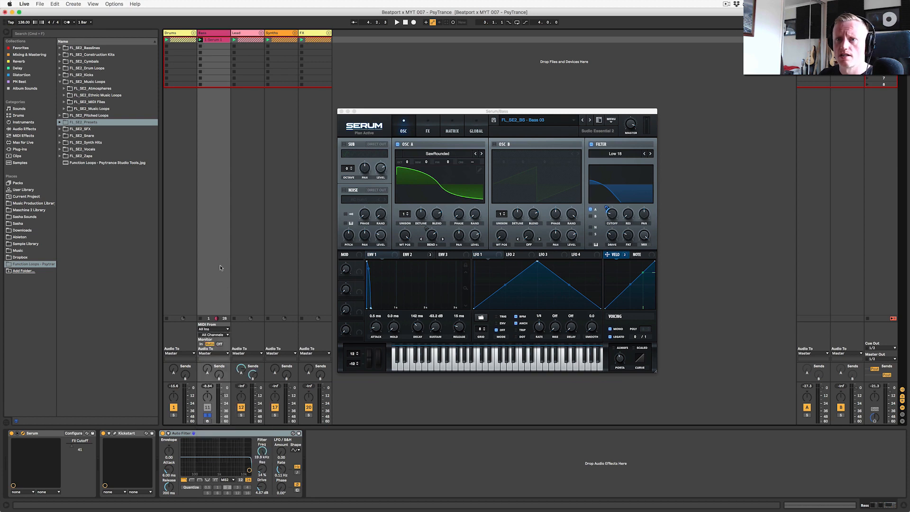
{"action": "left_click", "coordinate": [207, 421]}
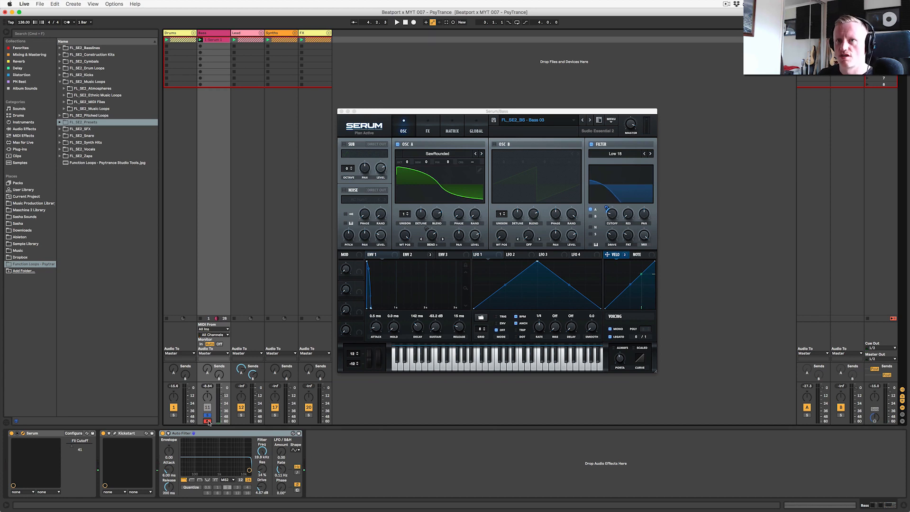
Launch the Bass clip and, with the track's devices shown, lower Serum's filter cutoff to 17 during playback
{"action": "double_click", "coordinate": [214, 40]}
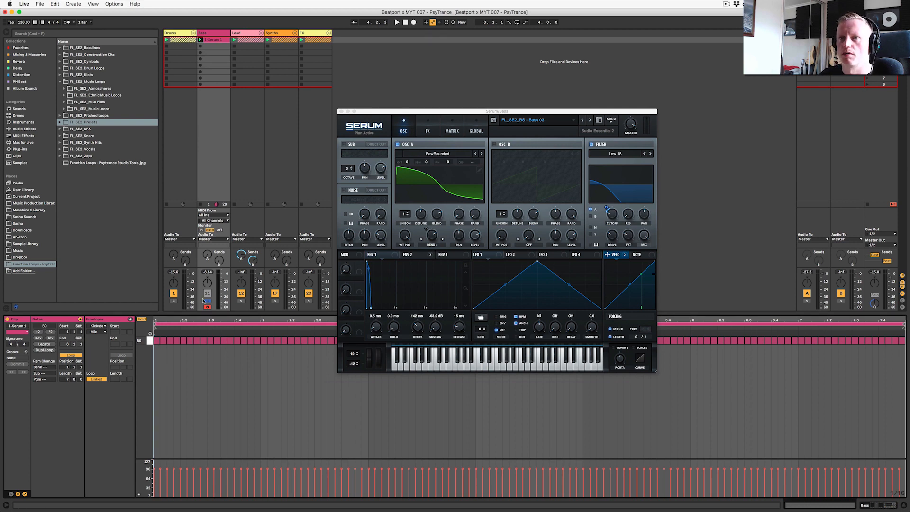
{"action": "left_click", "coordinate": [200, 40]}
{"action": "key", "text": "shift+Tab"}
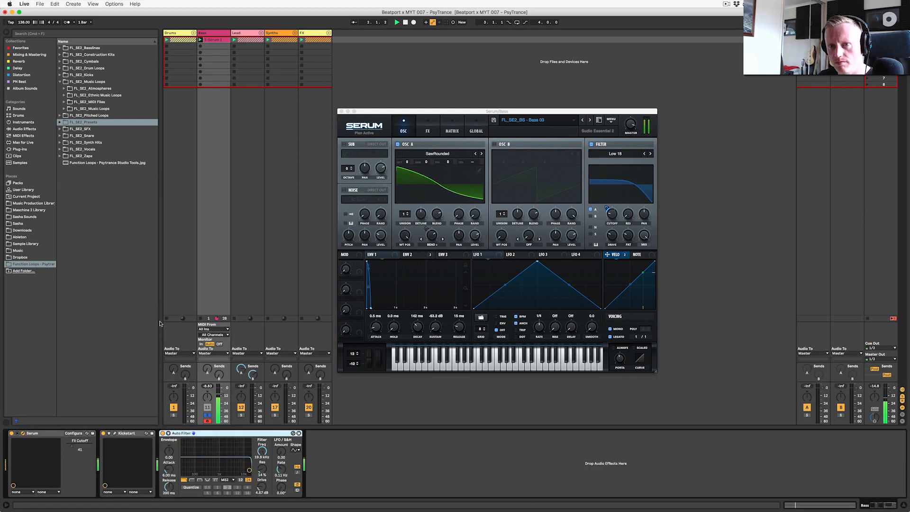
{"action": "left_click_drag", "start_coordinate": [72, 445], "coordinate": [69, 446]}
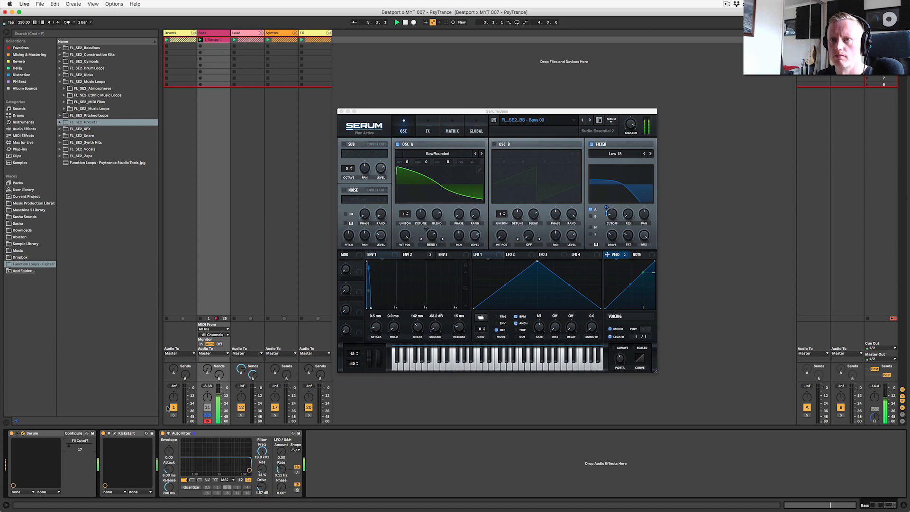
Open the Bass track's Kickstart plugin, examine its selected sidechain curve and close the plugin window
{"action": "left_click", "coordinate": [114, 433]}
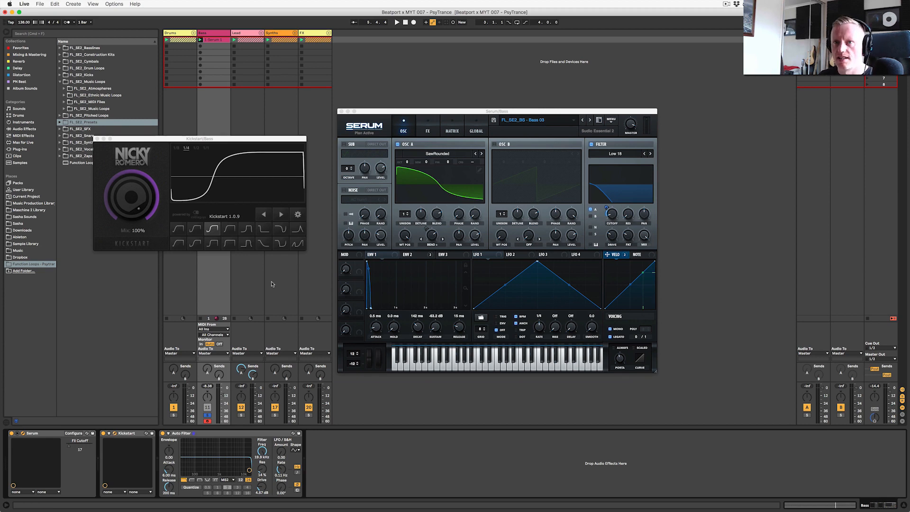
{"action": "left_click", "coordinate": [212, 230]}
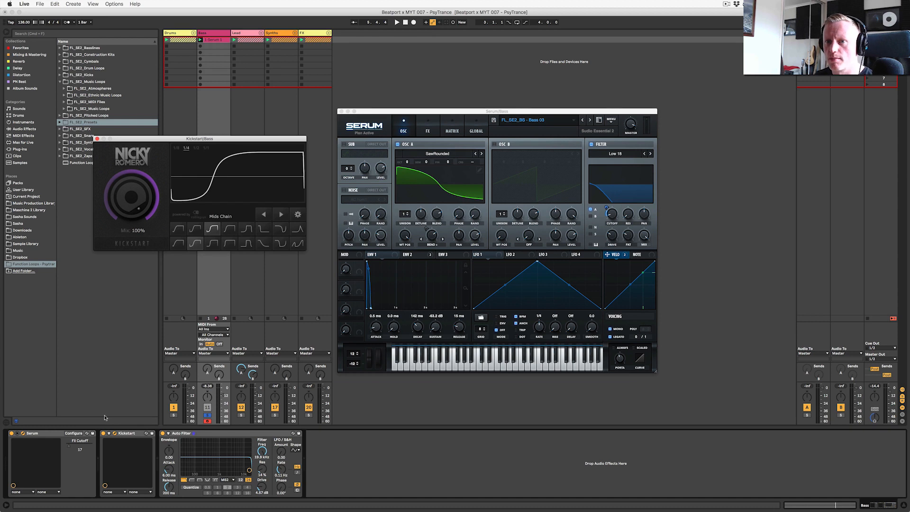
{"action": "left_click", "coordinate": [115, 434]}
{"action": "left_click", "coordinate": [54, 436]}
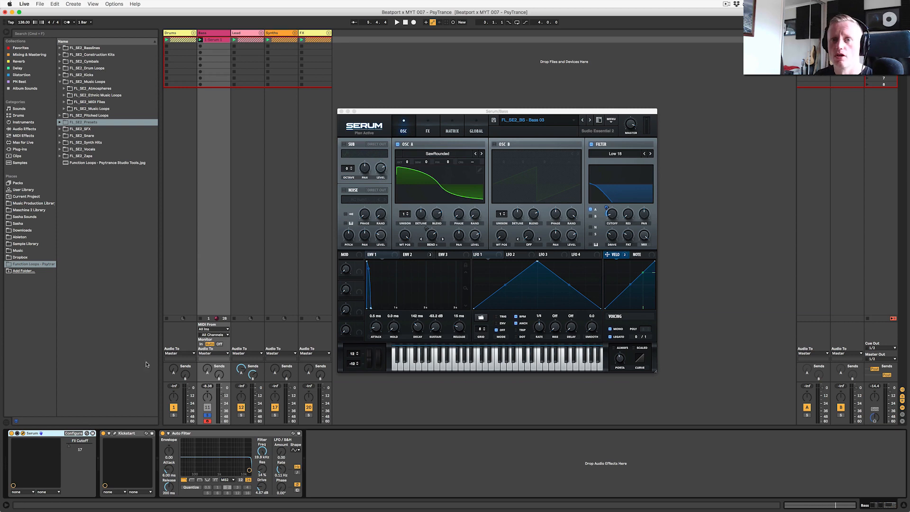
Examine the Bass track's Auto Filter and its list of filter circuit types, keeping MS2
{"action": "left_click", "coordinate": [211, 435]}
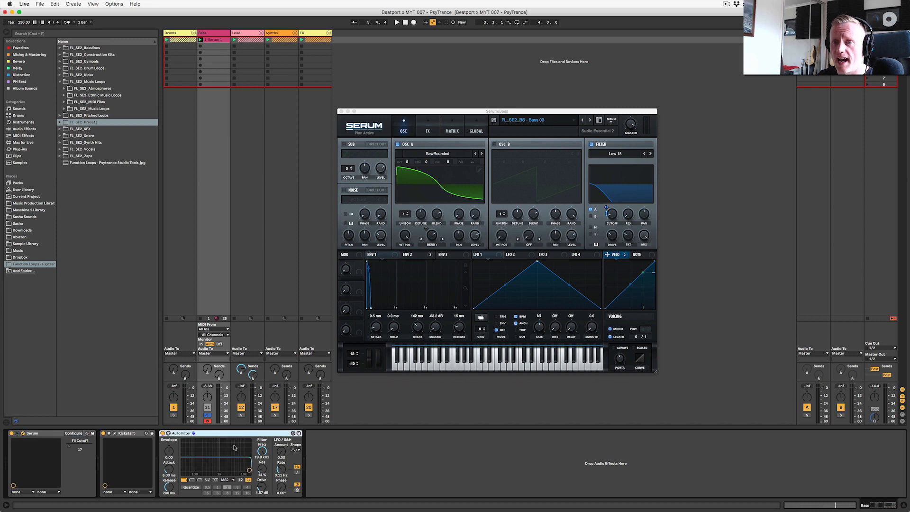
{"action": "left_click", "coordinate": [226, 480]}
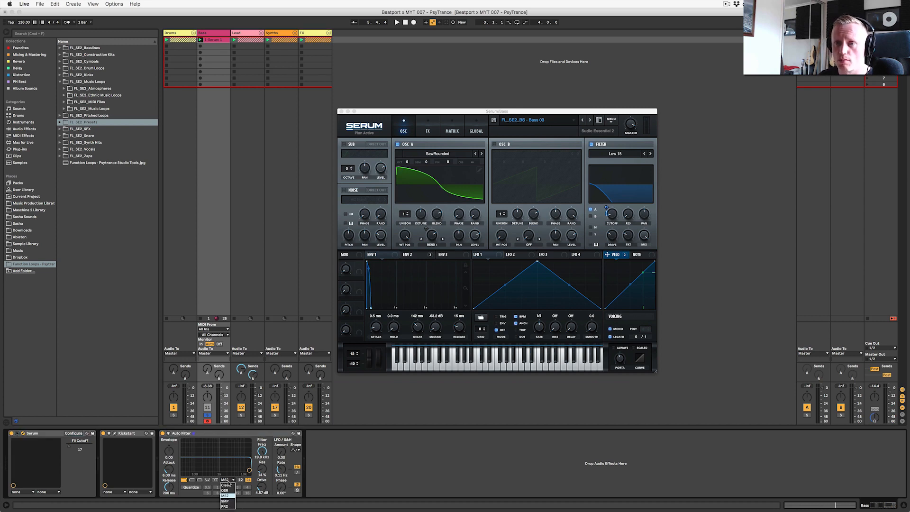
{"action": "left_click", "coordinate": [228, 482]}
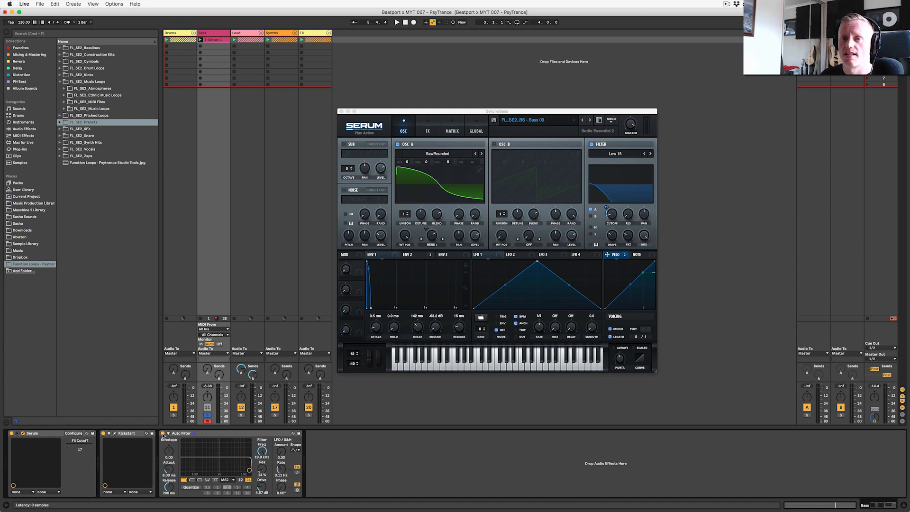
Play the soloed Bass with Auto Filter bypassed, re-enable the filter to compare the sound and stop playback
{"action": "left_click", "coordinate": [163, 434]}
{"action": "key", "text": "space"}
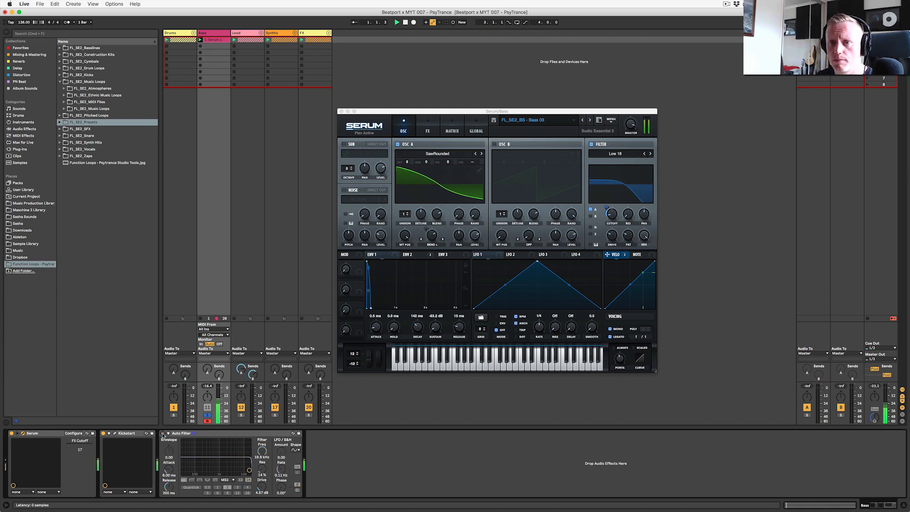
{"action": "left_click", "coordinate": [163, 434]}
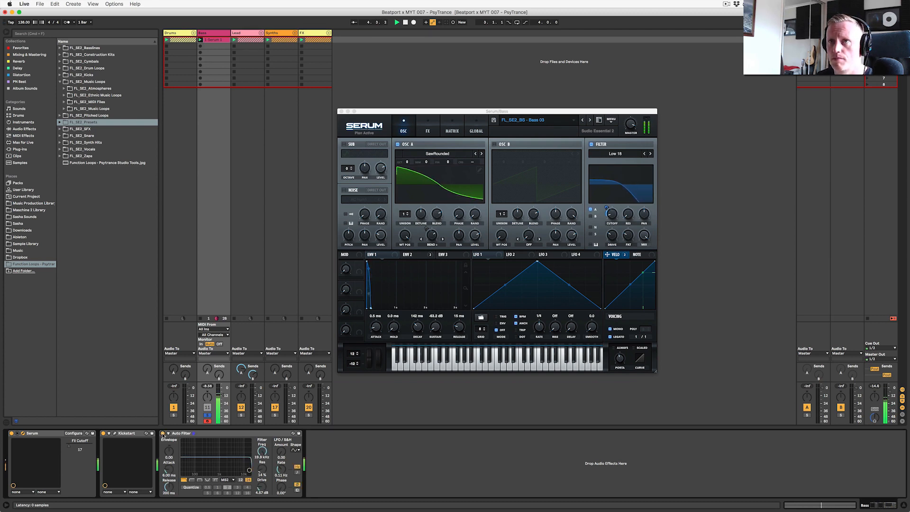
{"action": "key", "text": "space"}
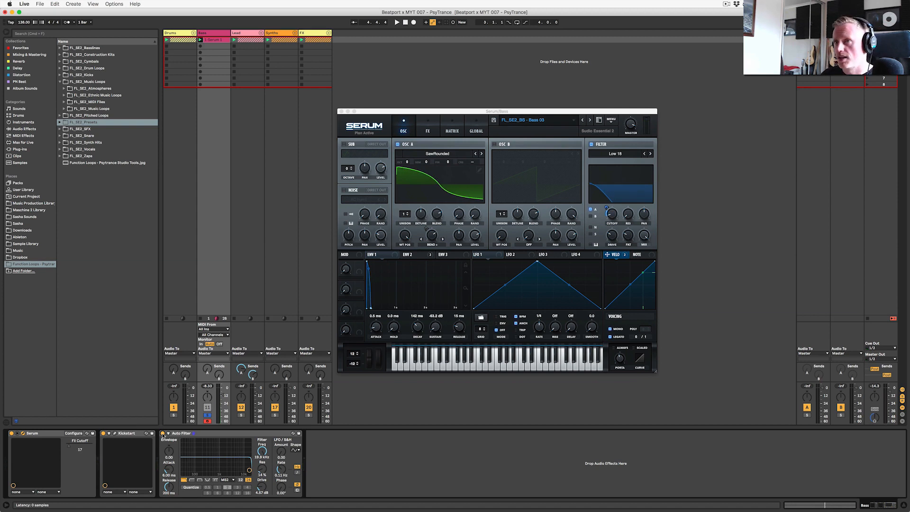
Solo the Drums group alongside the Bass track and play them together
{"action": "left_click", "coordinate": [174, 415]}
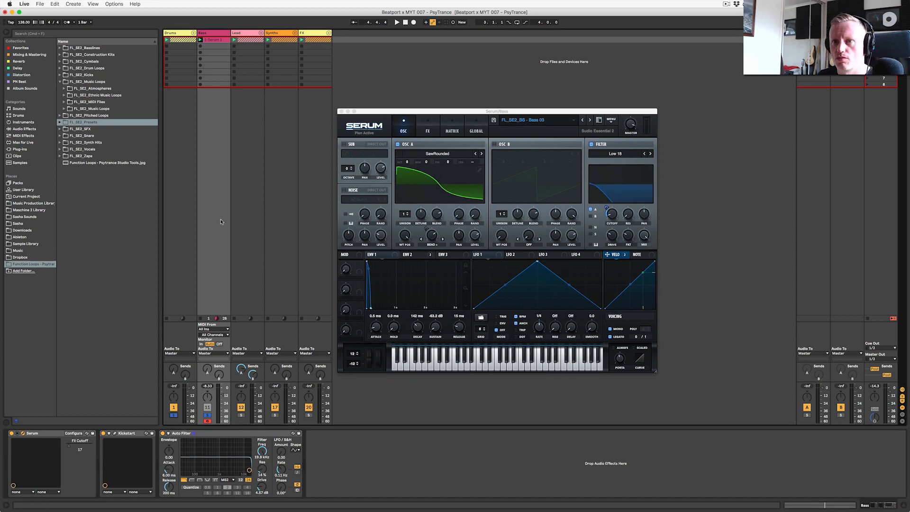
{"action": "key", "text": "space"}
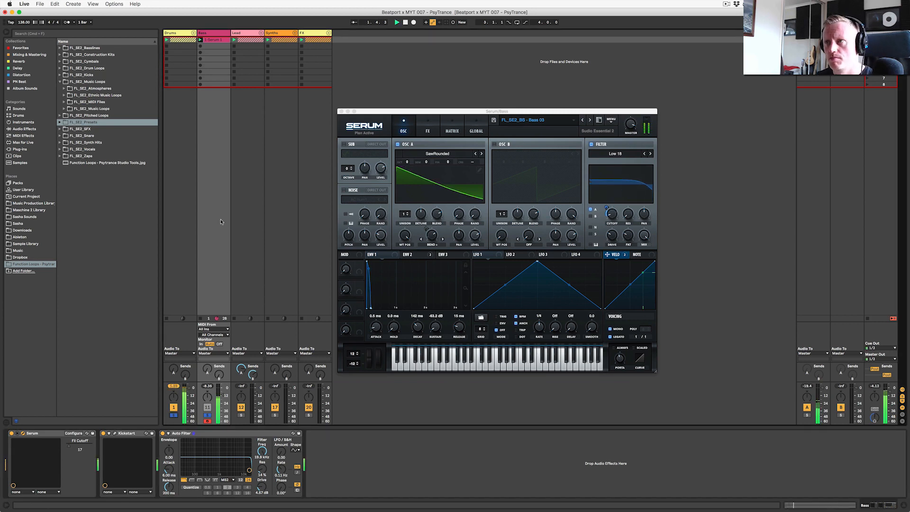
Raise the Bass track's Serum filter cutoff to 30 during playback, clear the solos once stopped and close the plugin window
{"action": "left_click_drag", "start_coordinate": [69, 446], "coordinate": [70, 445]}
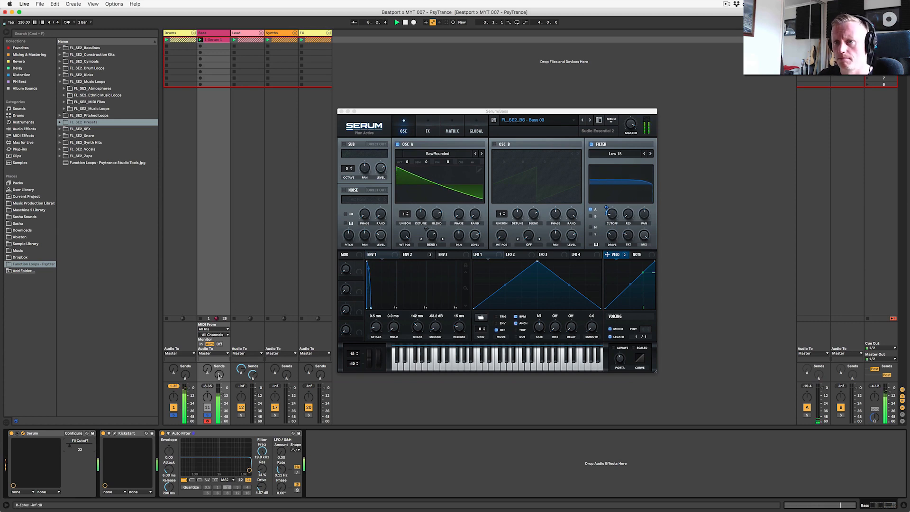
{"action": "left_click_drag", "start_coordinate": [69, 445], "coordinate": [70, 448]}
{"action": "key", "text": "space"}
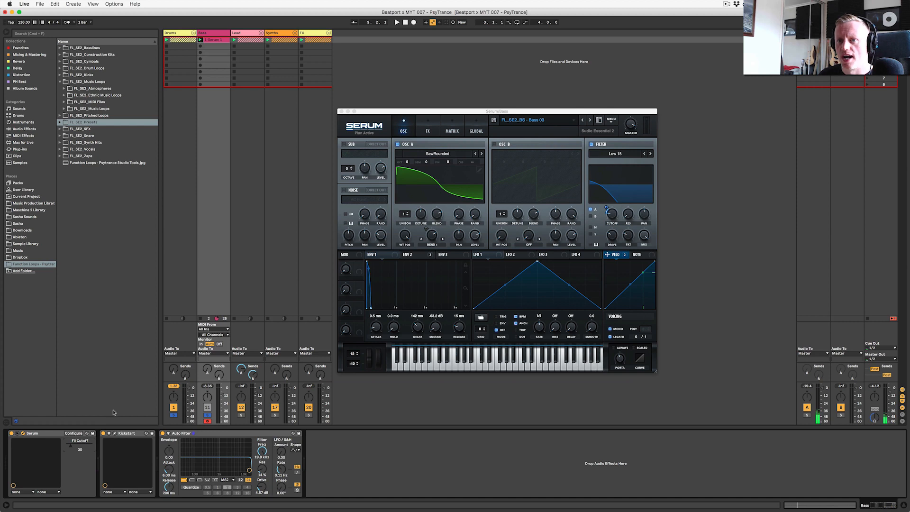
{"action": "left_click", "coordinate": [173, 415]}
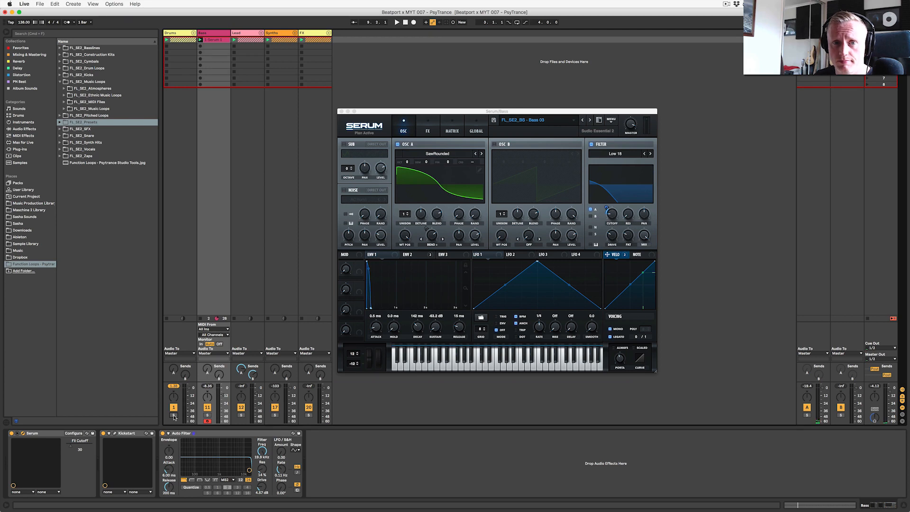
{"action": "left_click", "coordinate": [341, 112]}
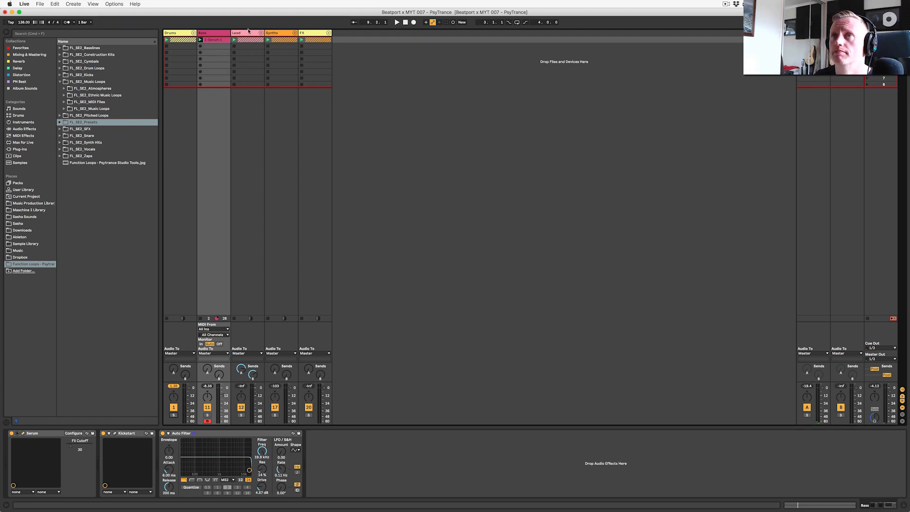
Unfold the Lead group, solo it and play its Serum layers together
{"action": "left_click", "coordinate": [247, 35]}
{"action": "left_click", "coordinate": [261, 33]}
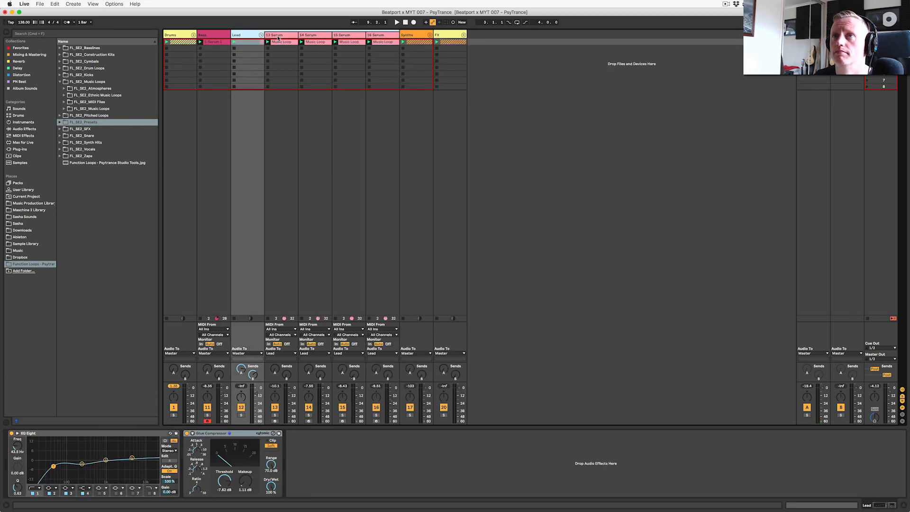
{"action": "left_click", "coordinate": [279, 35]}
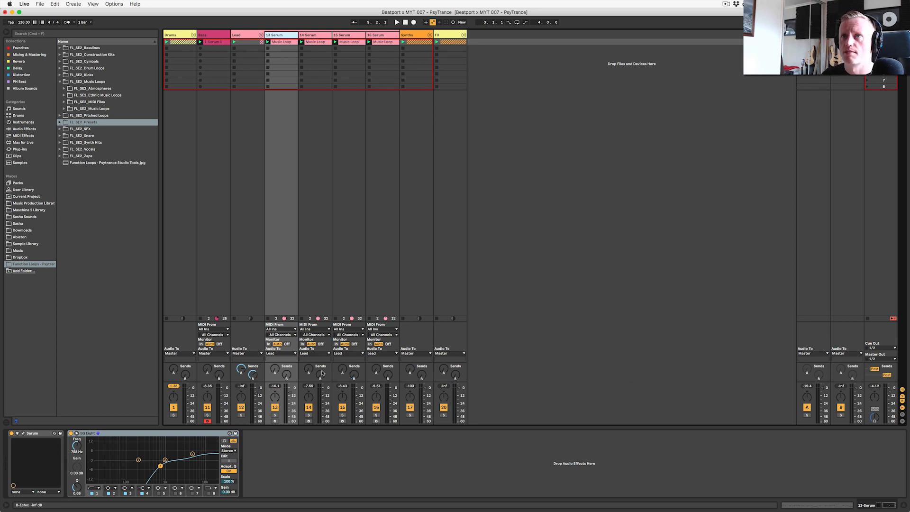
{"action": "left_click", "coordinate": [240, 415]}
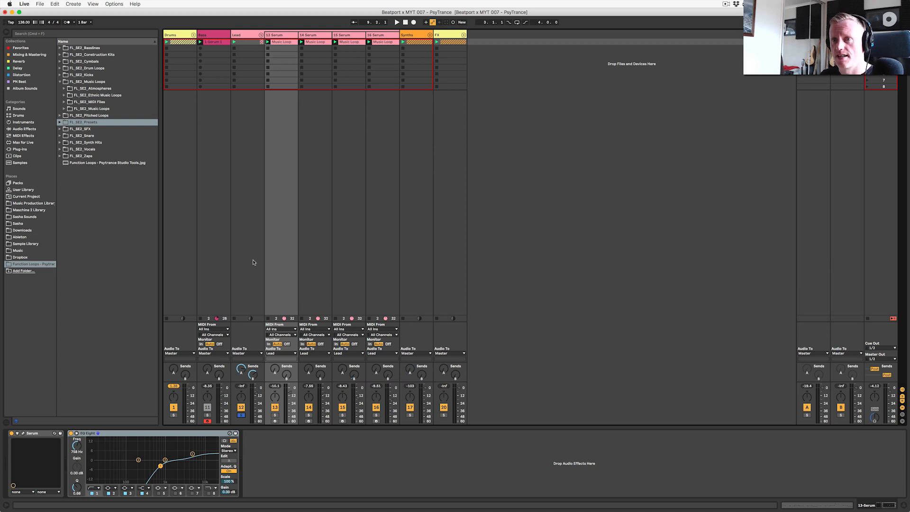
{"action": "key", "text": "space"}
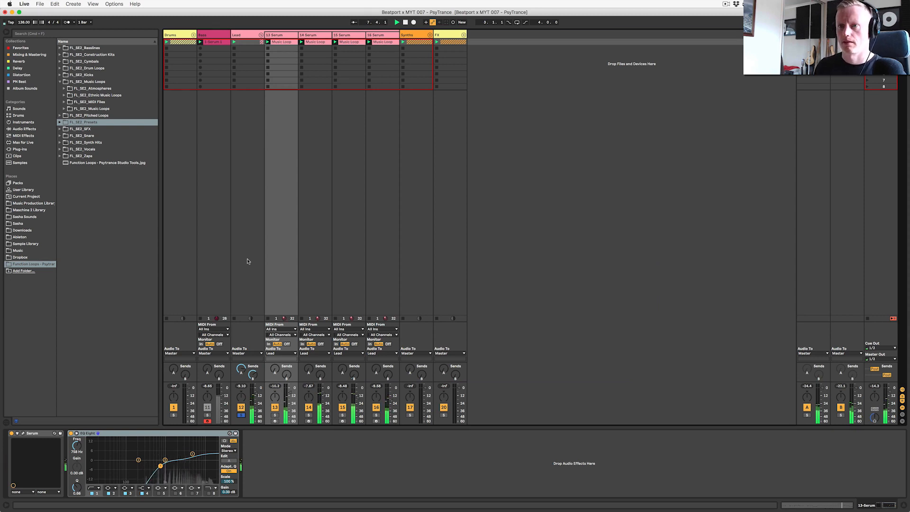
{"action": "key", "text": "space"}
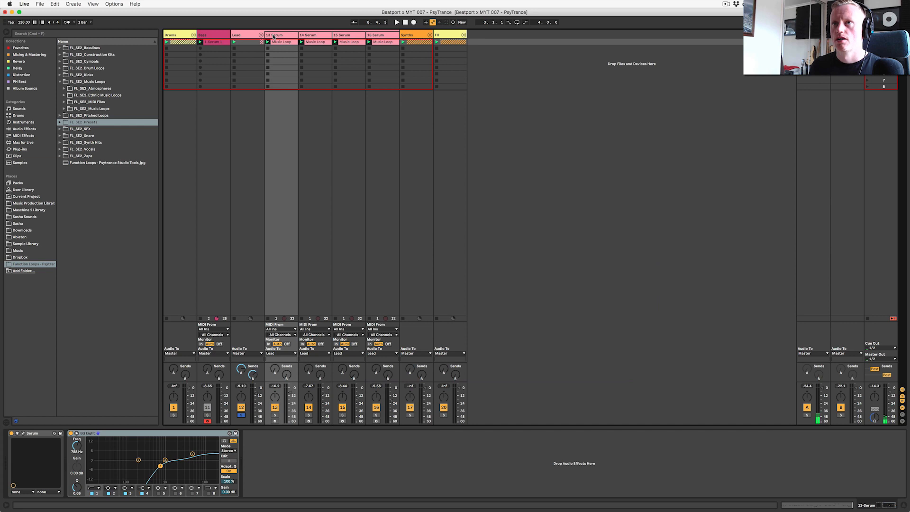
Solo only the 13 Serum lead track, open its Serum plugin and audition the Formant Lead preset
{"action": "left_click", "coordinate": [241, 414]}
{"action": "left_click", "coordinate": [275, 415]}
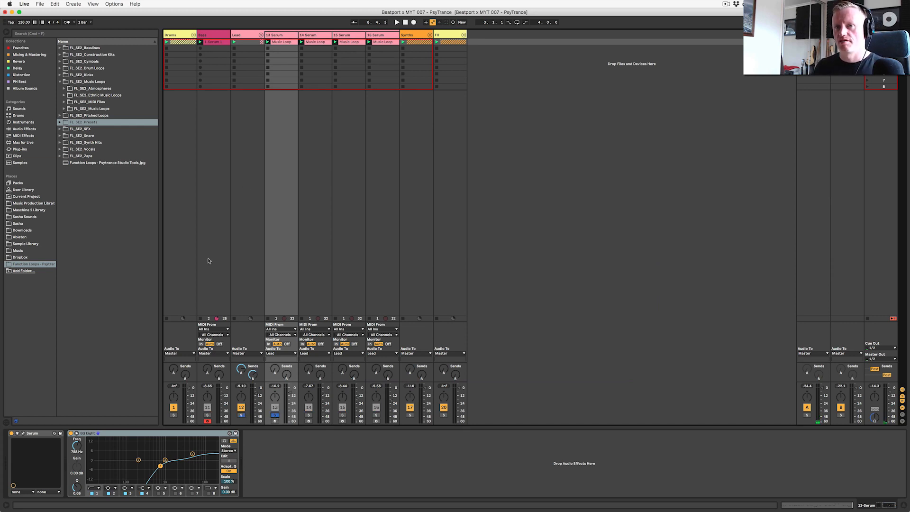
{"action": "left_click", "coordinate": [23, 433]}
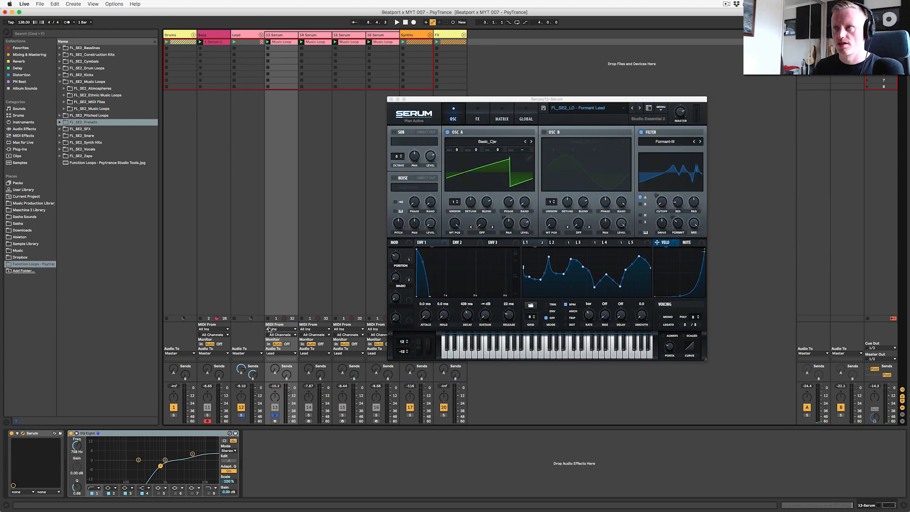
{"action": "left_click_drag", "start_coordinate": [512, 99], "coordinate": [402, 129]}
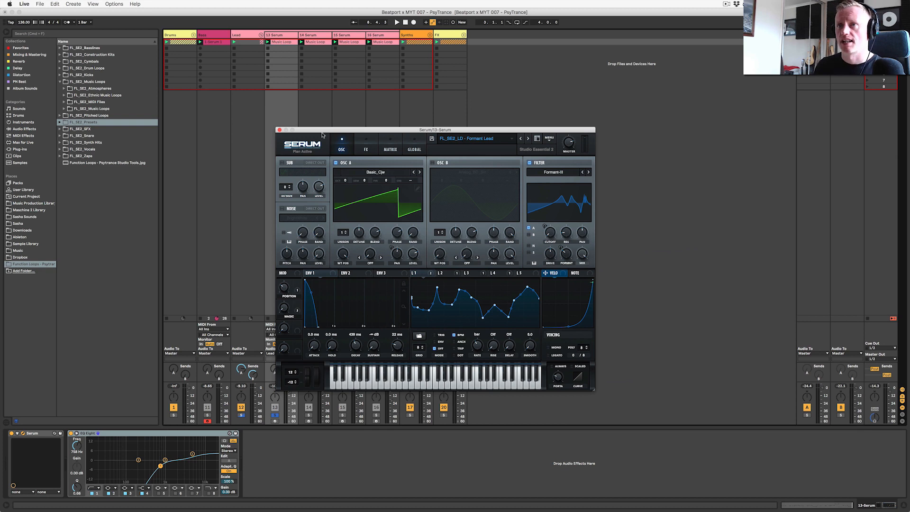
{"action": "left_click_drag", "start_coordinate": [322, 133], "coordinate": [393, 204]}
{"action": "key", "text": "space"}
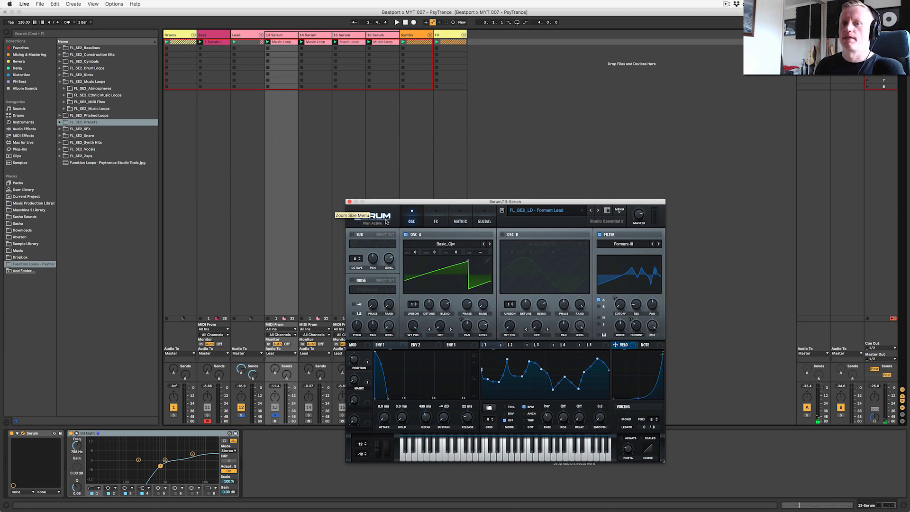
Examine the EQ Eight curve and its fourth band on the 13 Serum track, then unsolo the track
{"action": "left_click", "coordinate": [200, 433]}
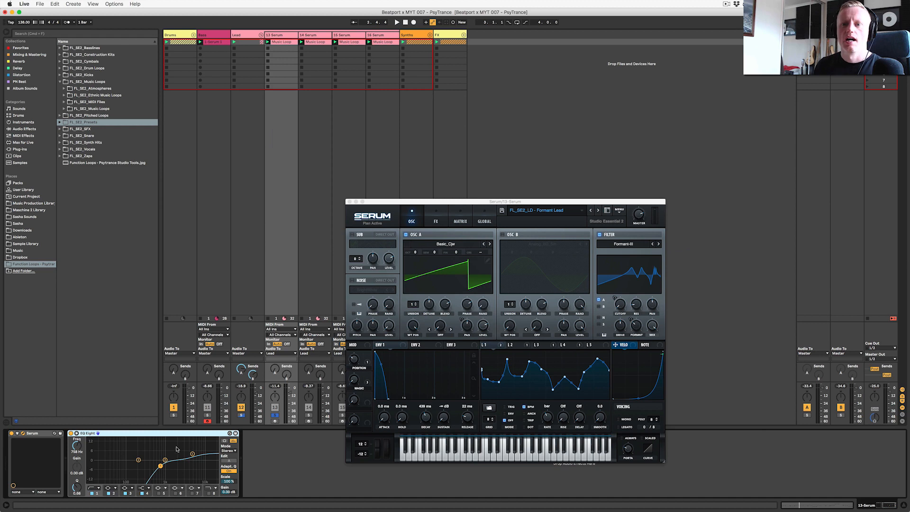
{"action": "left_click", "coordinate": [192, 455]}
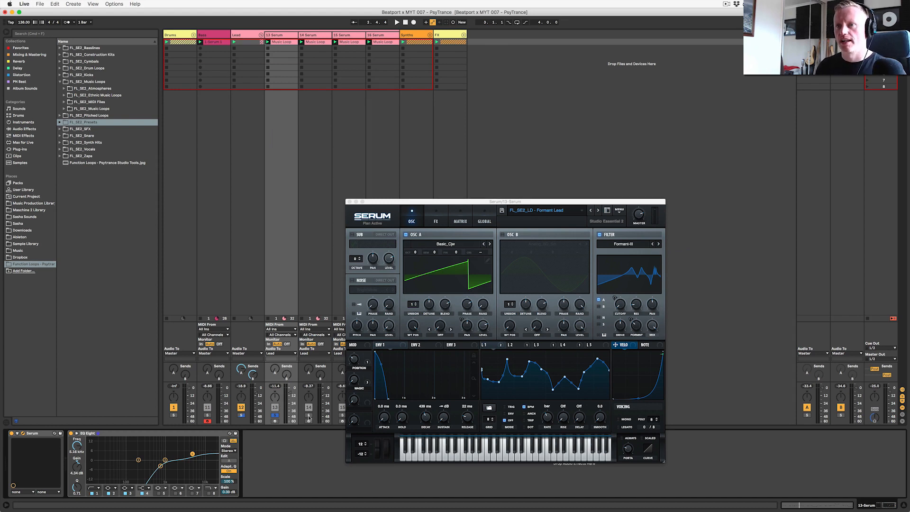
{"action": "left_click", "coordinate": [275, 415]}
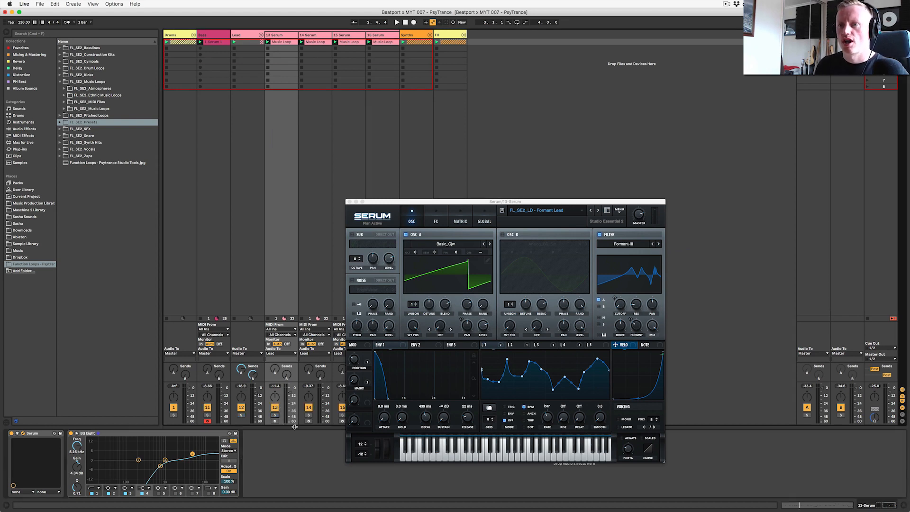
Solo the 14 Serum track and open its Serum plugin, closing the 13 Serum plugin window
{"action": "left_click", "coordinate": [312, 39]}
{"action": "left_click", "coordinate": [308, 415]}
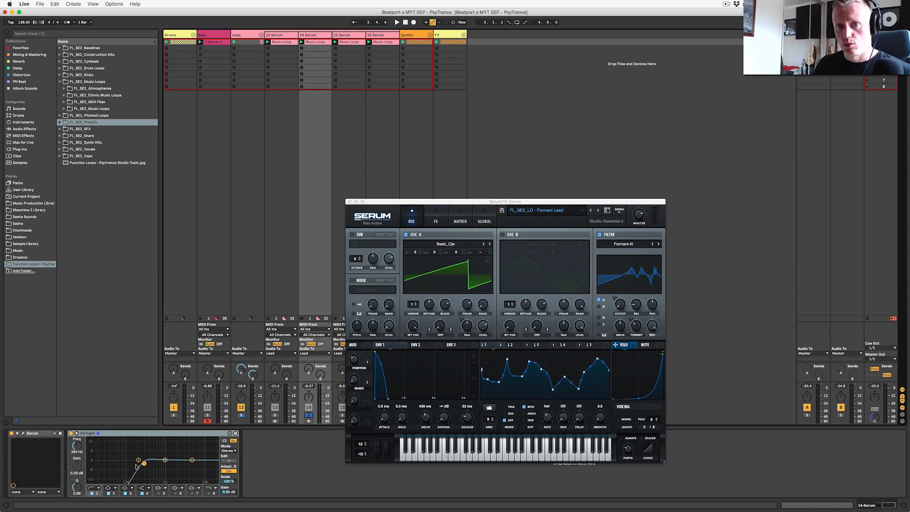
{"action": "left_click", "coordinate": [23, 434]}
{"action": "left_click", "coordinate": [403, 202]}
{"action": "left_click", "coordinate": [350, 202]}
{"action": "left_click_drag", "start_coordinate": [273, 101], "coordinate": [467, 135]}
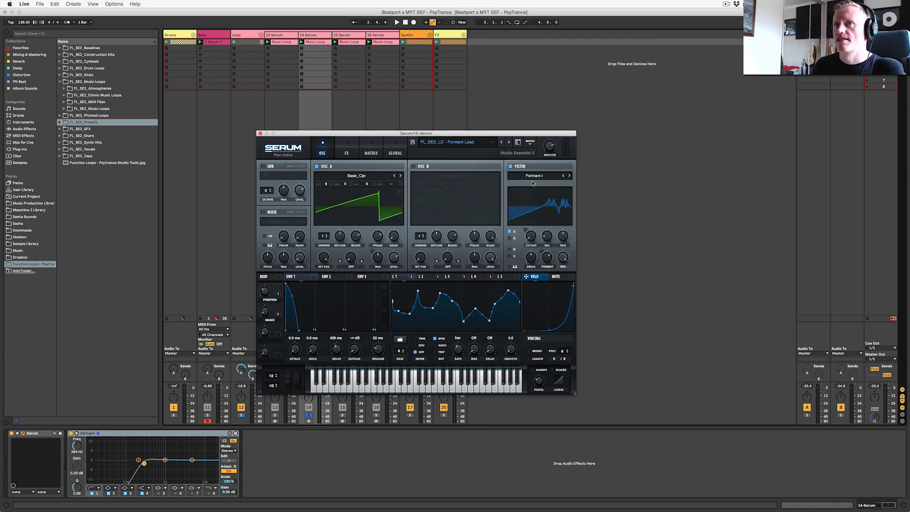
Reopen the 13 Serum plugin beside the 14 Serum one to compare their filter types, then close it
{"action": "left_click", "coordinate": [291, 37]}
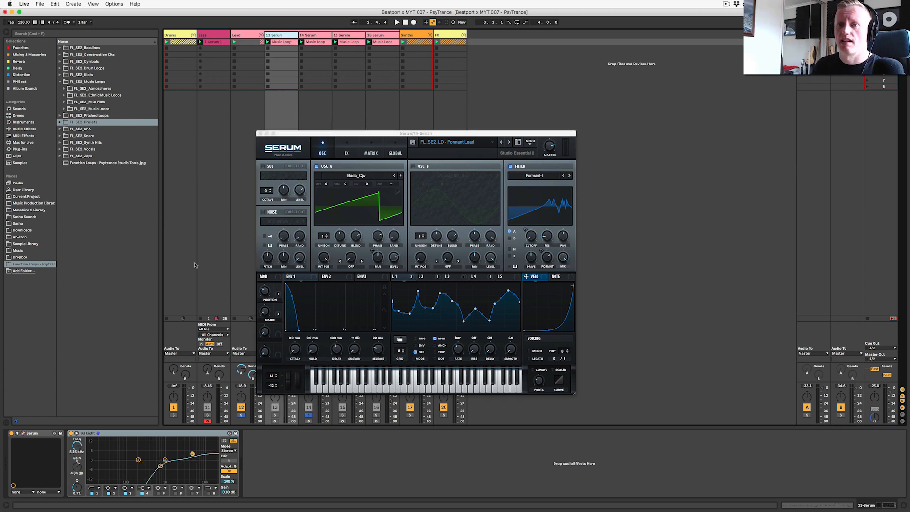
{"action": "left_click", "coordinate": [23, 435]}
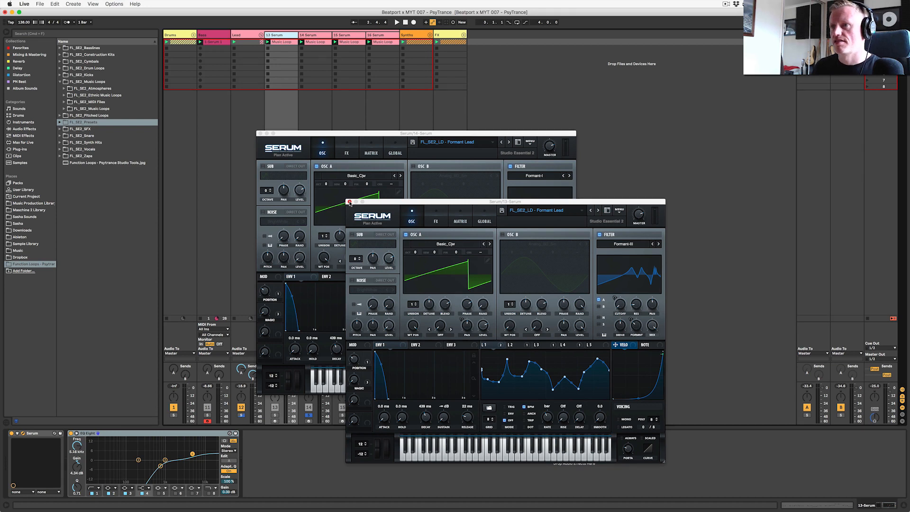
{"action": "left_click", "coordinate": [350, 202]}
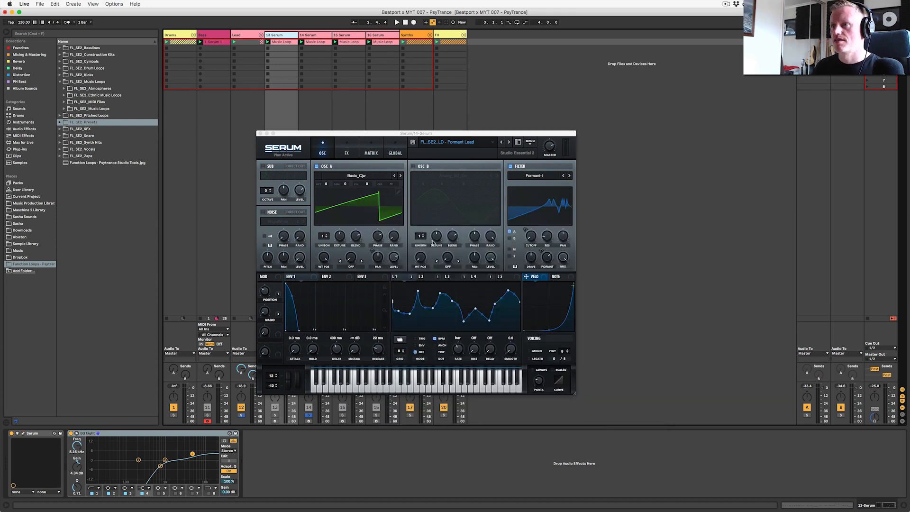
Check the formant control in the 14 Serum plugin and play the soloed layer, switching solo to the 13 and 15 Serum tracks
{"action": "left_click", "coordinate": [545, 259]}
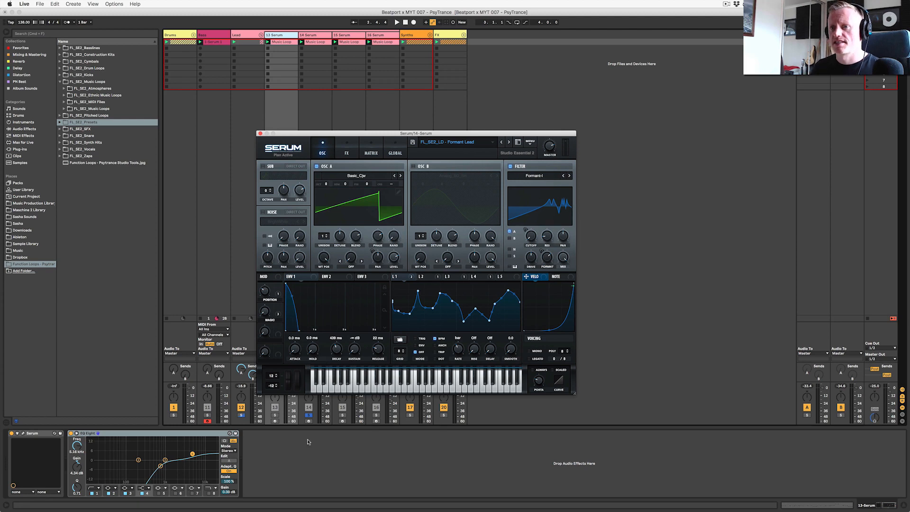
{"action": "key", "text": "space"}
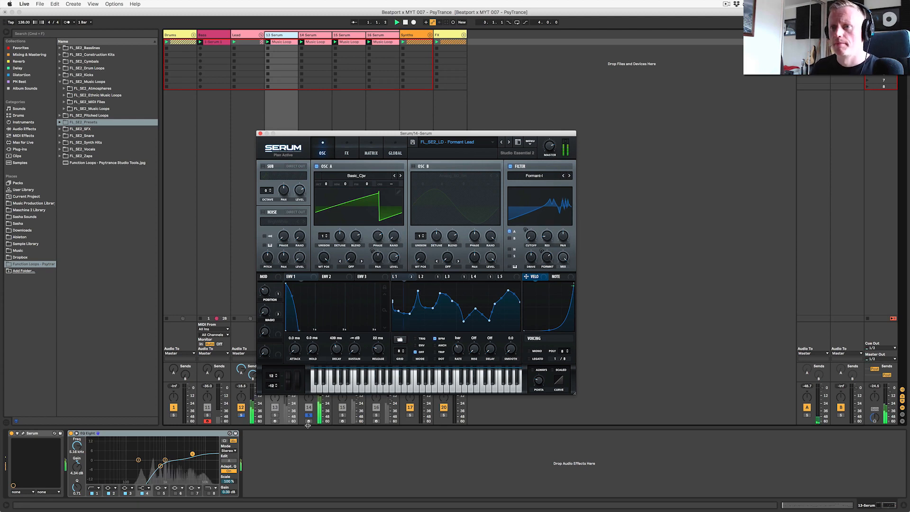
{"action": "left_click", "coordinate": [275, 415]}
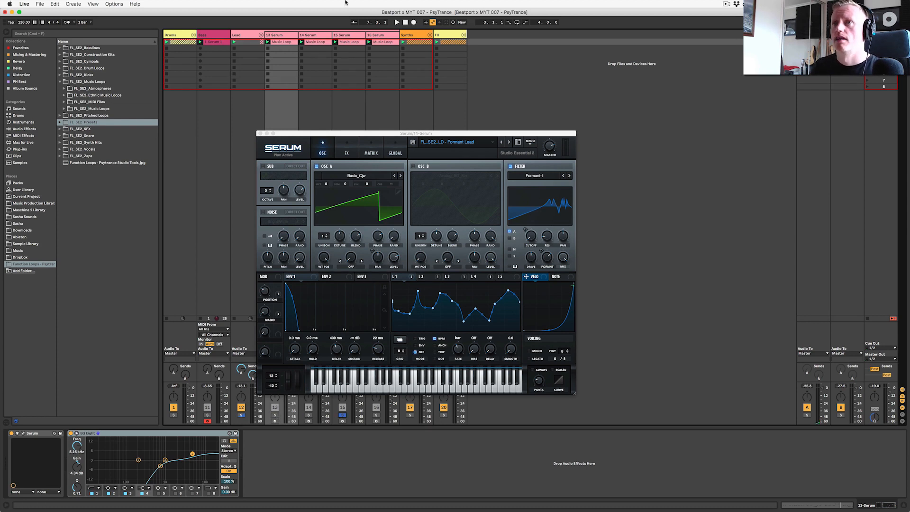
Open the 15 Serum track's Serum plugin to examine its filter type, closing the 14 Serum plugin window
{"action": "left_click", "coordinate": [350, 36]}
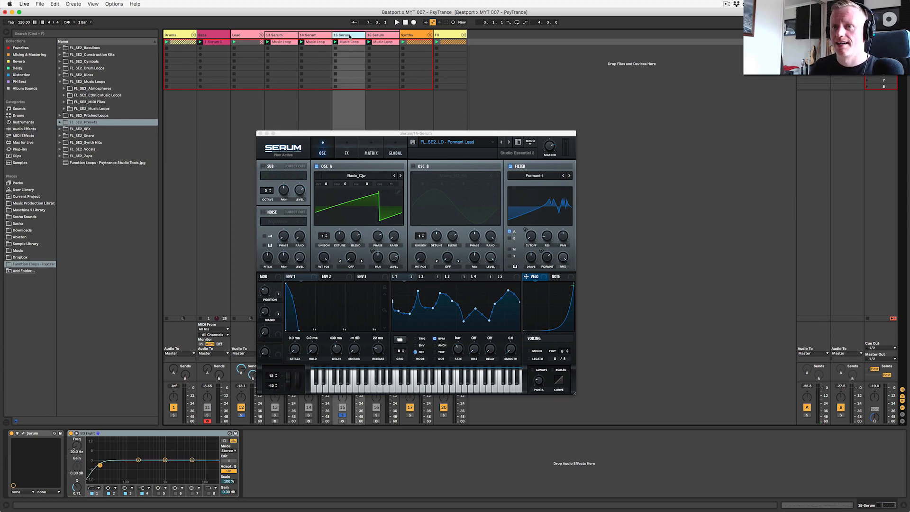
{"action": "left_click", "coordinate": [23, 433]}
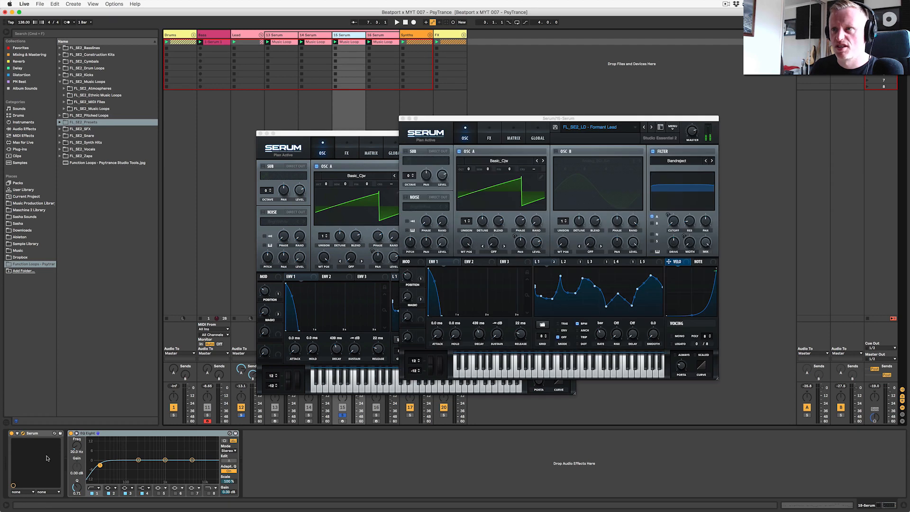
{"action": "left_click", "coordinate": [258, 133]}
{"action": "left_click", "coordinate": [566, 119]}
{"action": "left_click_drag", "start_coordinate": [566, 118], "coordinate": [447, 134]}
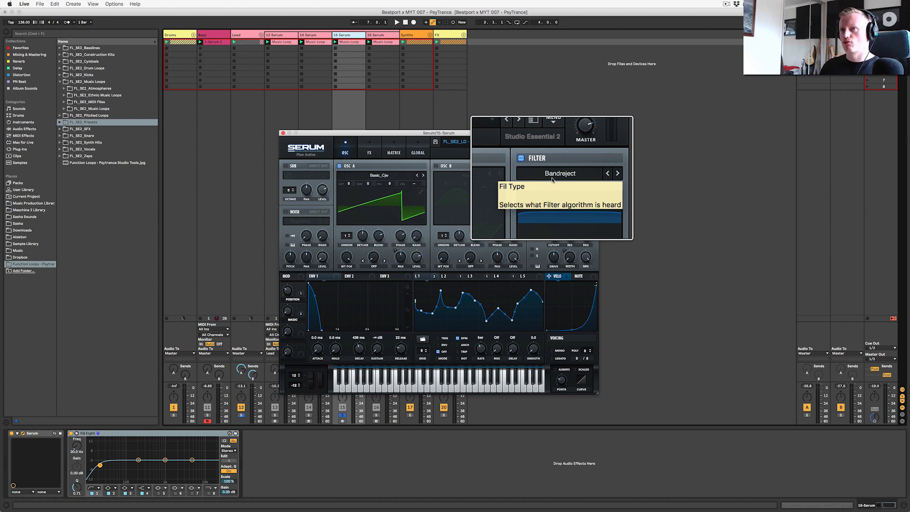
Play the soloed 15 Serum track and inspect which modulators are assigned to the filter's width control
{"action": "key", "text": "space"}
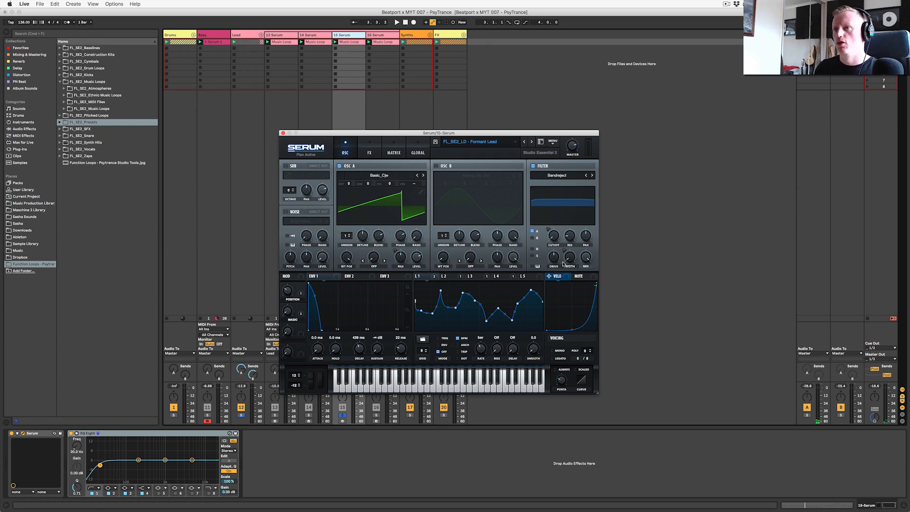
{"action": "mouse_move", "coordinate": [568, 255]}
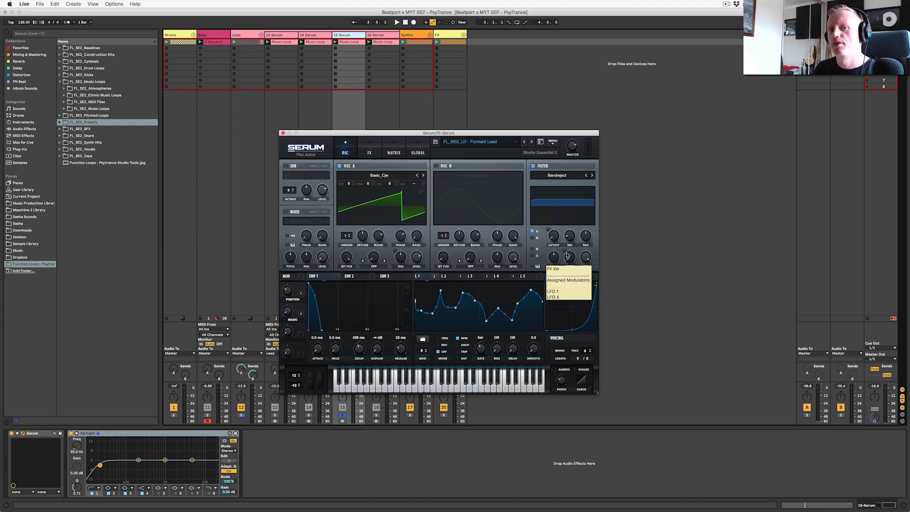
{"action": "mouse_move", "coordinate": [571, 260]}
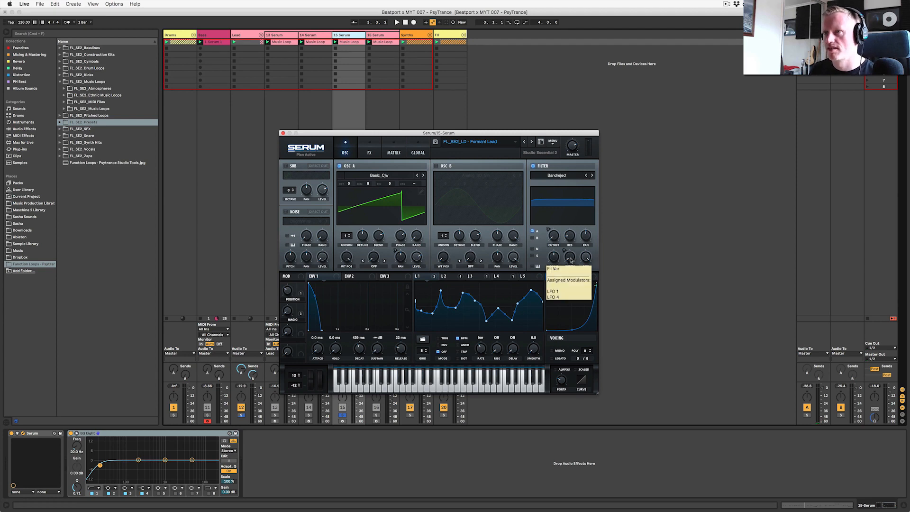
Play the 13, 14 and 15 Serum tracks soloed together, toggling the solo of 15 Serum to hear its contribution
{"action": "left_click_drag", "start_coordinate": [407, 132], "coordinate": [564, 124]}
{"action": "left_click", "coordinate": [309, 415], "text": "super"}
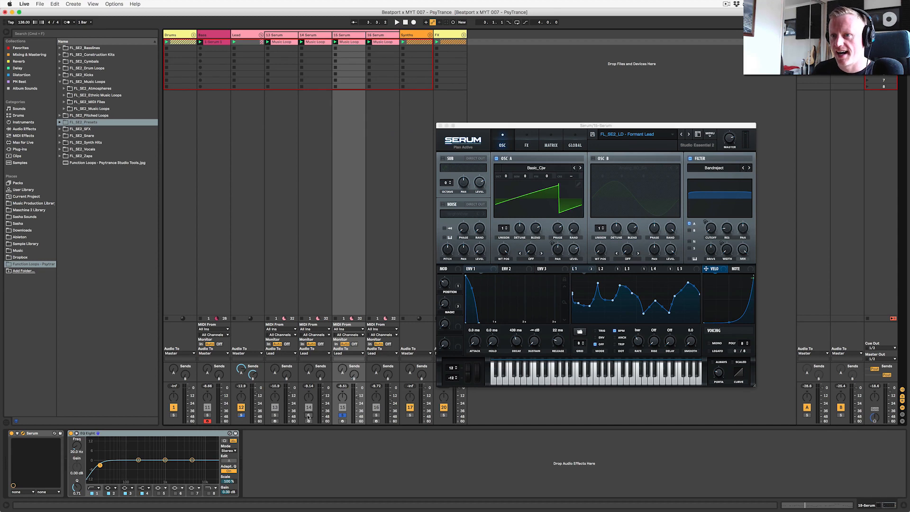
{"action": "key", "text": "space"}
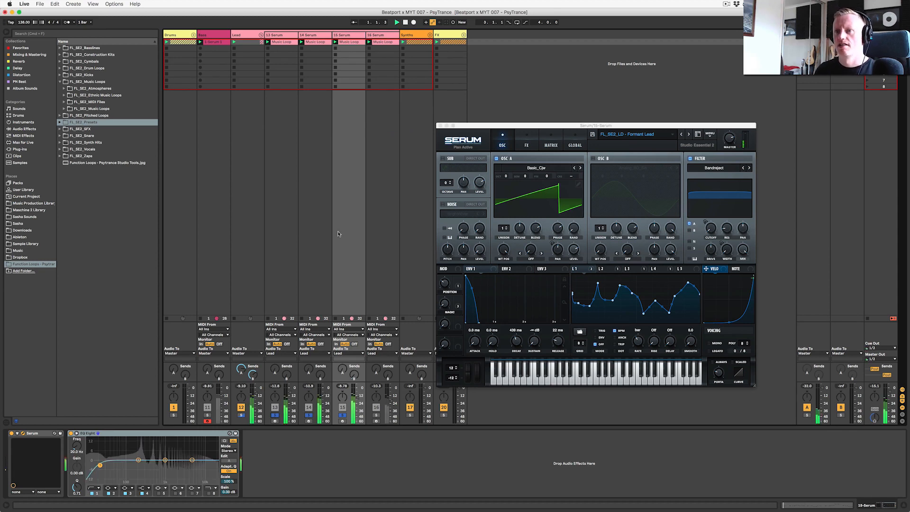
{"action": "left_click", "coordinate": [342, 415]}
{"action": "left_click", "coordinate": [342, 415]}
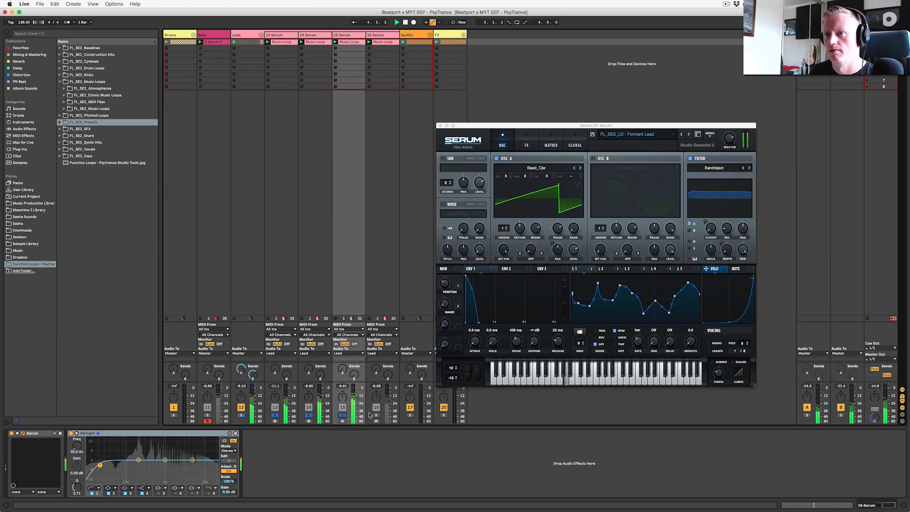
Clear the solos on the 13, 14 and 15 Serum tracks and solo the 16 Serum track
{"action": "left_click", "coordinate": [339, 415]}
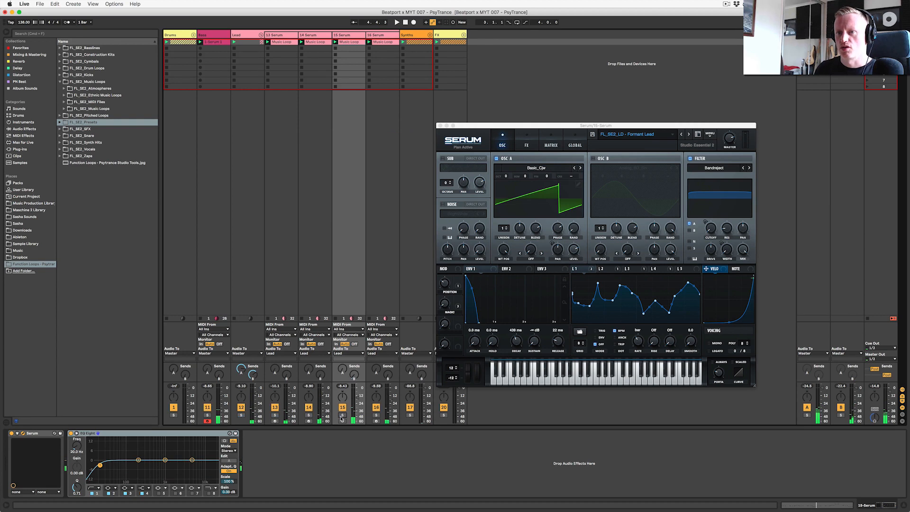
{"action": "left_click", "coordinate": [374, 416]}
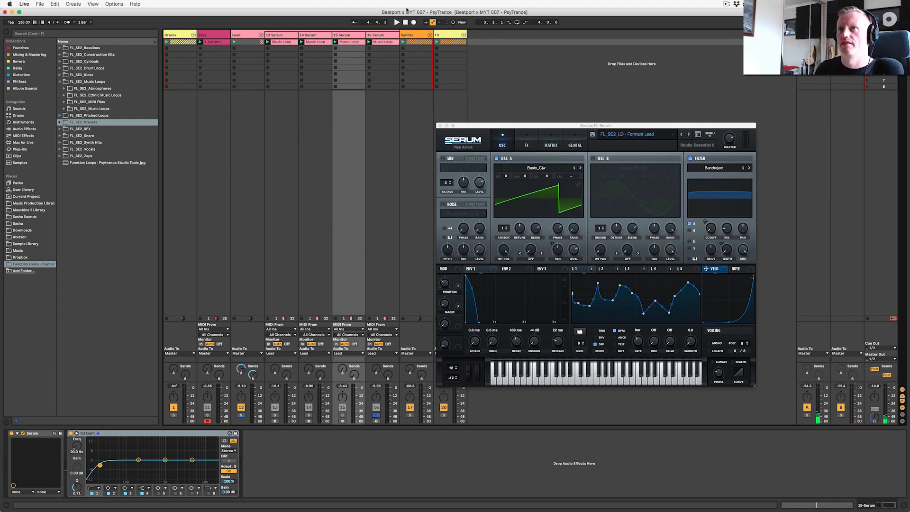
Examine the 16 Serum track's EQ Eight curve and its Serum preset, then close the open Serum plugin windows
{"action": "left_click", "coordinate": [395, 35]}
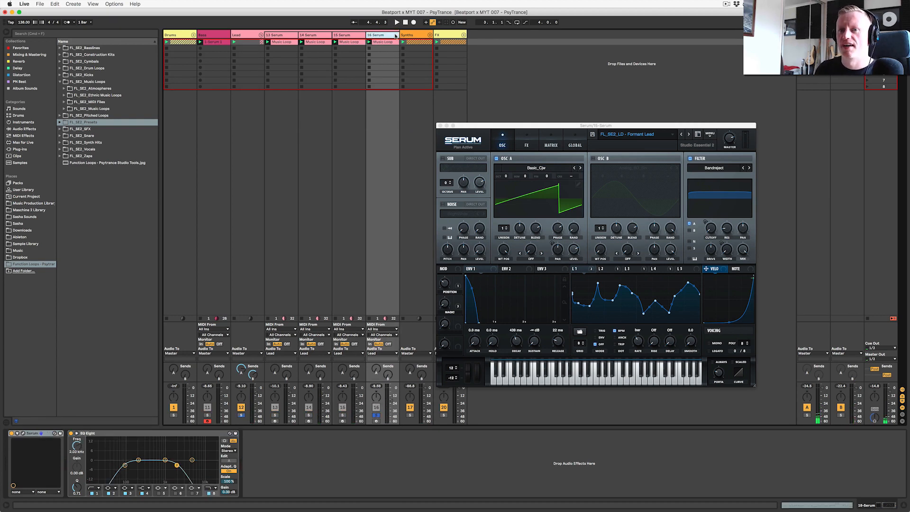
{"action": "left_click", "coordinate": [138, 434]}
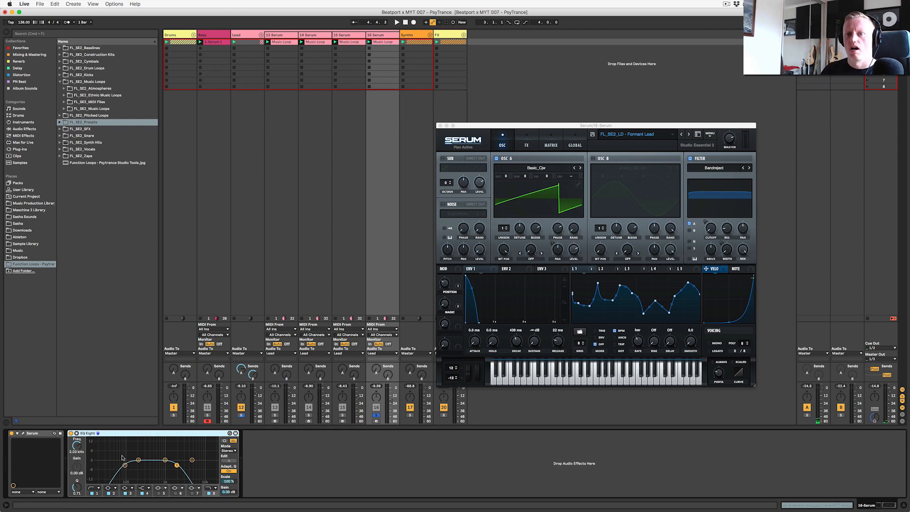
{"action": "left_click", "coordinate": [22, 433]}
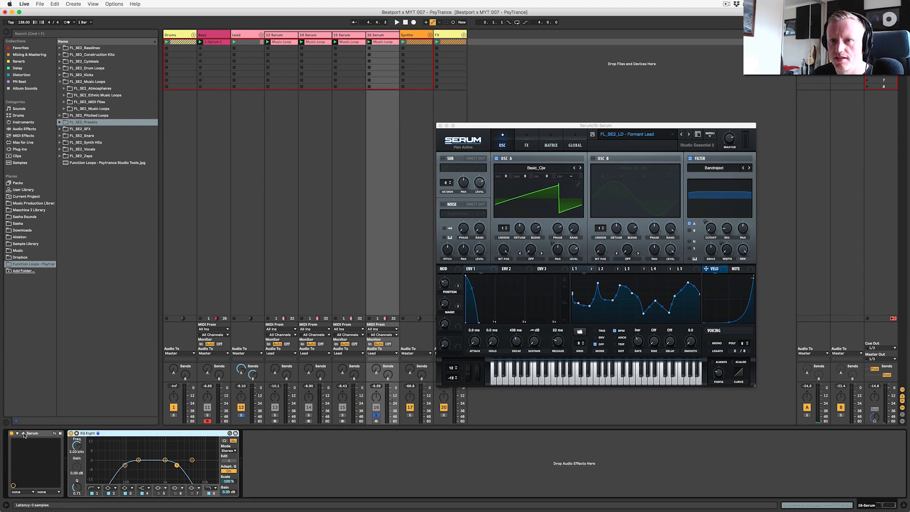
{"action": "left_click_drag", "start_coordinate": [578, 128], "coordinate": [692, 101]}
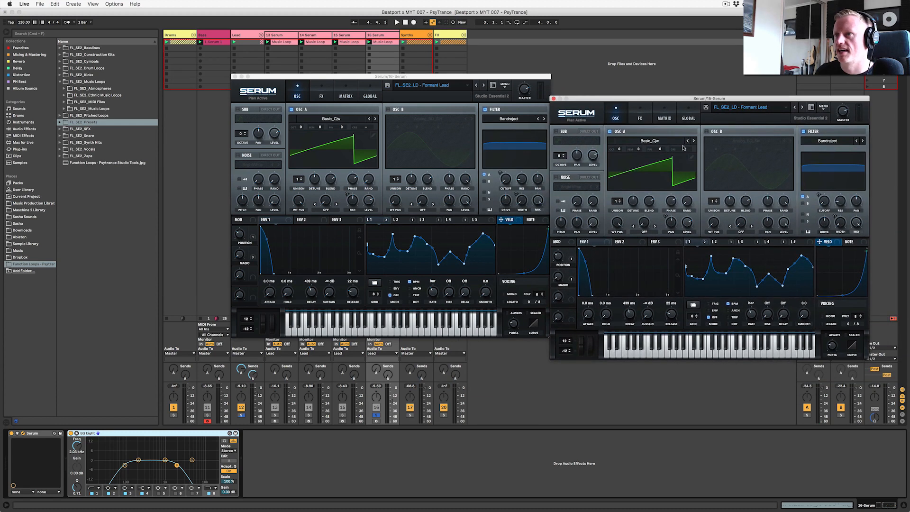
{"action": "left_click", "coordinate": [553, 99]}
{"action": "left_click", "coordinate": [234, 77]}
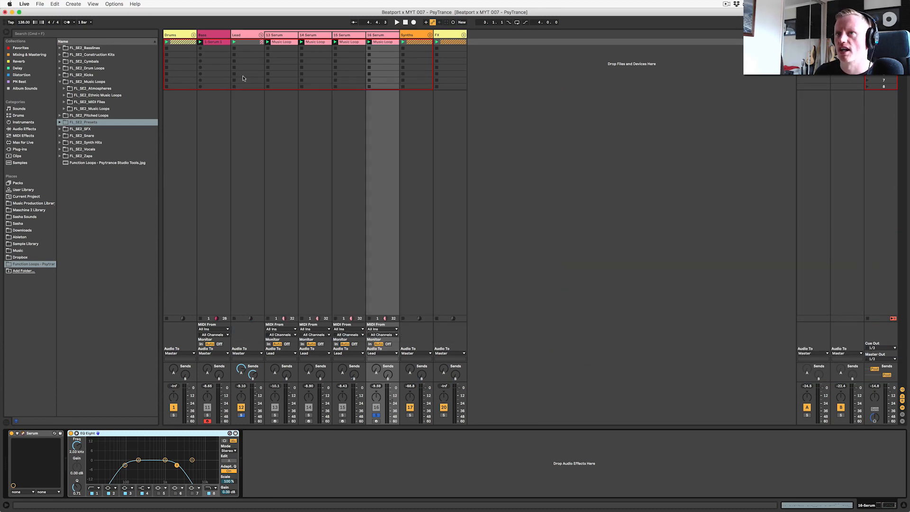
Open the 16 Serum track's Music Loop clip, unfold its note editor and compare the notes with the 15 Serum clip
{"action": "double_click", "coordinate": [378, 41]}
{"action": "left_click", "coordinate": [324, 378]}
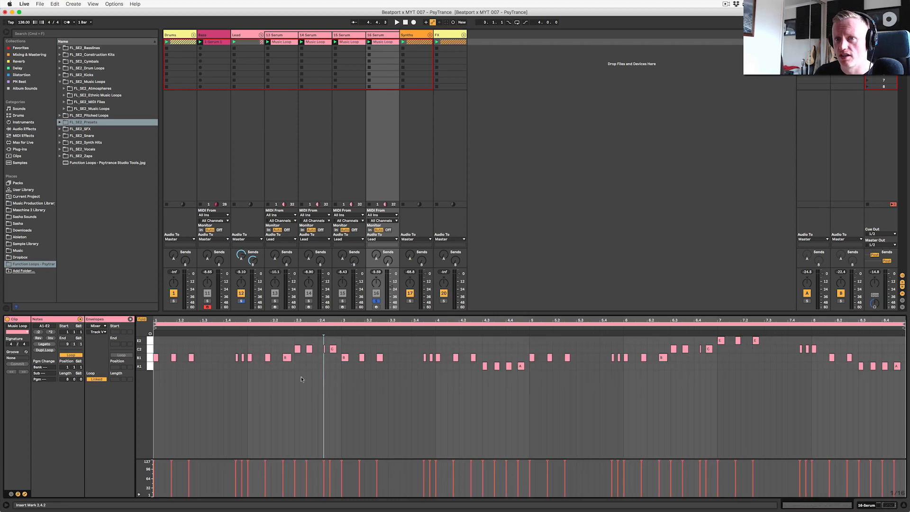
{"action": "left_click", "coordinate": [142, 318]}
{"action": "scroll", "coordinate": [193, 374], "scroll_direction": "down", "scroll_amount": 5}
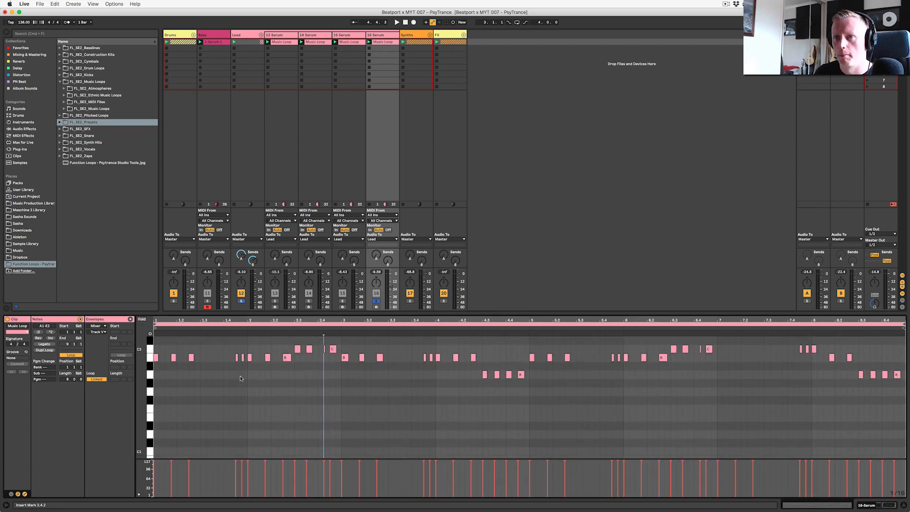
{"action": "left_click", "coordinate": [355, 42]}
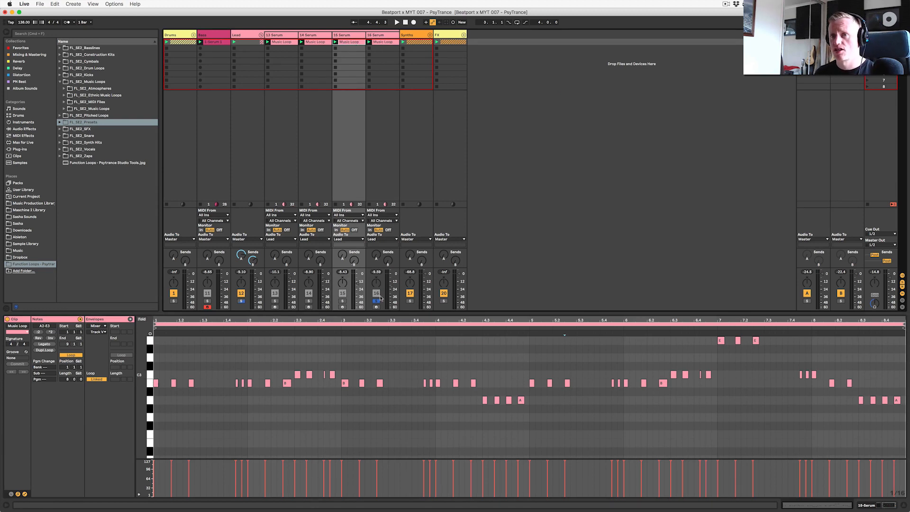
{"action": "key", "text": "space"}
{"action": "left_click", "coordinate": [382, 161]}
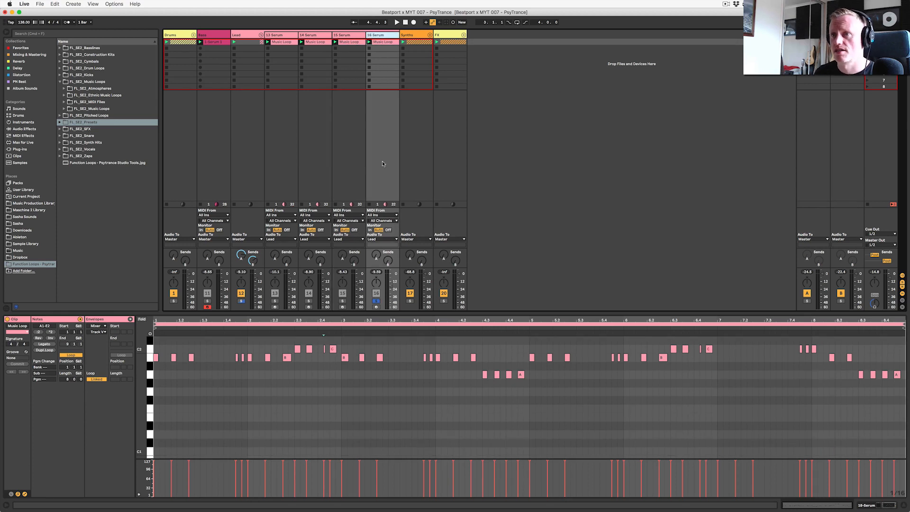
Play the 16 Serum track while adding solos on 15, 14 and 13 Serum, and finish by clearing all four solos
{"action": "left_click", "coordinate": [341, 301]}
{"action": "left_click", "coordinate": [309, 302]}
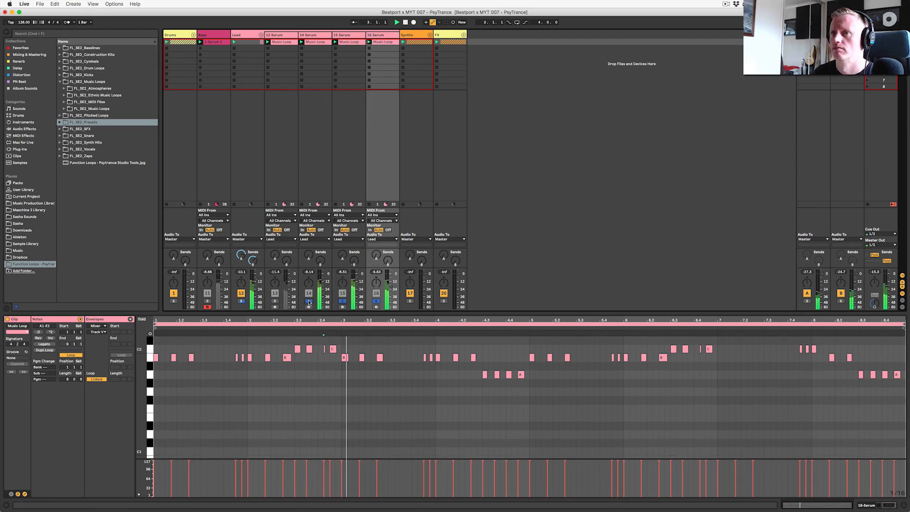
{"action": "left_click", "coordinate": [274, 301]}
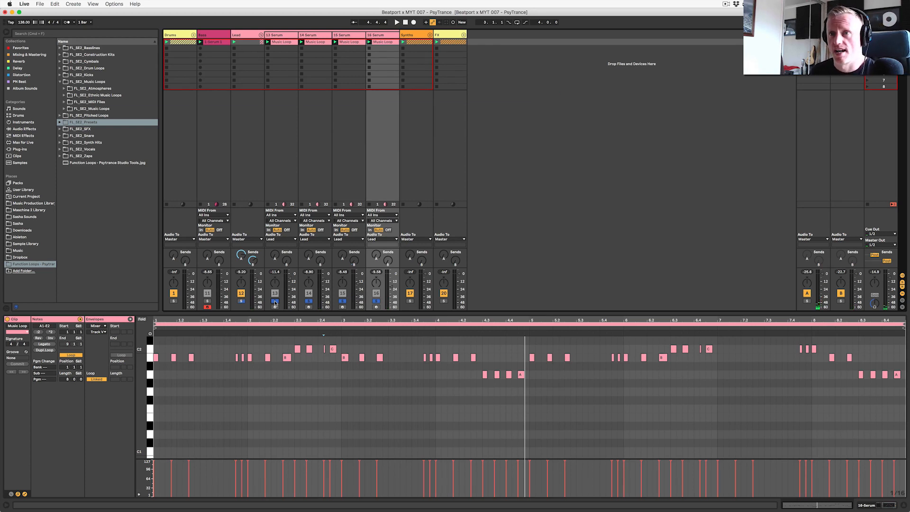
{"action": "left_click", "coordinate": [274, 302]}
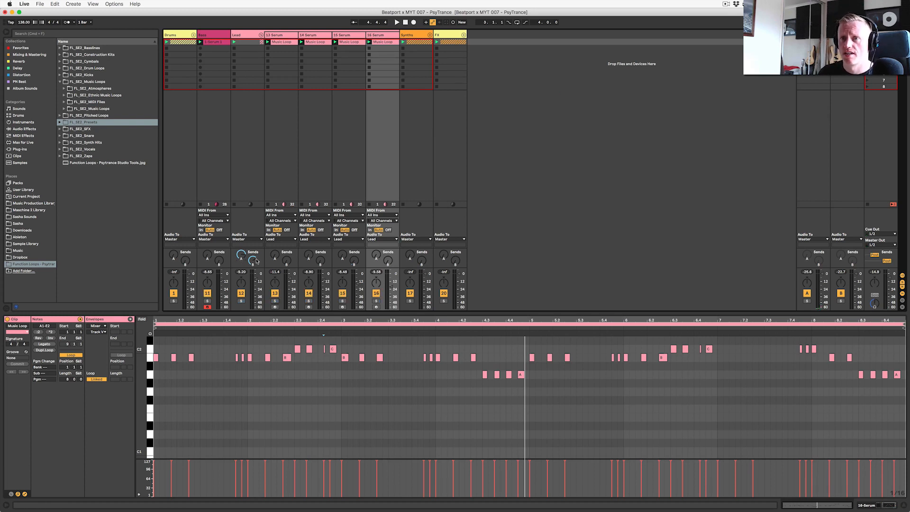
Examine the Echo on return track B and the Lead group's EQ Eight and Glue Compressor
{"action": "double_click", "coordinate": [843, 35]}
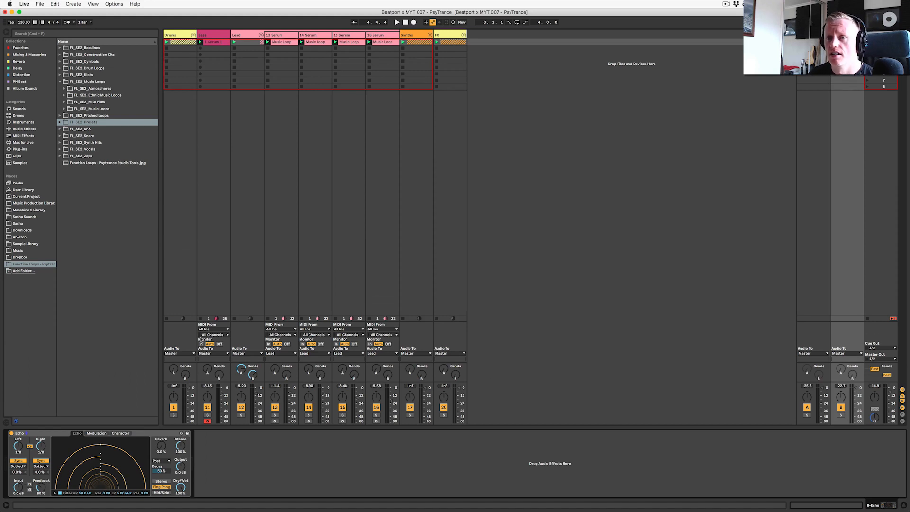
{"action": "left_click", "coordinate": [245, 35]}
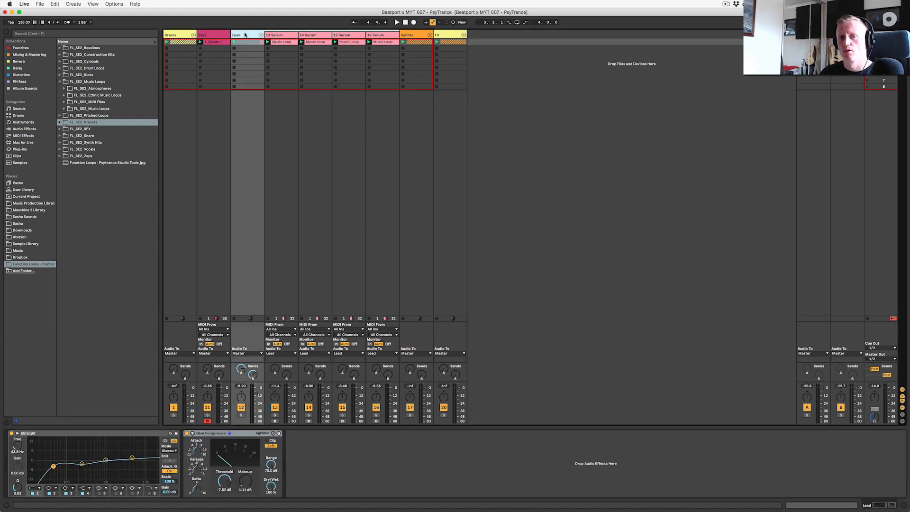
Solo the Lead, Bass and Drums tracks together, play the combination, and clear the solos
{"action": "left_click", "coordinate": [242, 416]}
{"action": "left_click", "coordinate": [207, 408]}
{"action": "left_click", "coordinate": [207, 415], "text": "super"}
{"action": "left_click", "coordinate": [174, 415], "text": "super"}
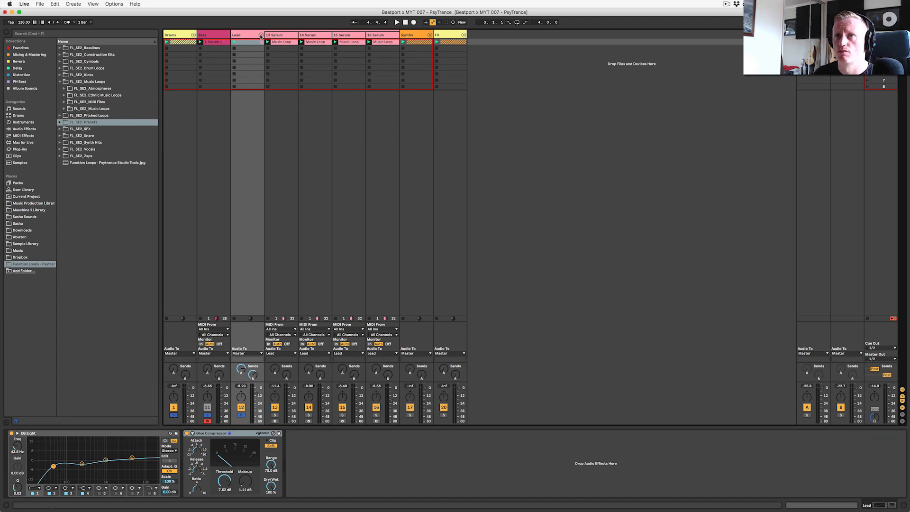
{"action": "key", "text": "space"}
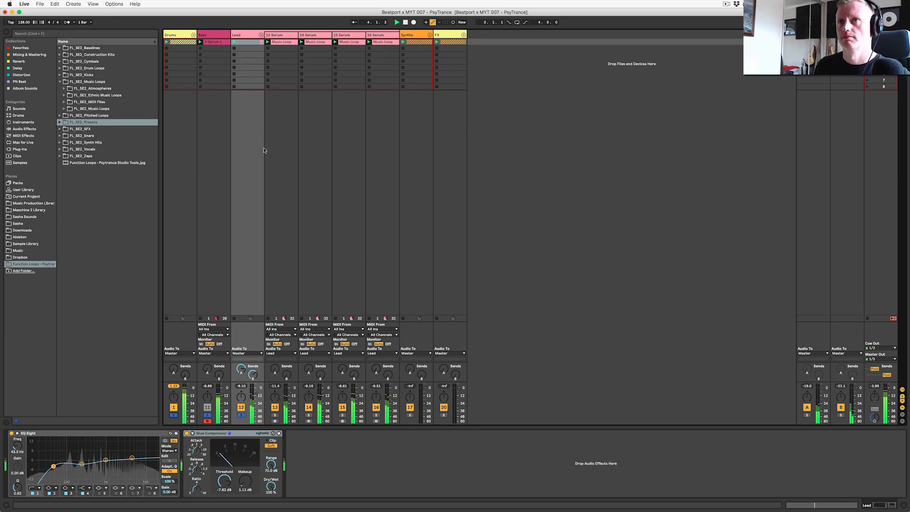
{"action": "key", "text": "space"}
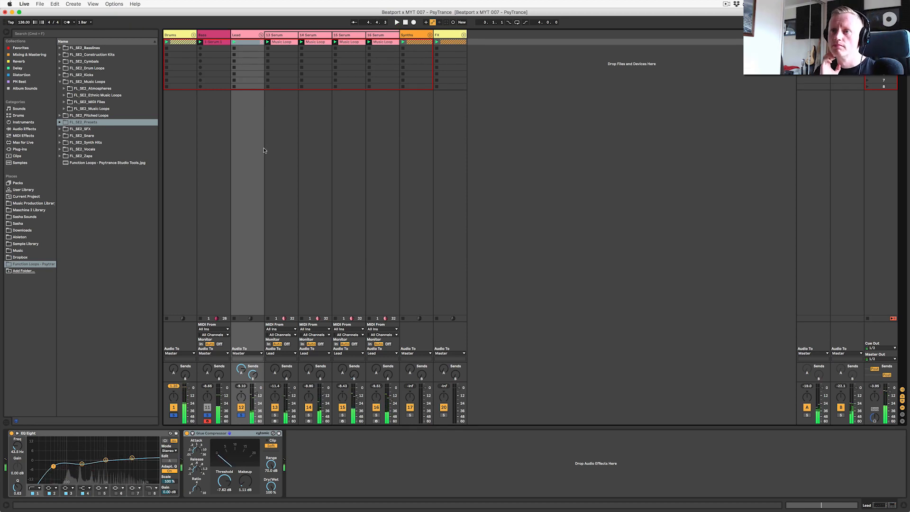
{"action": "left_click", "coordinate": [241, 415]}
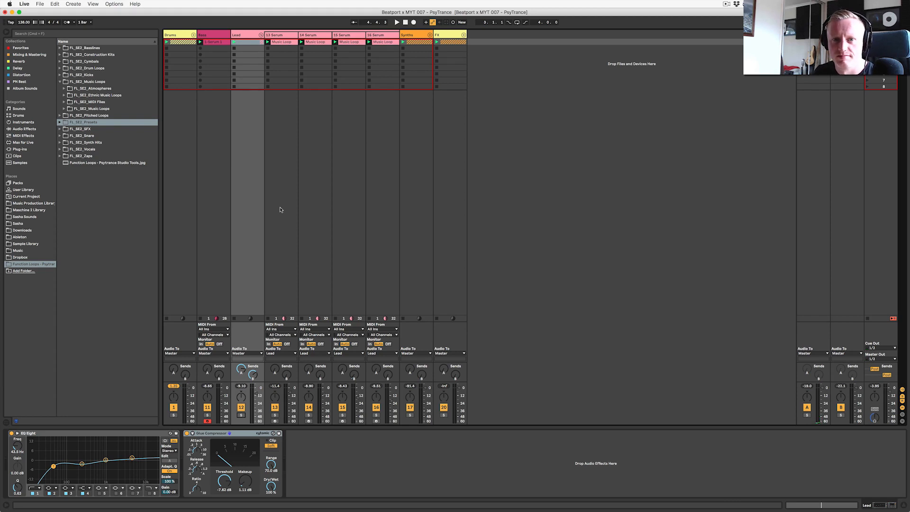
Solo the Synths group and unfold it to show its tracks
{"action": "left_click", "coordinate": [416, 37]}
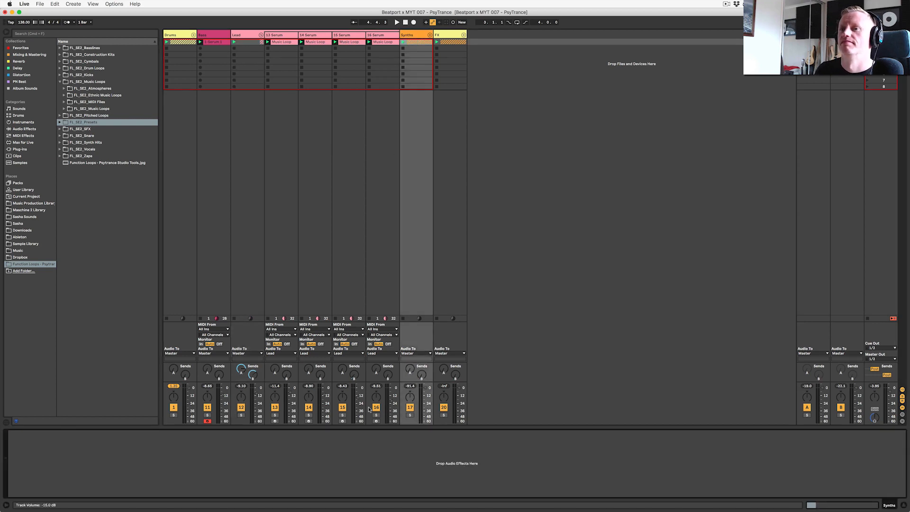
{"action": "left_click", "coordinate": [409, 415]}
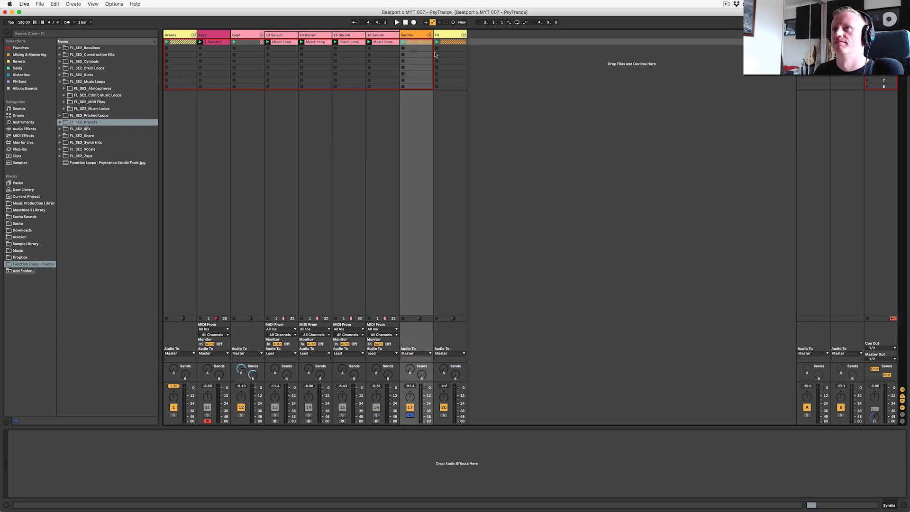
{"action": "left_click", "coordinate": [430, 35]}
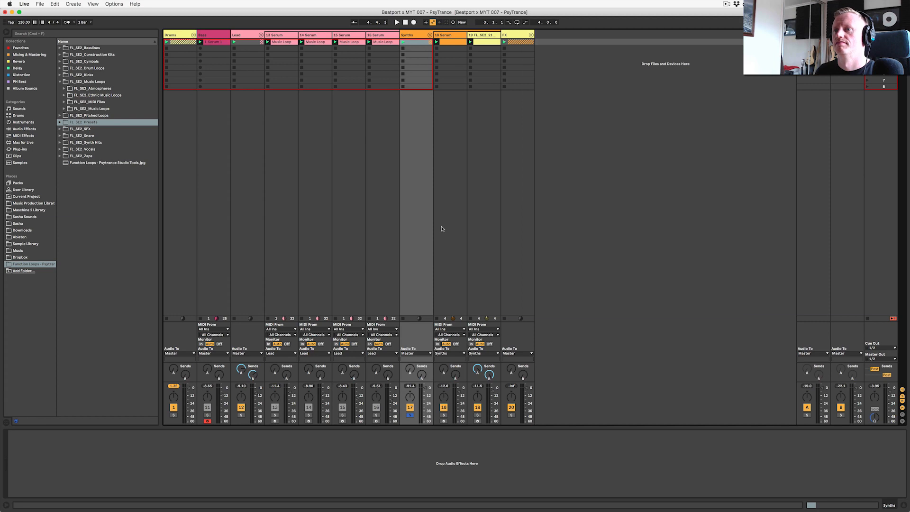
Examine the device chains of the 18 Serum track and the synth hit track in the Synths group
{"action": "left_click", "coordinate": [456, 38]}
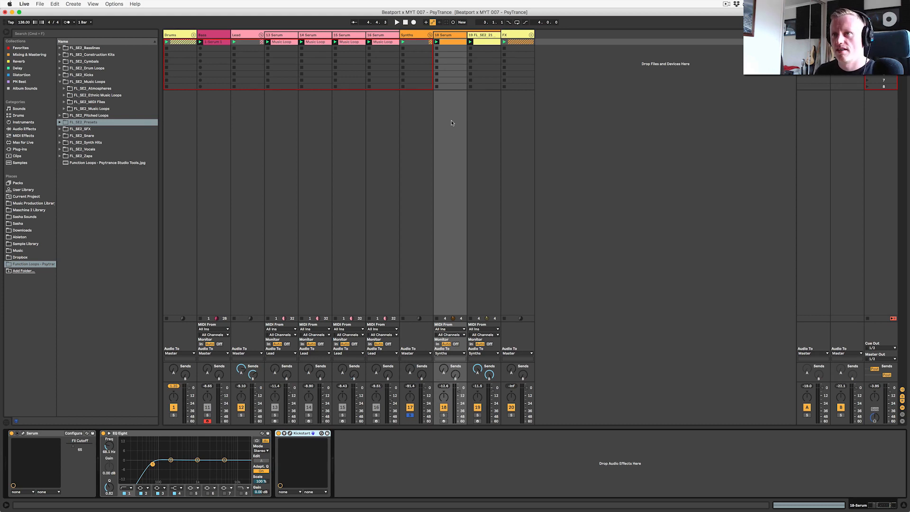
{"action": "left_click", "coordinate": [470, 37]}
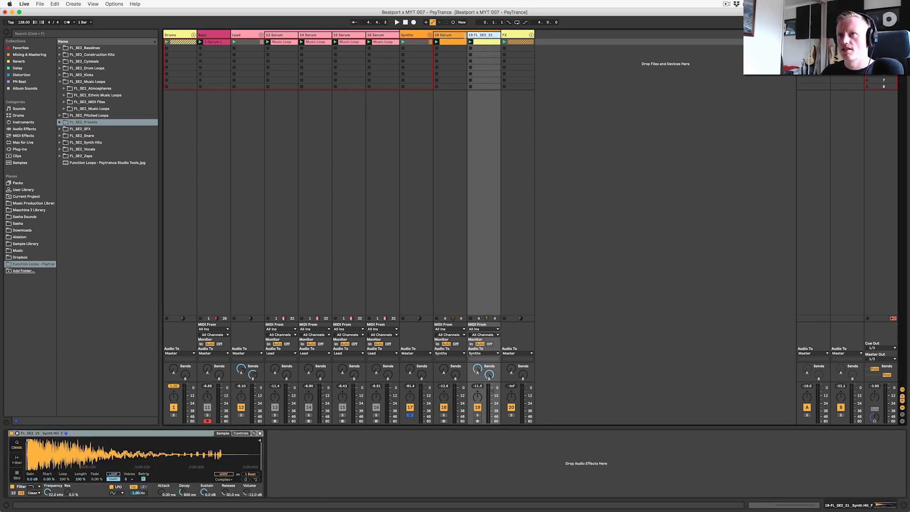
{"action": "left_click", "coordinate": [458, 37]}
{"action": "left_click", "coordinate": [475, 37]}
{"action": "left_click", "coordinate": [460, 38]}
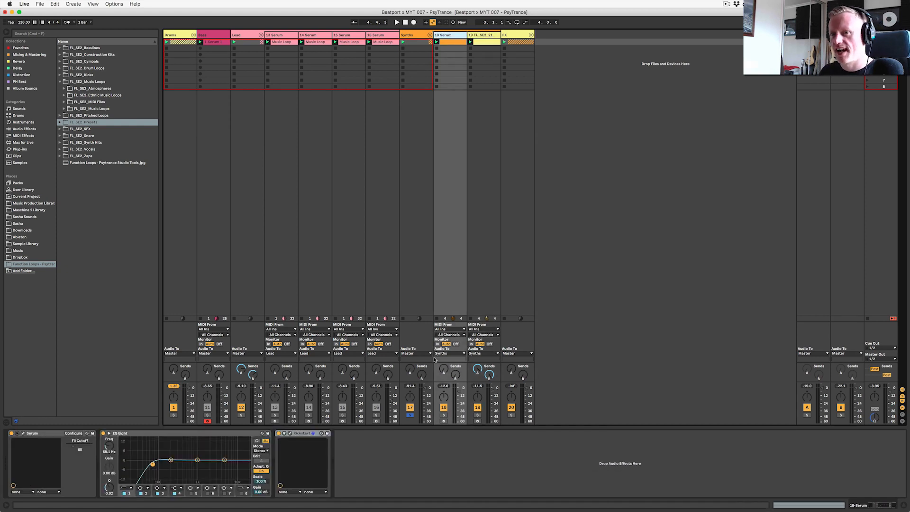
Open the 18 Serum track's Serum plugin to examine its preset, and move the window clear of the mixer
{"action": "left_click", "coordinate": [23, 433]}
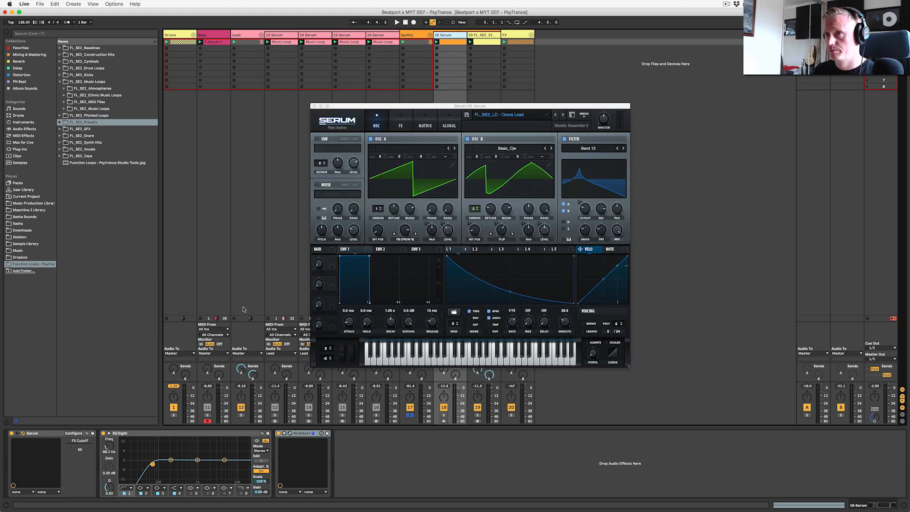
{"action": "left_click", "coordinate": [467, 107]}
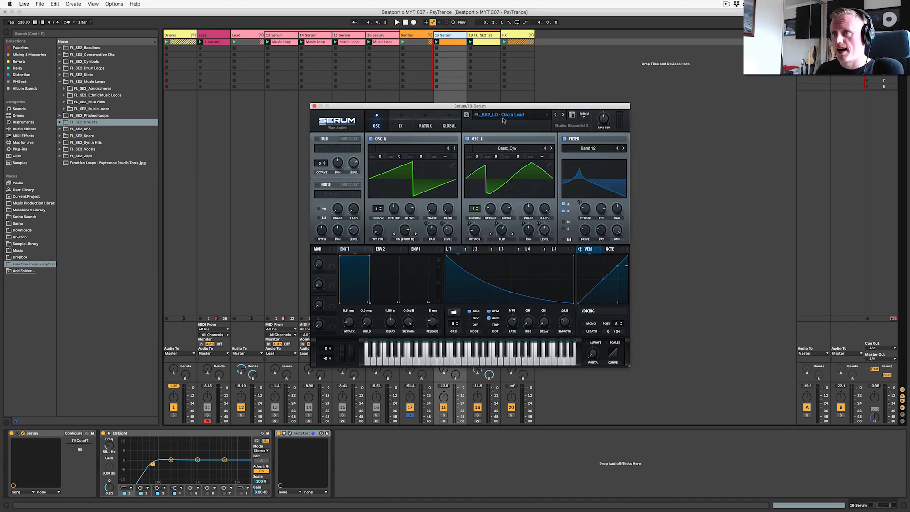
{"action": "left_click_drag", "start_coordinate": [438, 107], "coordinate": [645, 100]}
Solo the 18 Serum track and play it while sweeping Serum's Fil Cutoff parameter
{"action": "left_click", "coordinate": [446, 416]}
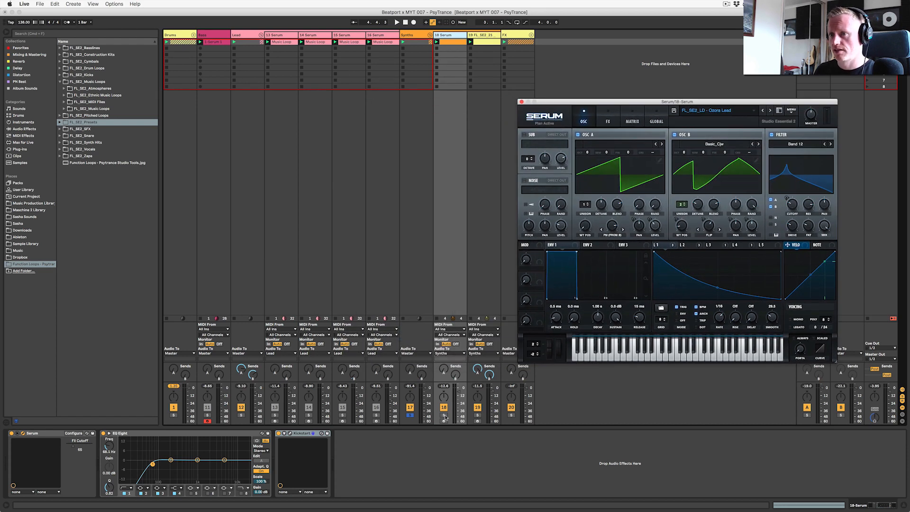
{"action": "left_click", "coordinate": [409, 415]}
{"action": "key", "text": "space"}
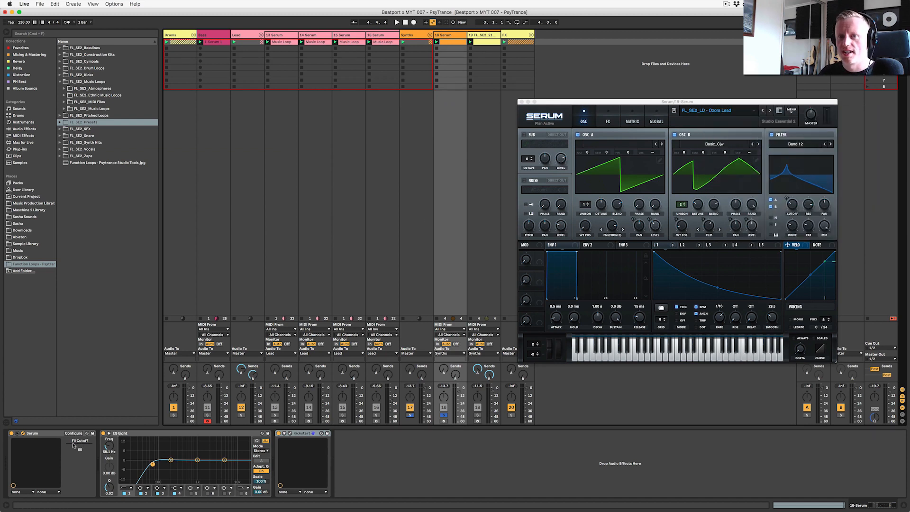
{"action": "mouse_move", "coordinate": [76, 448]}
{"action": "left_mouse_down"}
{"action": "mouse_move", "coordinate": [76, 428]}
{"action": "mouse_move", "coordinate": [80, 446]}
{"action": "left_mouse_up"}
{"action": "key", "text": "space"}
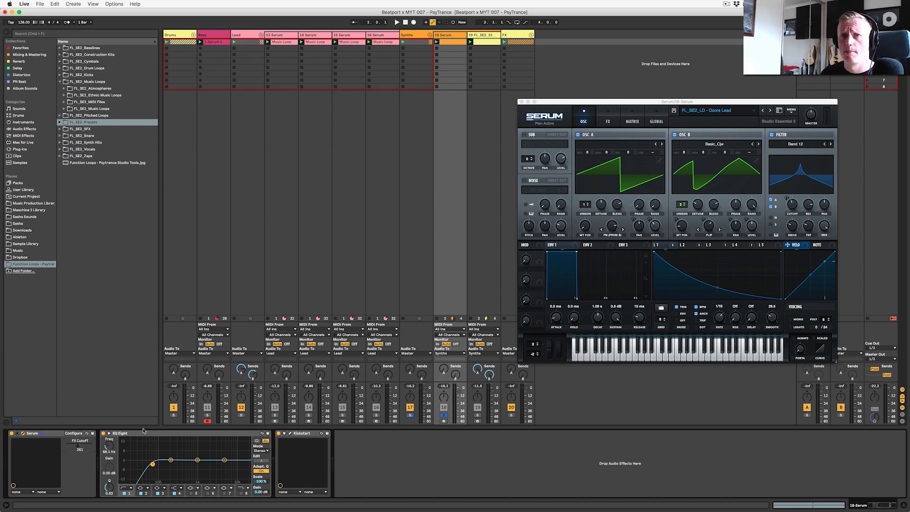
Add a Max for Live LFO to the 18 Serum track after Kickstart and map it to Serum's Fil Cutoff
{"action": "left_click", "coordinate": [24, 143]}
{"action": "left_click_drag", "start_coordinate": [80, 205], "coordinate": [366, 485]}
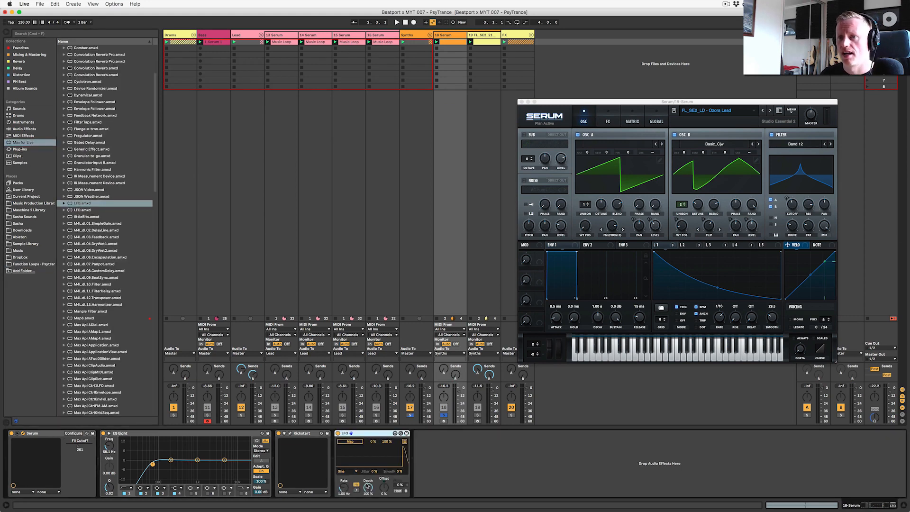
{"action": "left_click", "coordinate": [349, 441]}
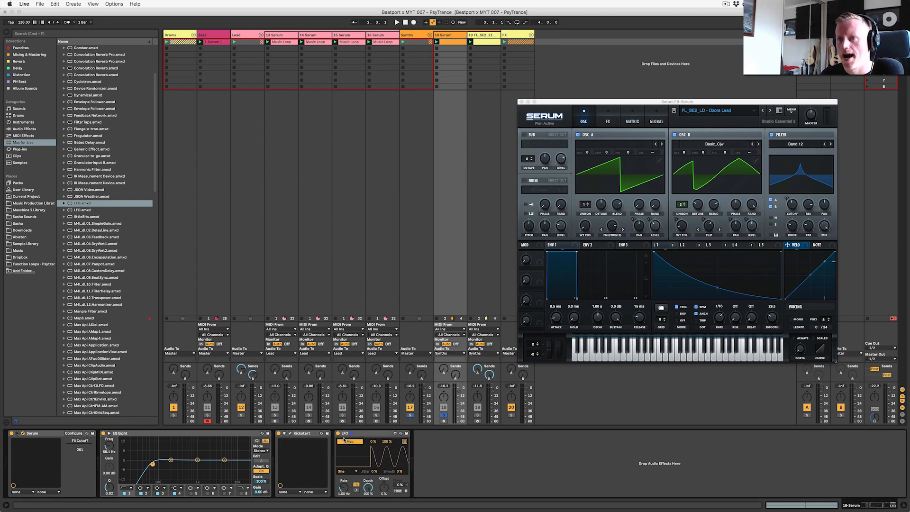
{"action": "left_click", "coordinate": [77, 447]}
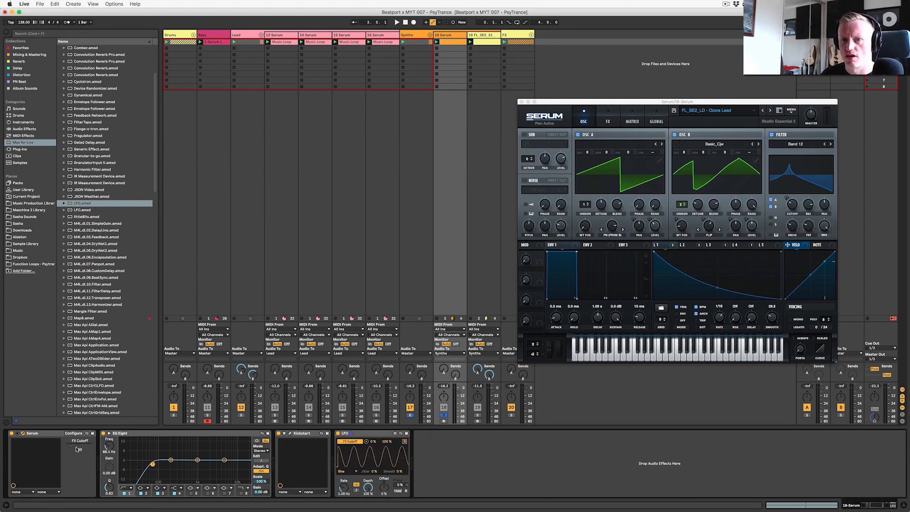
Sync the LFO to tempo with a rate of 4, set depth to 70.8% and offset to 27%, and play the modulated lead
{"action": "left_click", "coordinate": [356, 490]}
{"action": "left_click_drag", "start_coordinate": [344, 487], "coordinate": [344, 494]}
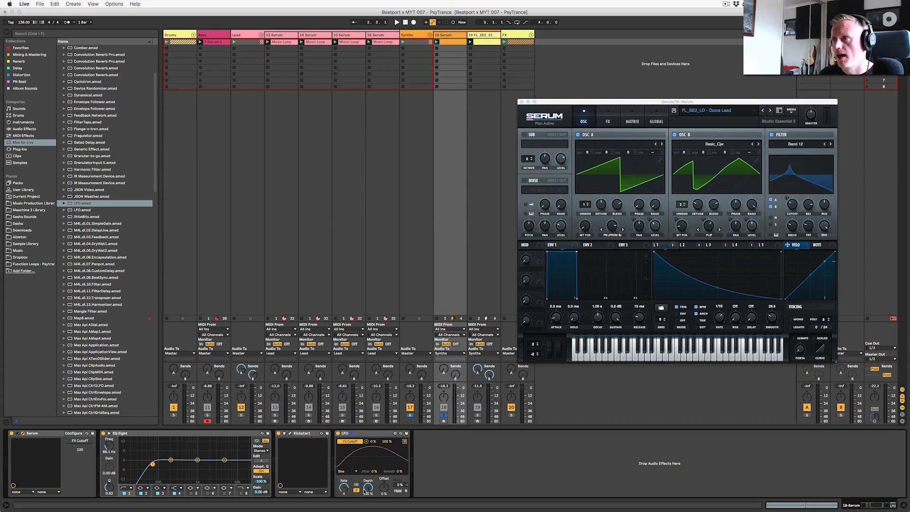
{"action": "left_click_drag", "start_coordinate": [369, 492], "coordinate": [369, 498]}
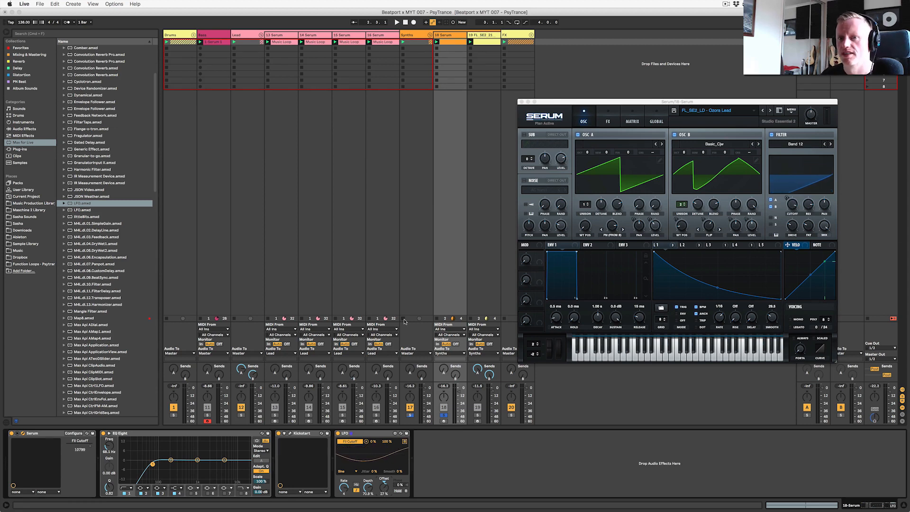
{"action": "key", "text": "space"}
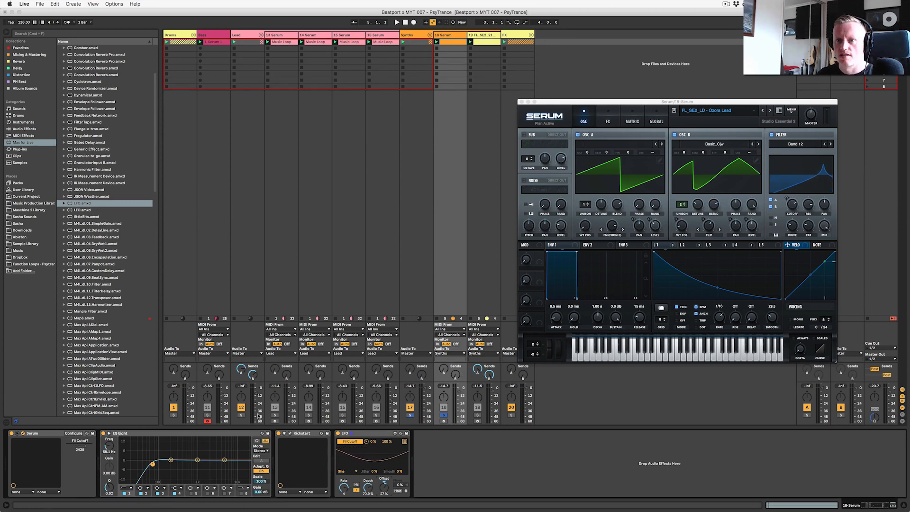
Solo the Drums group alongside 18 Serum, play them together, and set the 18 Serum track volume to -3.0 dB
{"action": "left_click", "coordinate": [174, 416]}
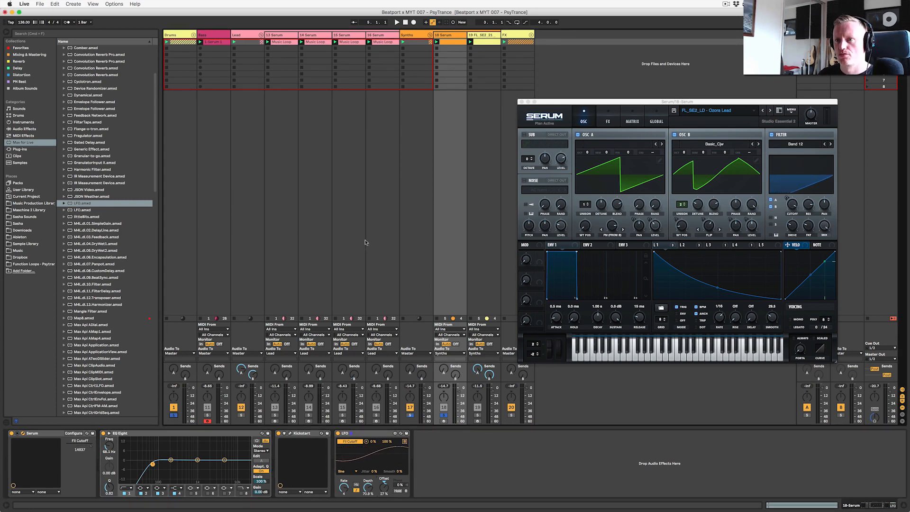
{"action": "key", "text": "space"}
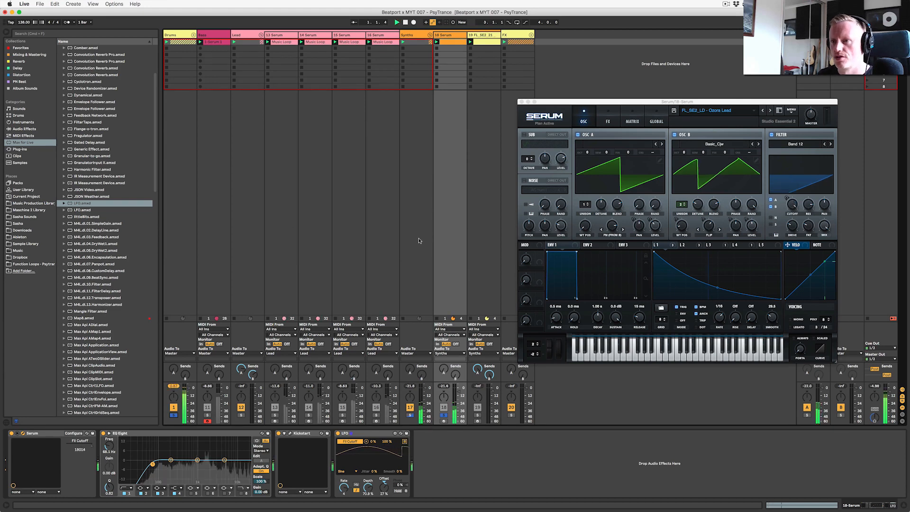
{"action": "left_click_drag", "start_coordinate": [457, 390], "coordinate": [457, 389]}
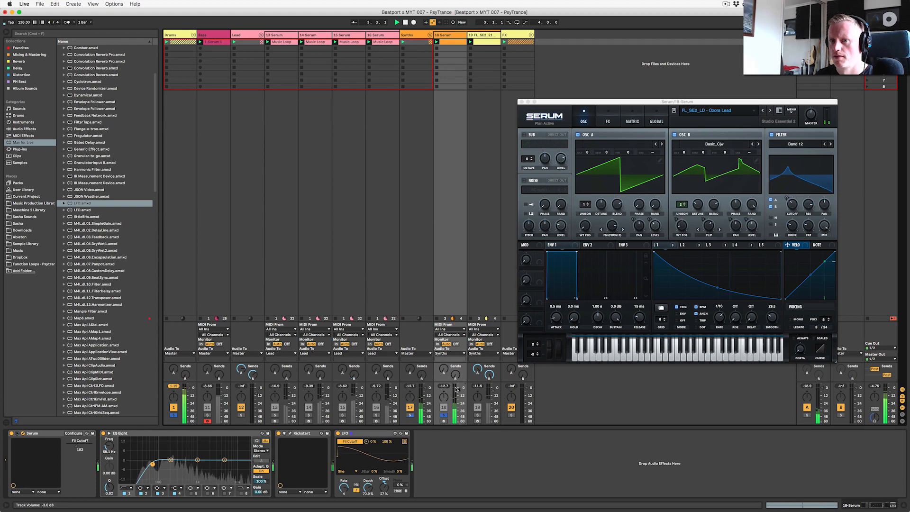
Examine the Kickstart plugin's settings and the EQ Eight curve on the 18 Serum track, closing the Kickstart window
{"action": "left_click", "coordinate": [289, 433]}
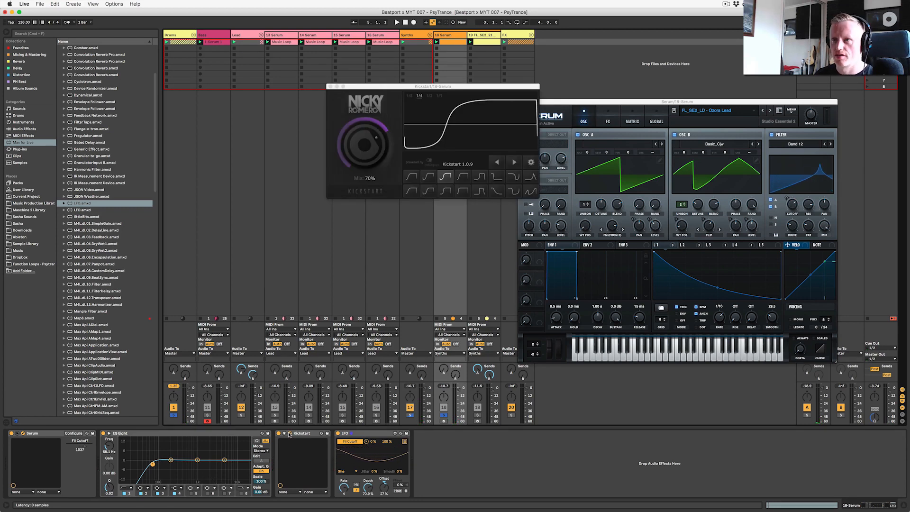
{"action": "left_click", "coordinate": [290, 434]}
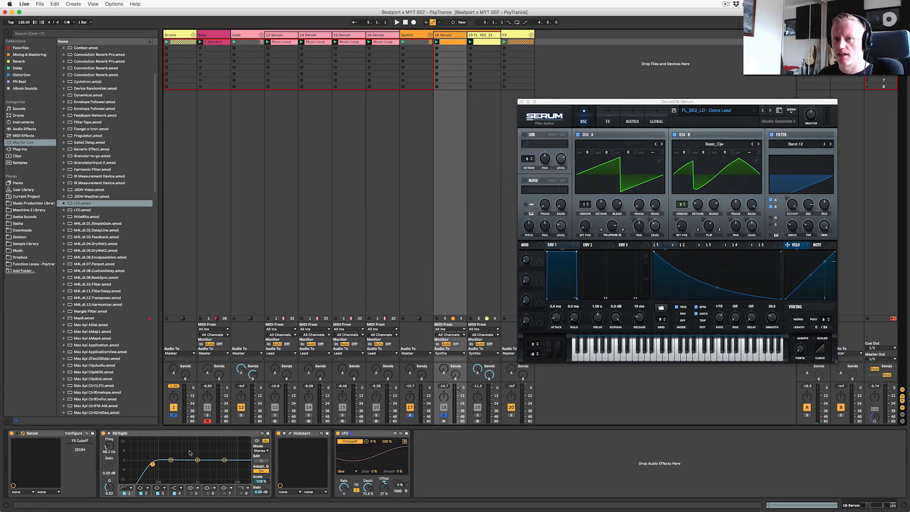
{"action": "left_click", "coordinate": [160, 436]}
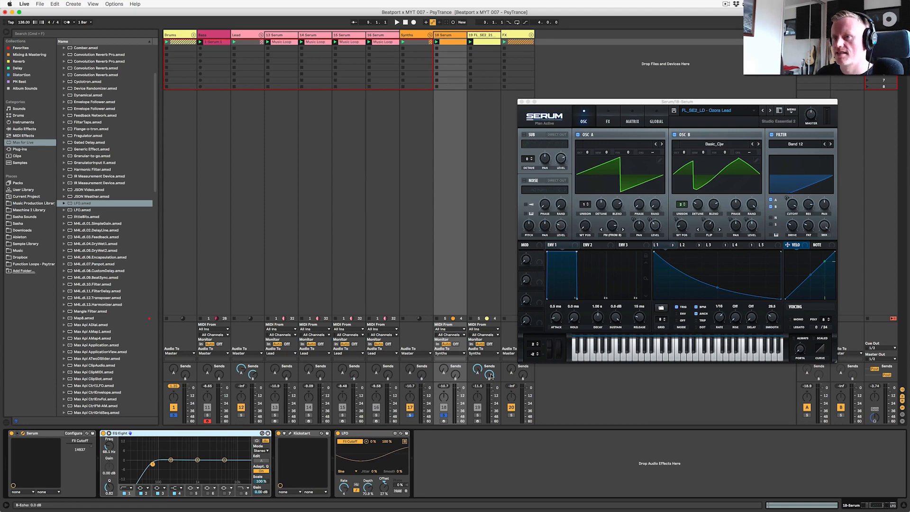
Clear the solos and examine the 19 FL_SE2_21 track's Synth Hit sample and its MIDI clip
{"action": "left_click", "coordinate": [444, 415]}
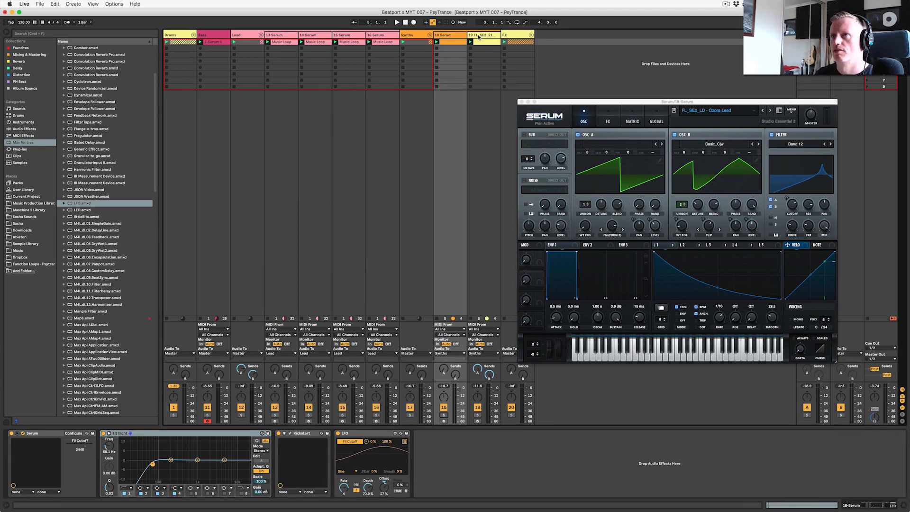
{"action": "left_click", "coordinate": [479, 36]}
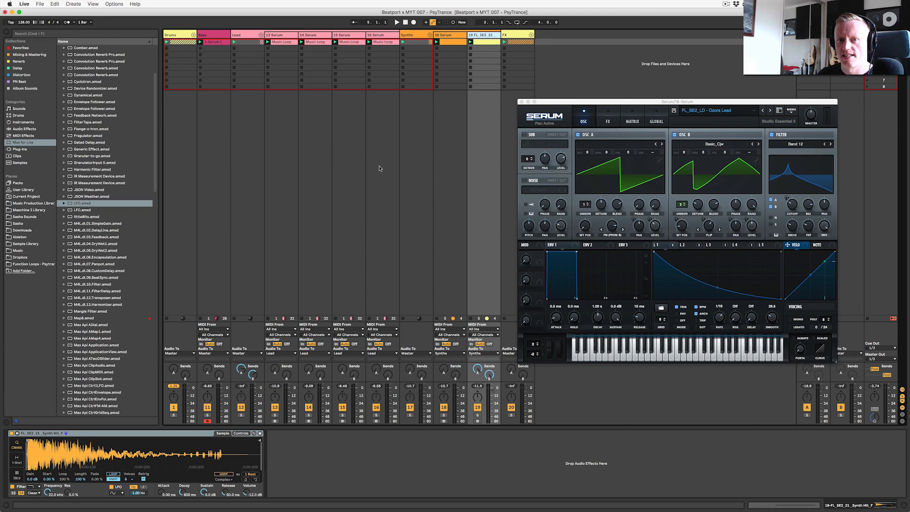
{"action": "double_click", "coordinate": [480, 42]}
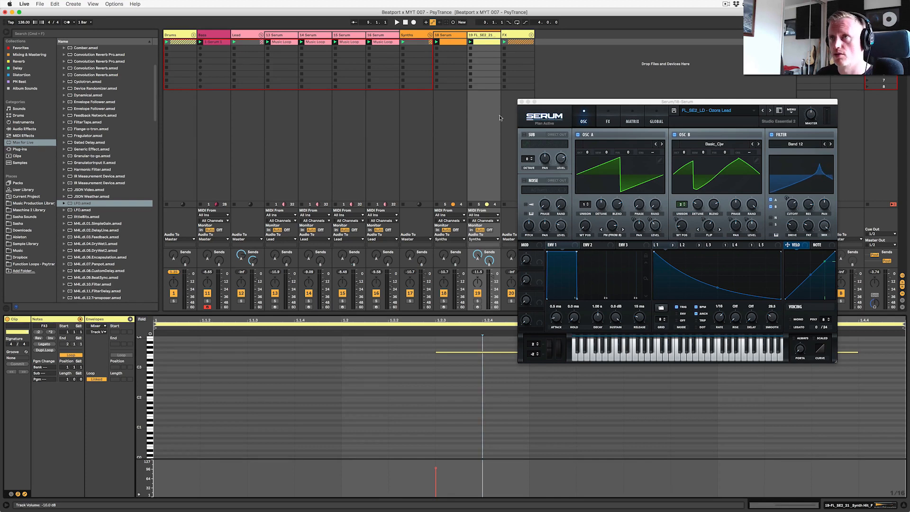
{"action": "left_click", "coordinate": [481, 37]}
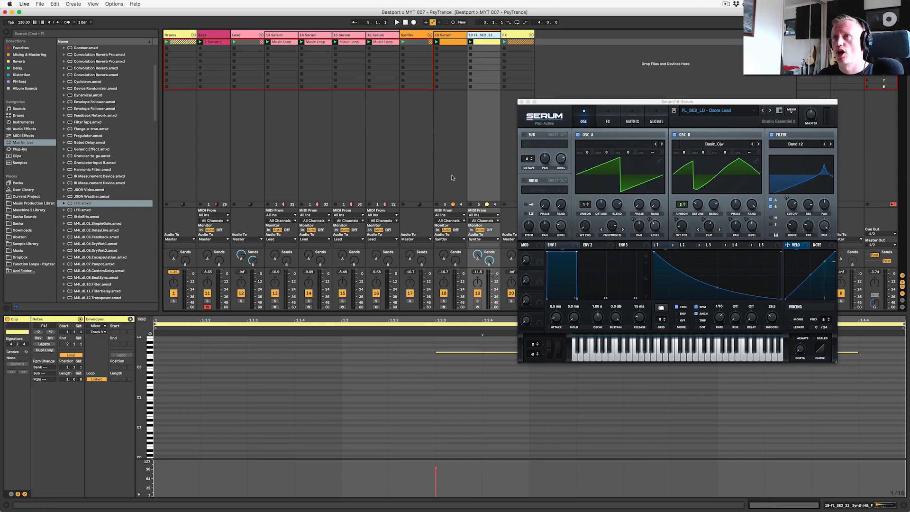
{"action": "double_click", "coordinate": [492, 37]}
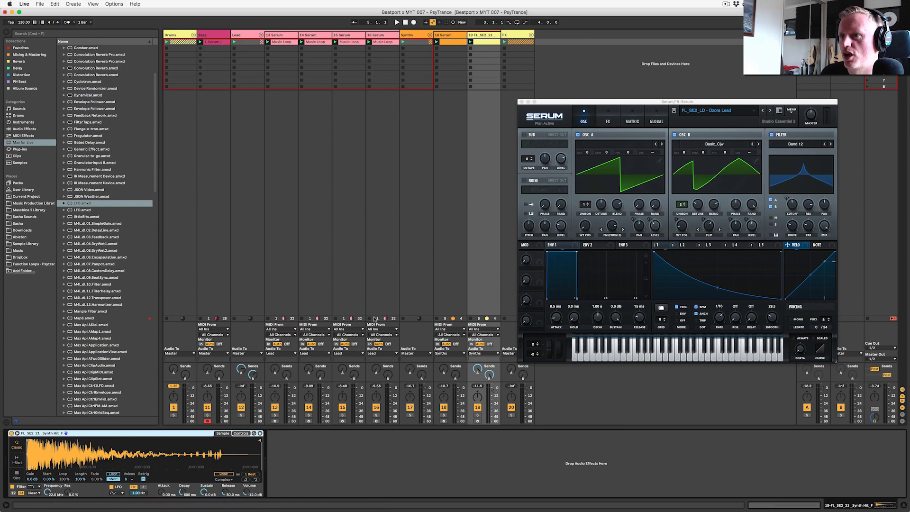
Solo the 19 FL_SE2_21 track and play it with its MIDI clip in view, closing the Serum window
{"action": "left_click", "coordinate": [477, 415]}
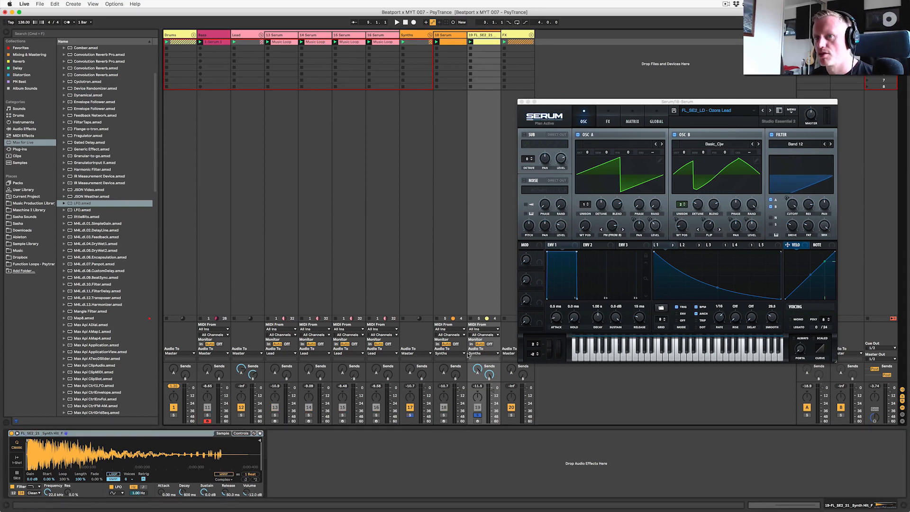
{"action": "key", "text": "space"}
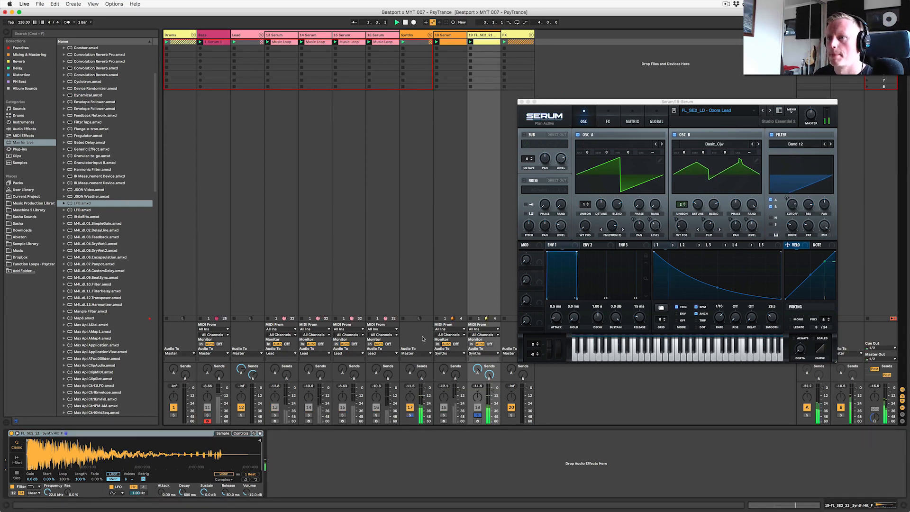
{"action": "double_click", "coordinate": [485, 42]}
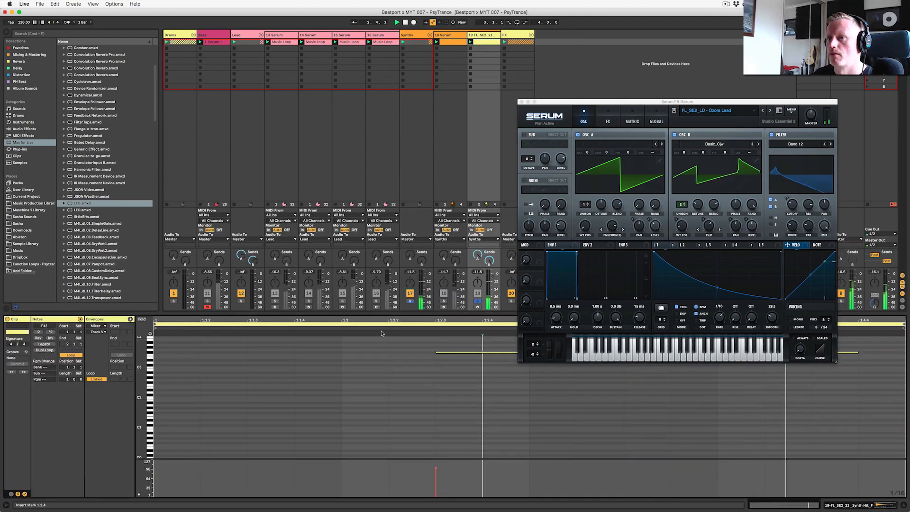
{"action": "left_click", "coordinate": [522, 101]}
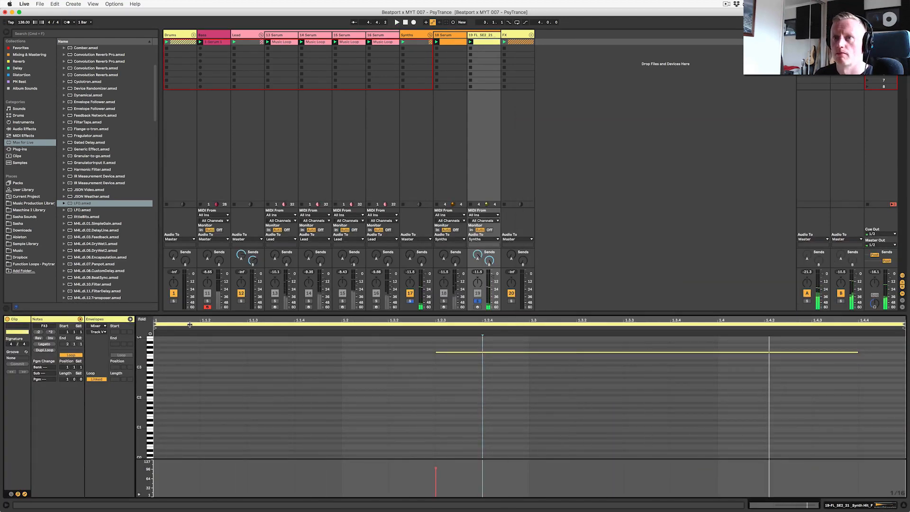
Play the Drums group soloed with the synth hit and 18 Serum, and clear the solos
{"action": "left_click", "coordinate": [173, 301]}
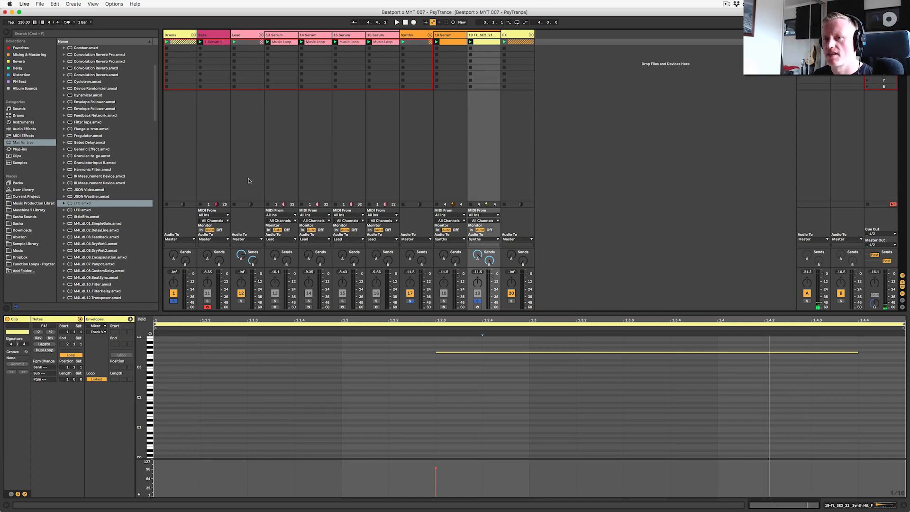
{"action": "key", "text": "space"}
{"action": "left_click", "coordinate": [443, 293]}
{"action": "left_click", "coordinate": [477, 294]}
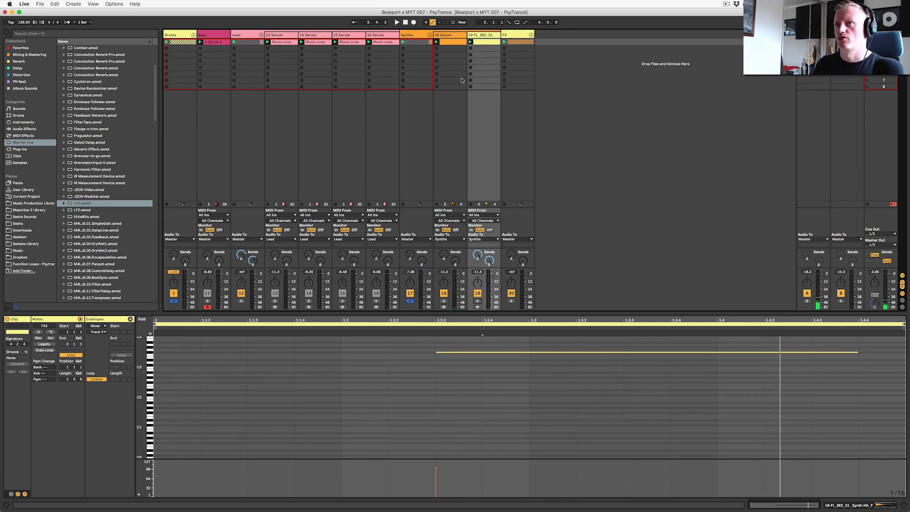
{"action": "left_click", "coordinate": [409, 302]}
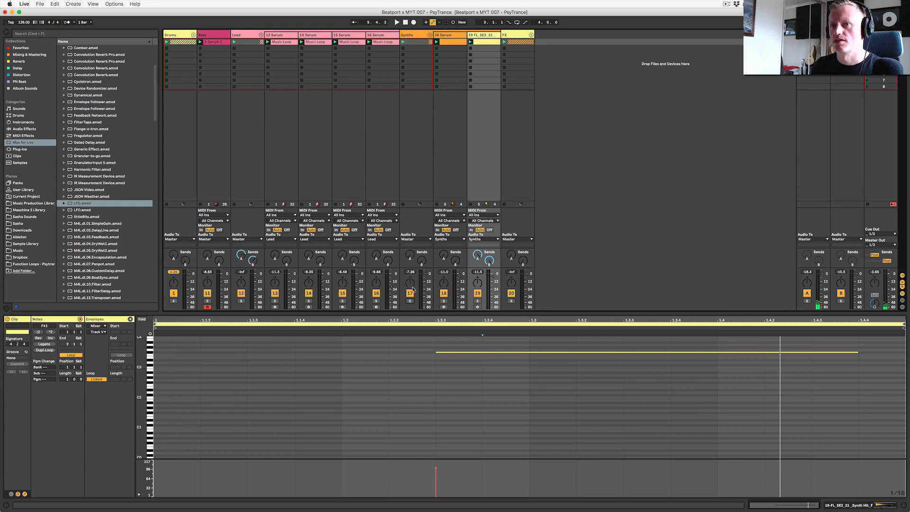
Unfold the FX group, solo track 21, and play its Atmo Elements clip while viewing the waveform
{"action": "left_click", "coordinate": [509, 36]}
{"action": "left_click", "coordinate": [531, 35]}
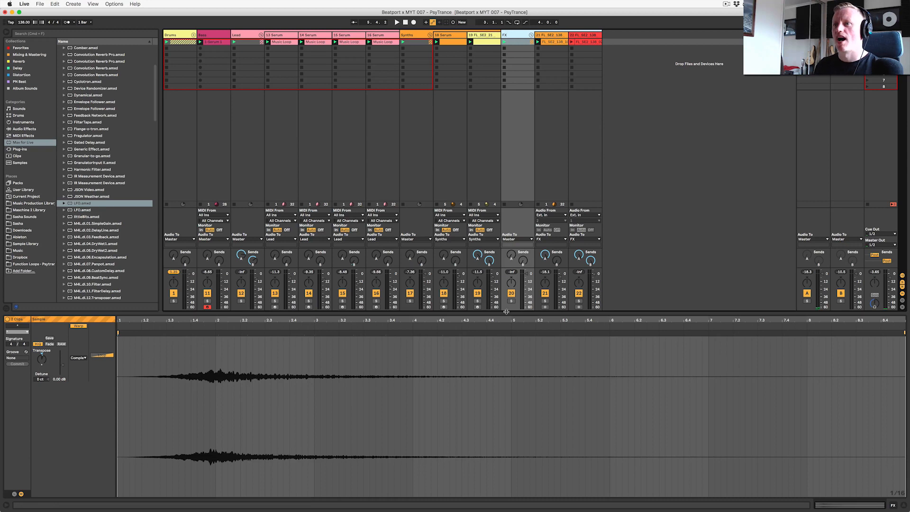
{"action": "left_click", "coordinate": [544, 301]}
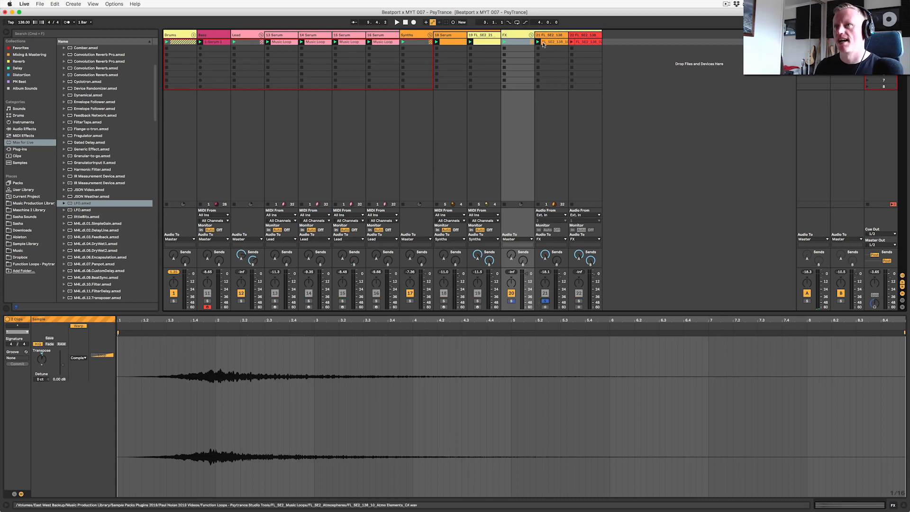
{"action": "key", "text": "space"}
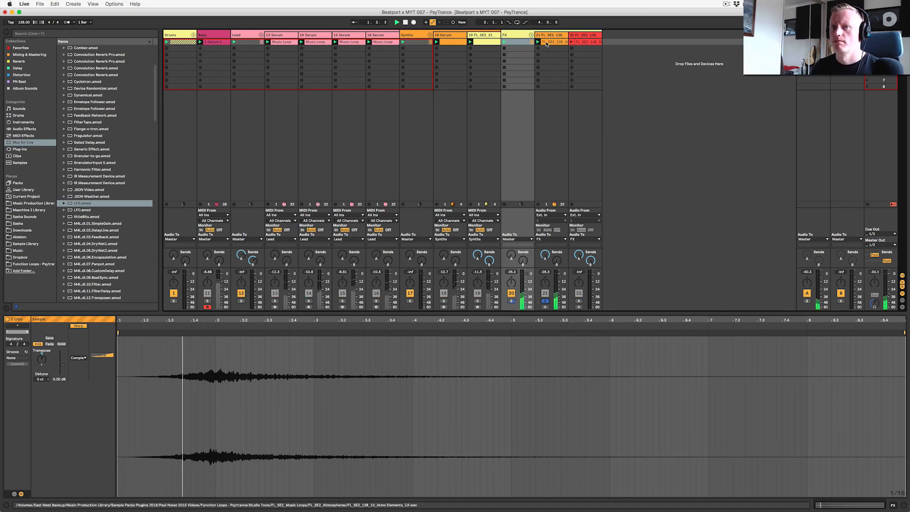
{"action": "left_click", "coordinate": [546, 44]}
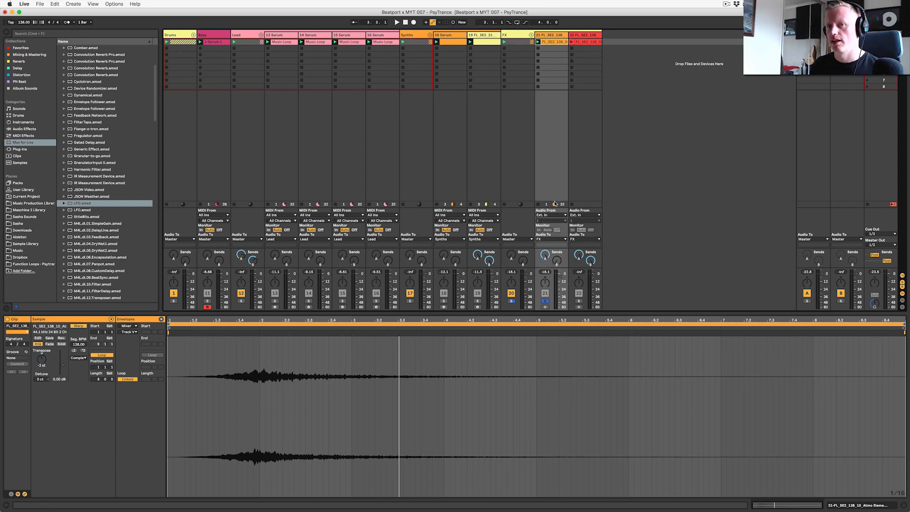
Open track 22's Long Riser clip and reshape its volume envelope into a gentler upward curve
{"action": "left_click", "coordinate": [583, 42]}
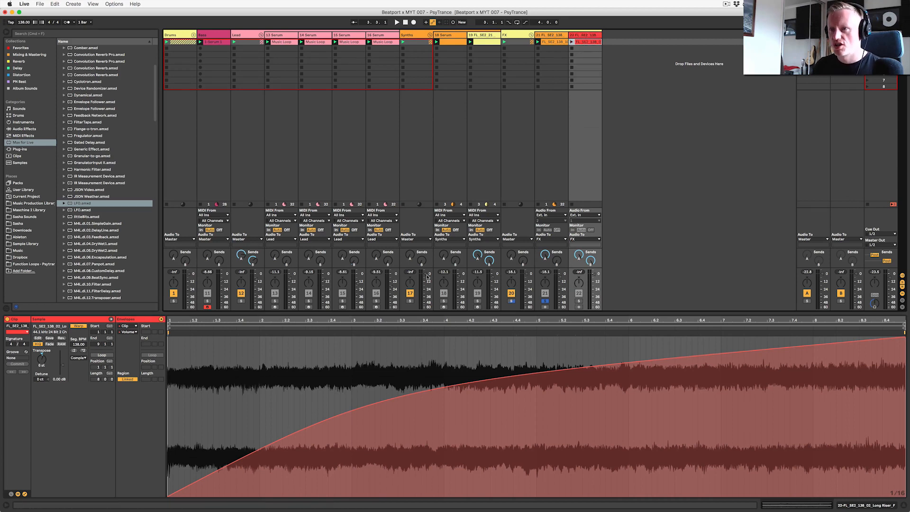
{"action": "left_click", "coordinate": [161, 320]}
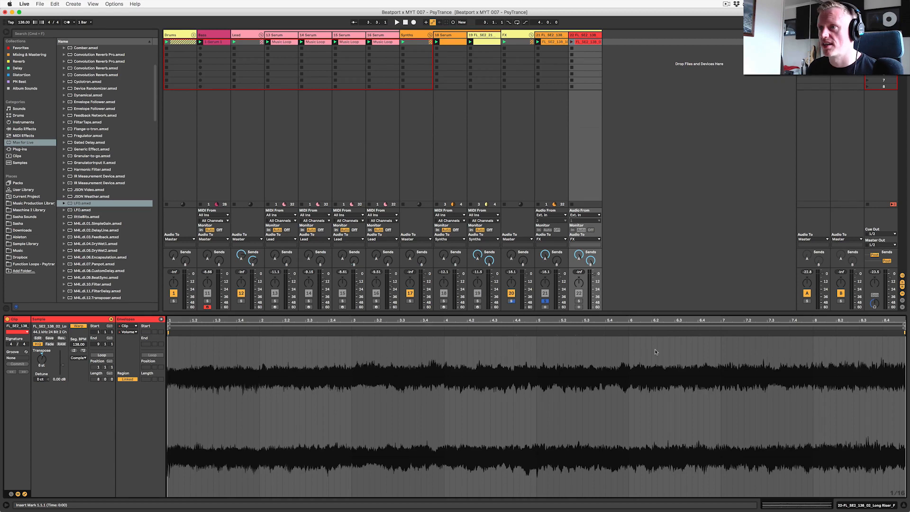
{"action": "left_click", "coordinate": [161, 320]}
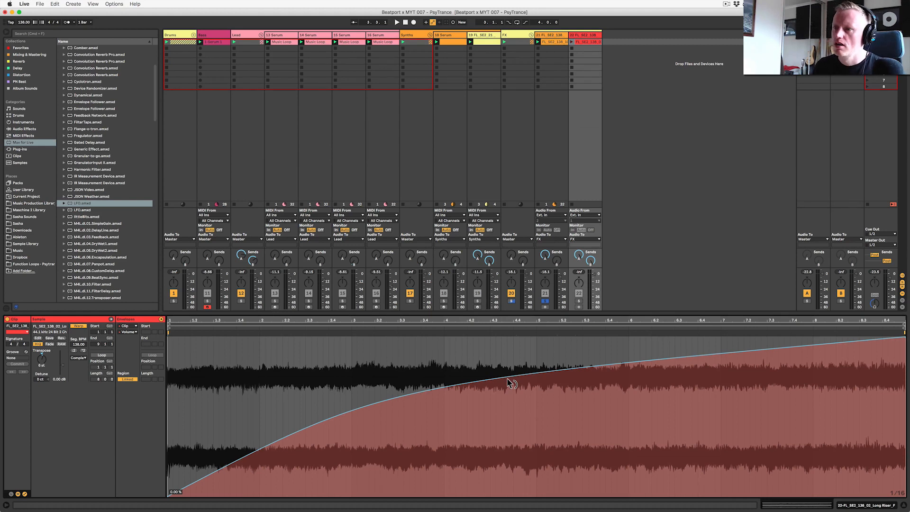
{"action": "left_click_drag", "start_coordinate": [509, 383], "coordinate": [509, 408]}
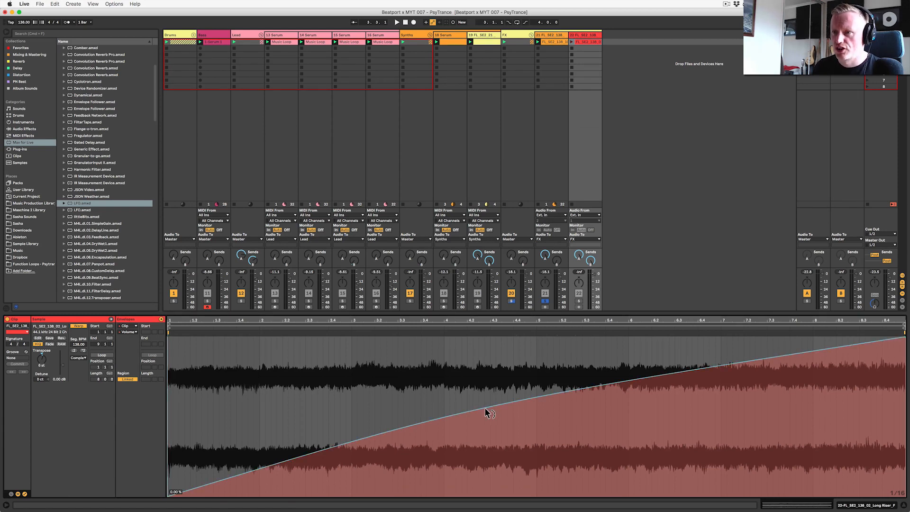
{"action": "mouse_move", "coordinate": [485, 409]}
{"action": "left_mouse_down"}
{"action": "mouse_move", "coordinate": [485, 454]}
{"action": "mouse_move", "coordinate": [485, 391]}
{"action": "left_mouse_up"}
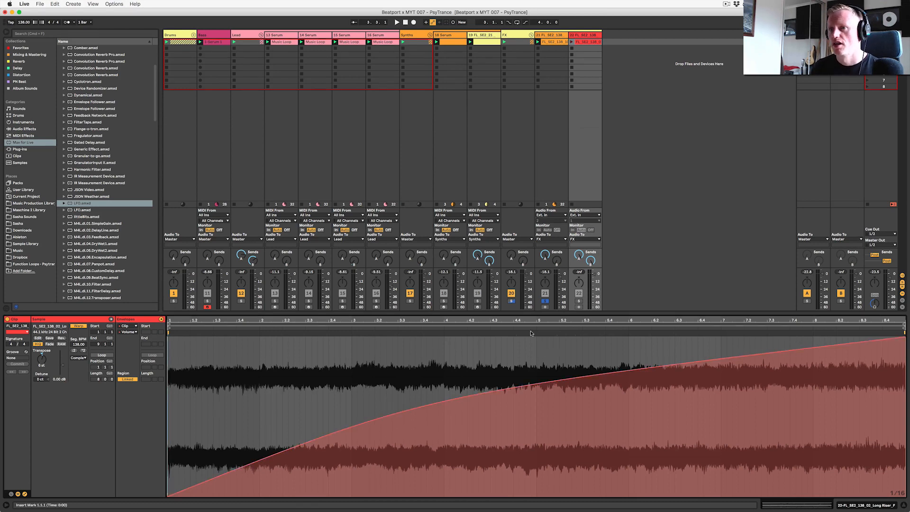
Play the Long Riser clip with track 22 soloed, clear the solo, and launch it again with the full mix
{"action": "left_click", "coordinate": [577, 301]}
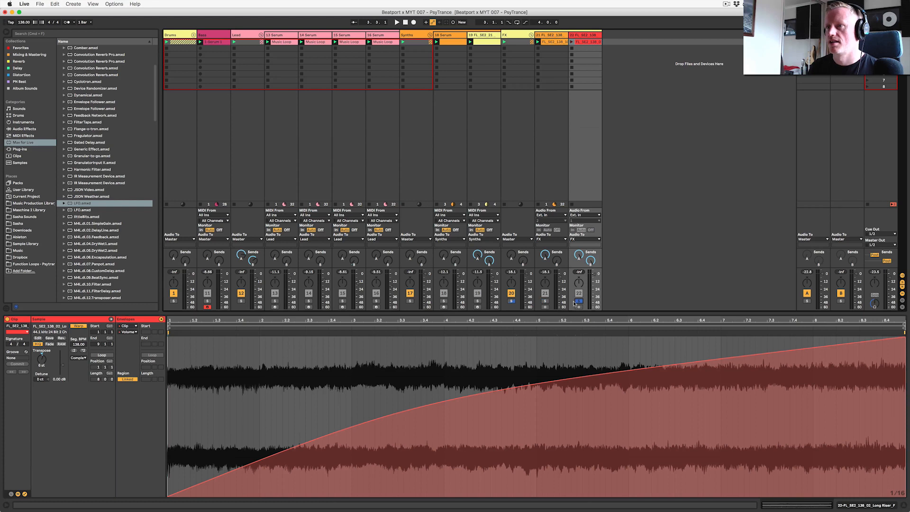
{"action": "left_click", "coordinate": [571, 42]}
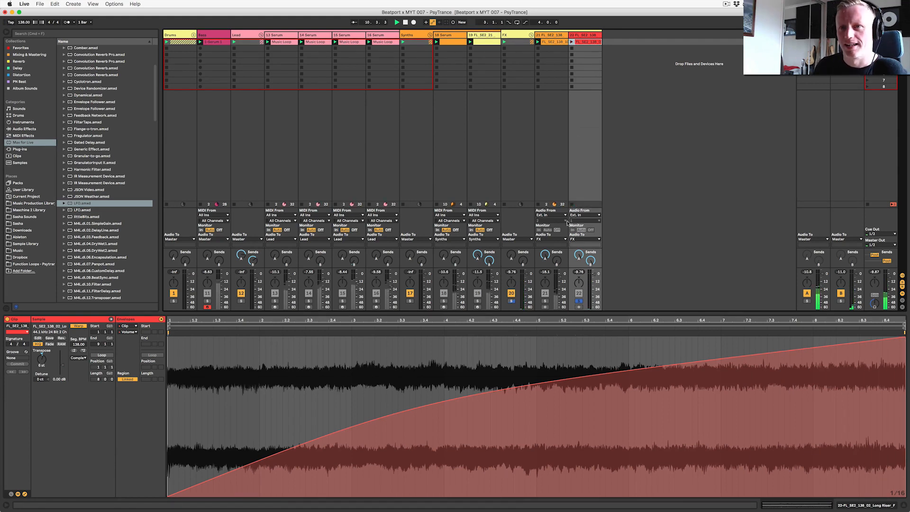
{"action": "left_click", "coordinate": [578, 303]}
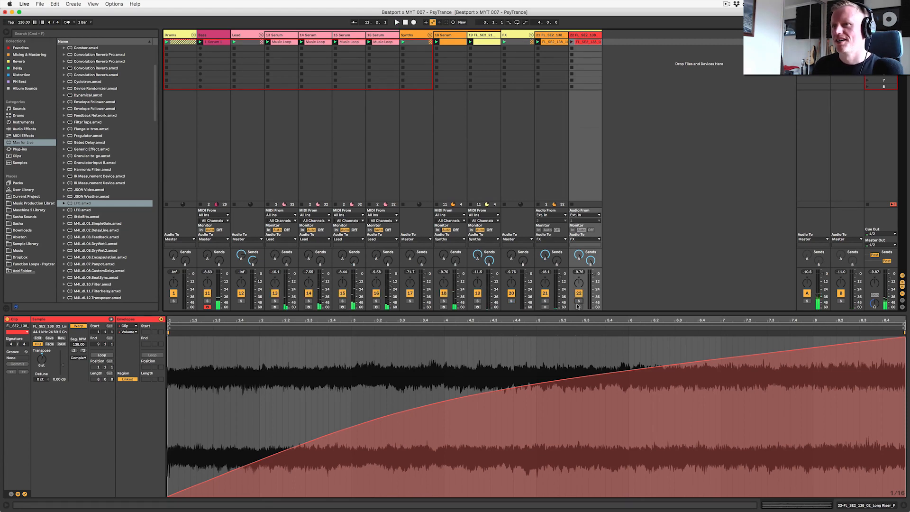
{"action": "left_click", "coordinate": [572, 42]}
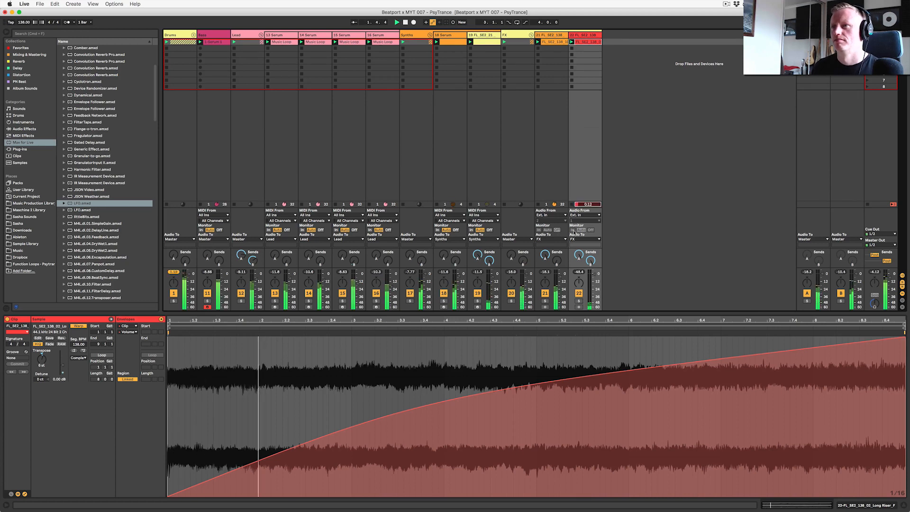